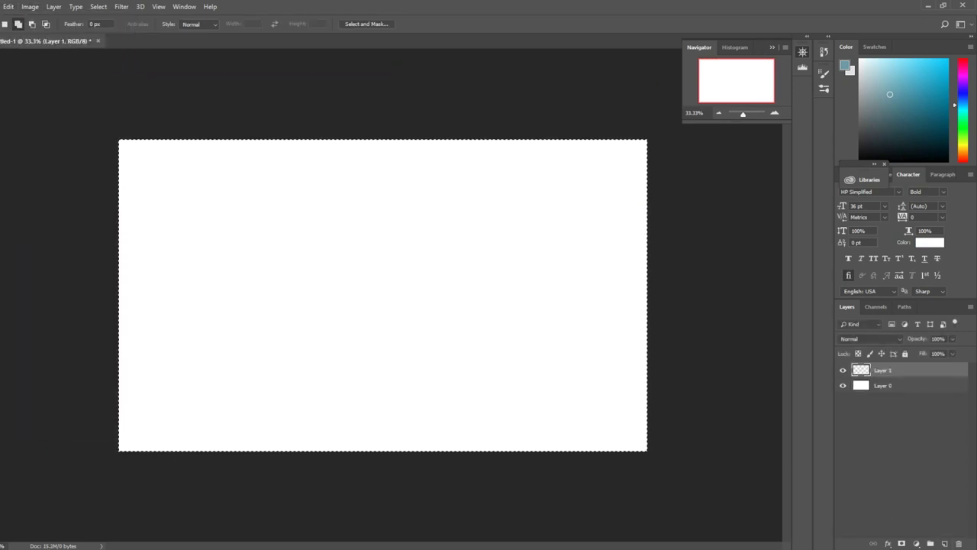
Step: Zoom the canvas to about 50% and set the Brush size to 17
{"action": "left_click_drag", "start_coordinate": [743, 113], "coordinate": [746, 116]}
{"action": "key", "text": "b"}
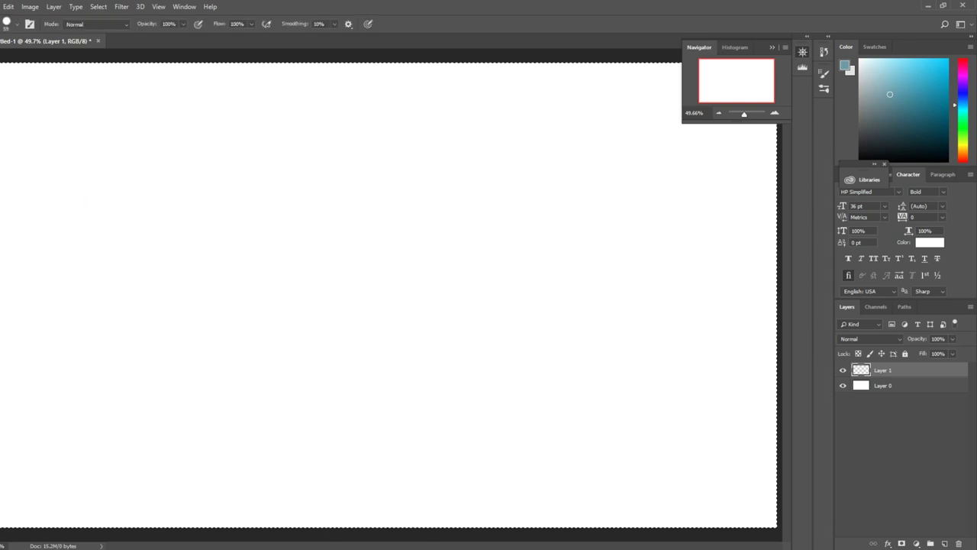
{"action": "left_click", "coordinate": [16, 24]}
{"action": "type", "text": "17"}
{"action": "key", "text": "Return"}
Step: Undo the trial curved strokes, step forward to restore Layer 1, and adjust brush Smoothing
{"action": "left_click_drag", "start_coordinate": [489, 196], "coordinate": [470, 271]}
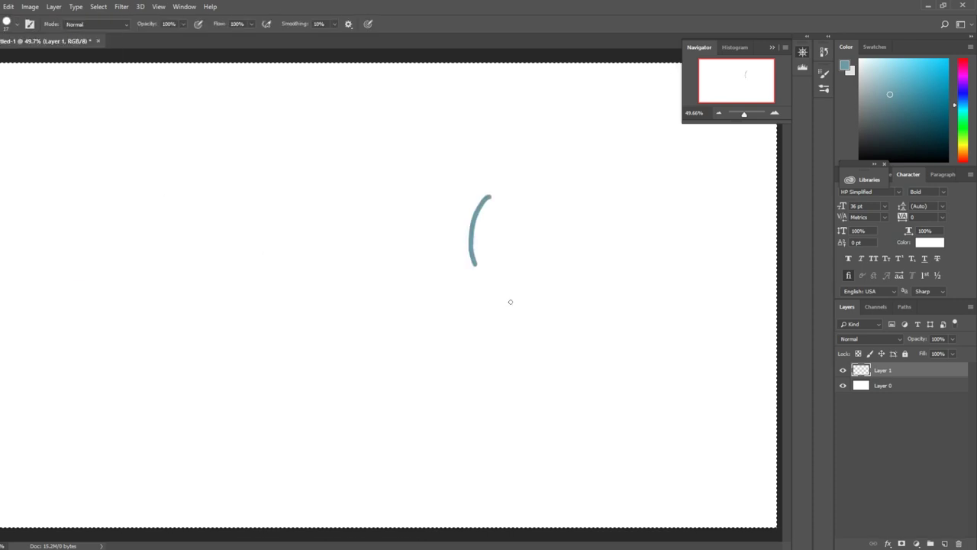
{"action": "key", "text": "ctrl+z"}
{"action": "left_click_drag", "start_coordinate": [445, 206], "coordinate": [448, 395]}
{"action": "left_click_drag", "start_coordinate": [408, 203], "coordinate": [435, 325]}
{"action": "key", "text": "ctrl+alt+z"}
{"action": "key", "text": "ctrl+alt+z"}
{"action": "key", "text": "ctrl+alt+z"}
{"action": "left_click", "coordinate": [9, 7]}
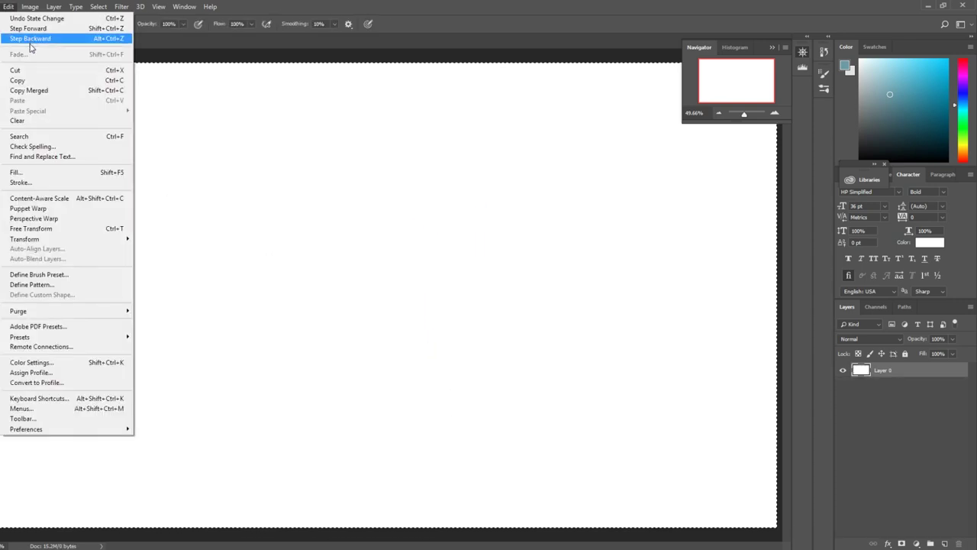
{"action": "left_click", "coordinate": [46, 25]}
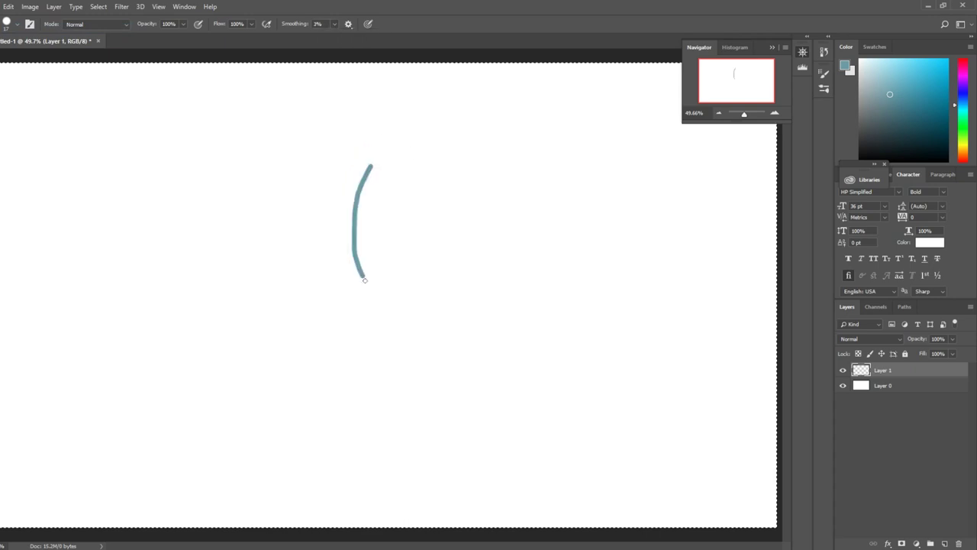
{"action": "left_click_drag", "start_coordinate": [337, 38], "coordinate": [342, 40]}
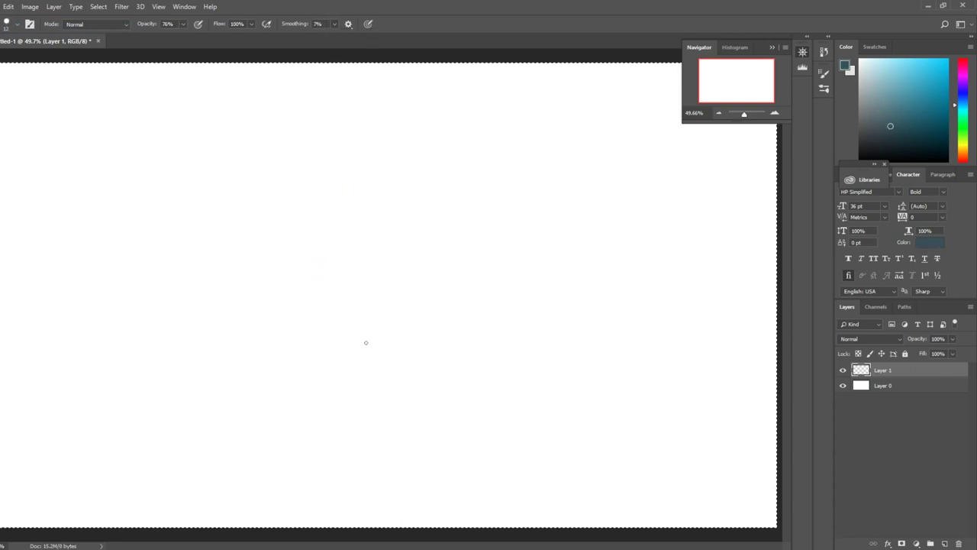
Step: Sketch a long horizontal ground line and the figure's curved back and boxy torso
{"action": "left_click_drag", "start_coordinate": [22, 441], "coordinate": [665, 411]}
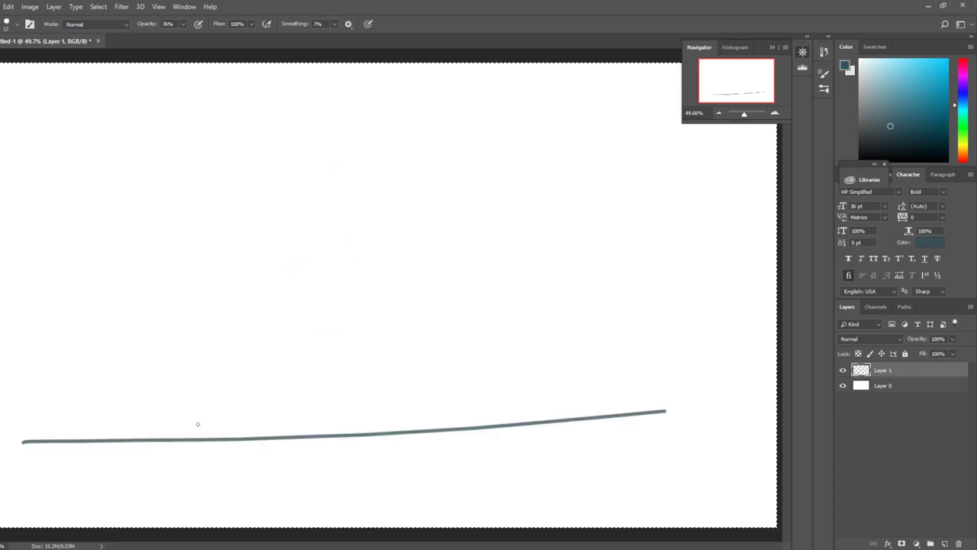
{"action": "mouse_move", "coordinate": [179, 332]}
{"action": "left_mouse_down"}
{"action": "mouse_move", "coordinate": [190, 441]}
{"action": "mouse_move", "coordinate": [183, 335]}
{"action": "left_mouse_up"}
{"action": "left_click_drag", "start_coordinate": [183, 328], "coordinate": [197, 269]}
{"action": "left_click_drag", "start_coordinate": [204, 284], "coordinate": [190, 294]}
{"action": "left_click_drag", "start_coordinate": [250, 281], "coordinate": [276, 326]}
{"action": "left_click_drag", "start_coordinate": [187, 343], "coordinate": [276, 343]}
{"action": "left_click_drag", "start_coordinate": [269, 337], "coordinate": [259, 359]}
Step: Sketch two legs with rounded feet, then erase the left leg and part of the ground line
{"action": "left_click_drag", "start_coordinate": [204, 416], "coordinate": [205, 473]}
{"action": "mouse_move", "coordinate": [204, 416]}
{"action": "left_mouse_down"}
{"action": "mouse_move", "coordinate": [248, 415]}
{"action": "mouse_move", "coordinate": [242, 469]}
{"action": "mouse_move", "coordinate": [253, 467]}
{"action": "left_mouse_up"}
{"action": "left_click_drag", "start_coordinate": [254, 406], "coordinate": [260, 467]}
{"action": "mouse_move", "coordinate": [258, 408]}
{"action": "left_mouse_down"}
{"action": "mouse_move", "coordinate": [305, 407]}
{"action": "mouse_move", "coordinate": [300, 461]}
{"action": "left_mouse_up"}
{"action": "left_click_drag", "start_coordinate": [262, 458], "coordinate": [290, 484]}
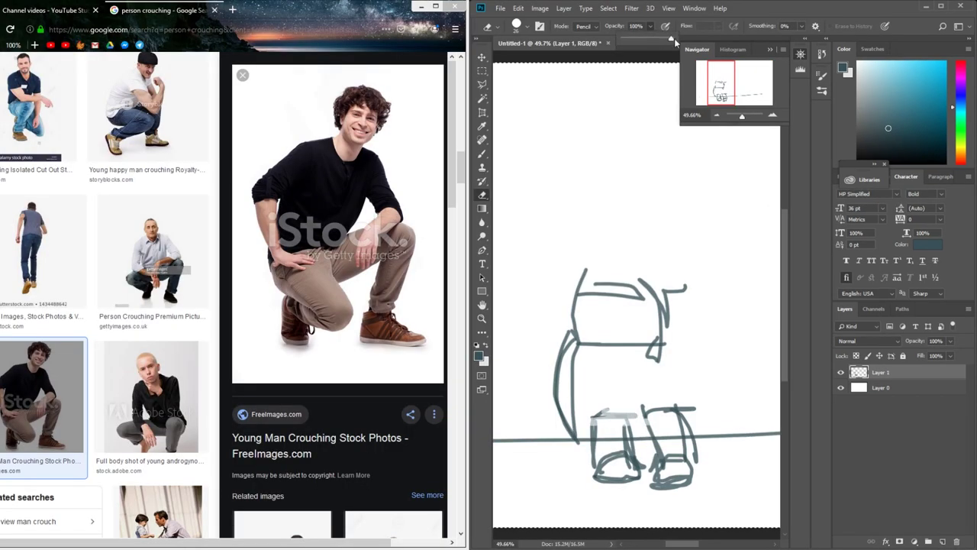
{"action": "mouse_move", "coordinate": [592, 410]}
{"action": "left_mouse_down"}
{"action": "mouse_move", "coordinate": [638, 429]}
{"action": "mouse_move", "coordinate": [639, 476]}
{"action": "mouse_move", "coordinate": [657, 484]}
{"action": "left_mouse_up"}
Step: Draw the bent thigh and knee joined to the torso, and erase the old lower leg
{"action": "key", "text": "b"}
{"action": "left_click_drag", "start_coordinate": [593, 386], "coordinate": [626, 450]}
{"action": "left_click_drag", "start_coordinate": [620, 410], "coordinate": [669, 397]}
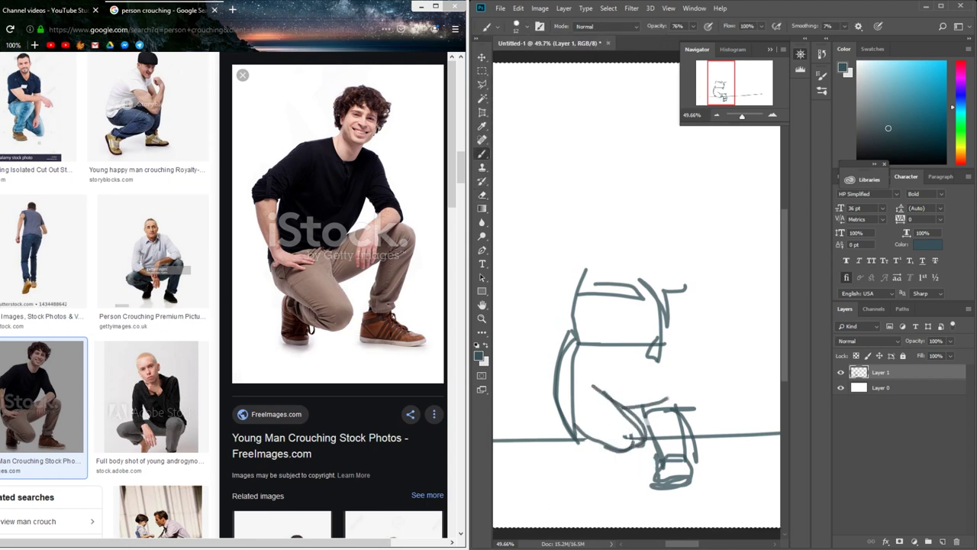
{"action": "mouse_move", "coordinate": [608, 370]}
{"action": "left_mouse_down"}
{"action": "mouse_move", "coordinate": [691, 352]}
{"action": "mouse_move", "coordinate": [710, 386]}
{"action": "left_mouse_up"}
{"action": "mouse_move", "coordinate": [696, 358]}
{"action": "left_mouse_down"}
{"action": "mouse_move", "coordinate": [698, 412]}
{"action": "mouse_move", "coordinate": [680, 426]}
{"action": "mouse_move", "coordinate": [690, 428]}
{"action": "left_mouse_up"}
{"action": "key", "text": "e"}
{"action": "mouse_move", "coordinate": [653, 428]}
{"action": "left_mouse_down"}
{"action": "mouse_move", "coordinate": [717, 449]}
{"action": "mouse_move", "coordinate": [693, 487]}
{"action": "left_mouse_up"}
Step: Sketch the new shin with hatching and a closed foot outline with sole
{"action": "key", "text": "b"}
{"action": "left_click_drag", "start_coordinate": [664, 385], "coordinate": [663, 463]}
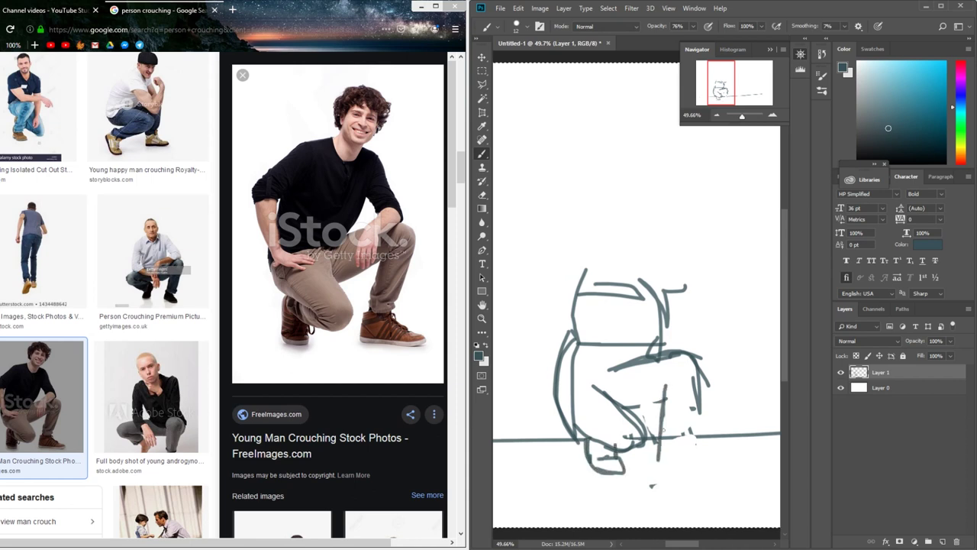
{"action": "left_click_drag", "start_coordinate": [661, 427], "coordinate": [704, 418]}
{"action": "mouse_move", "coordinate": [697, 417]}
{"action": "left_mouse_down"}
{"action": "mouse_move", "coordinate": [694, 453]}
{"action": "mouse_move", "coordinate": [739, 472]}
{"action": "left_mouse_up"}
{"action": "left_click_drag", "start_coordinate": [739, 471], "coordinate": [665, 481]}
{"action": "left_click_drag", "start_coordinate": [662, 437], "coordinate": [715, 481]}
{"action": "mouse_move", "coordinate": [701, 455]}
{"action": "left_mouse_down"}
{"action": "mouse_move", "coordinate": [727, 483]}
{"action": "mouse_move", "coordinate": [718, 481]}
{"action": "left_mouse_up"}
{"action": "key", "text": "e"}
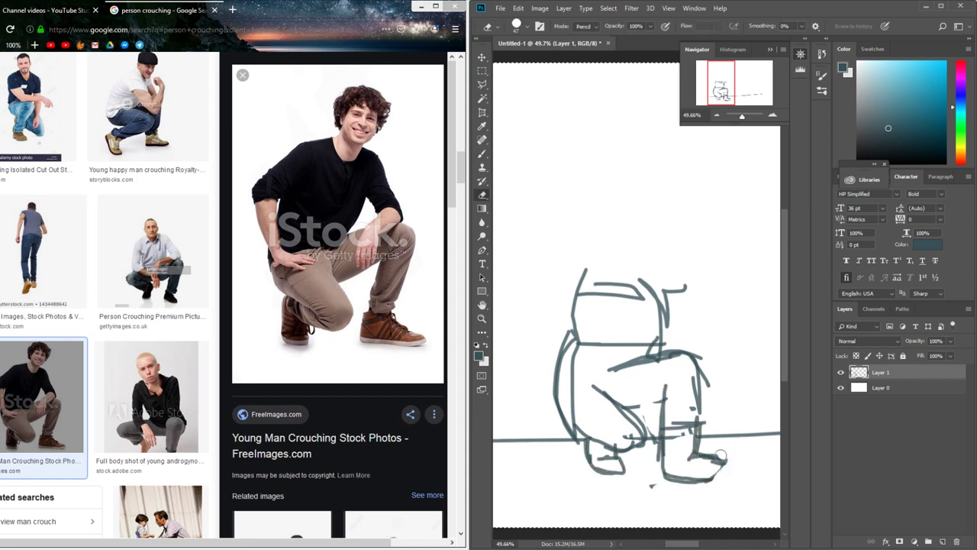
{"action": "key", "text": "b"}
Step: Refine the diagonal thigh lines and strengthen the figure's left-side contour
{"action": "left_click_drag", "start_coordinate": [610, 382], "coordinate": [644, 433]}
{"action": "mouse_move", "coordinate": [672, 357]}
{"action": "left_mouse_down"}
{"action": "mouse_move", "coordinate": [649, 405]}
{"action": "mouse_move", "coordinate": [571, 414]}
{"action": "left_mouse_up"}
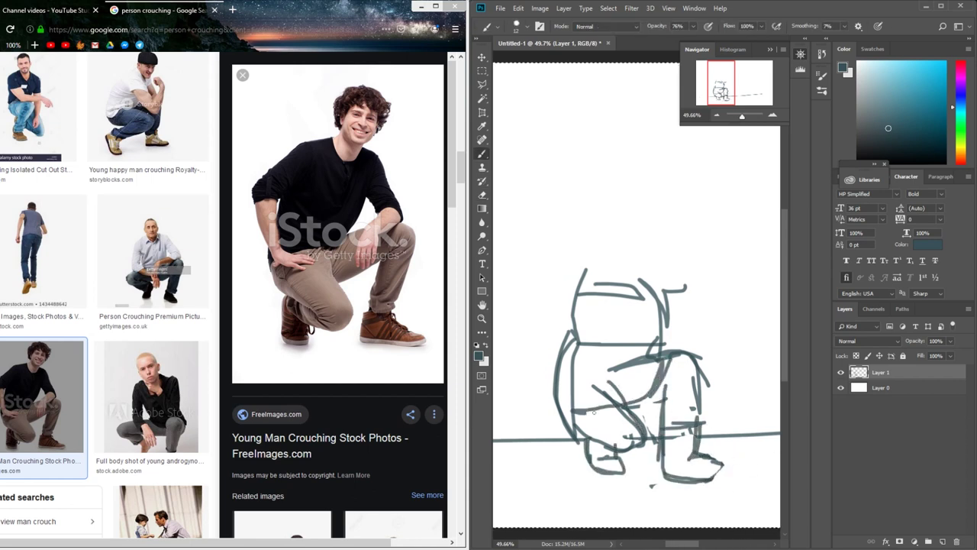
{"action": "left_click_drag", "start_coordinate": [575, 347], "coordinate": [557, 384]}
{"action": "left_click_drag", "start_coordinate": [572, 404], "coordinate": [615, 452]}
{"action": "left_click_drag", "start_coordinate": [573, 348], "coordinate": [556, 445]}
{"action": "left_click_drag", "start_coordinate": [571, 359], "coordinate": [631, 405]}
{"action": "left_click_drag", "start_coordinate": [669, 341], "coordinate": [629, 408]}
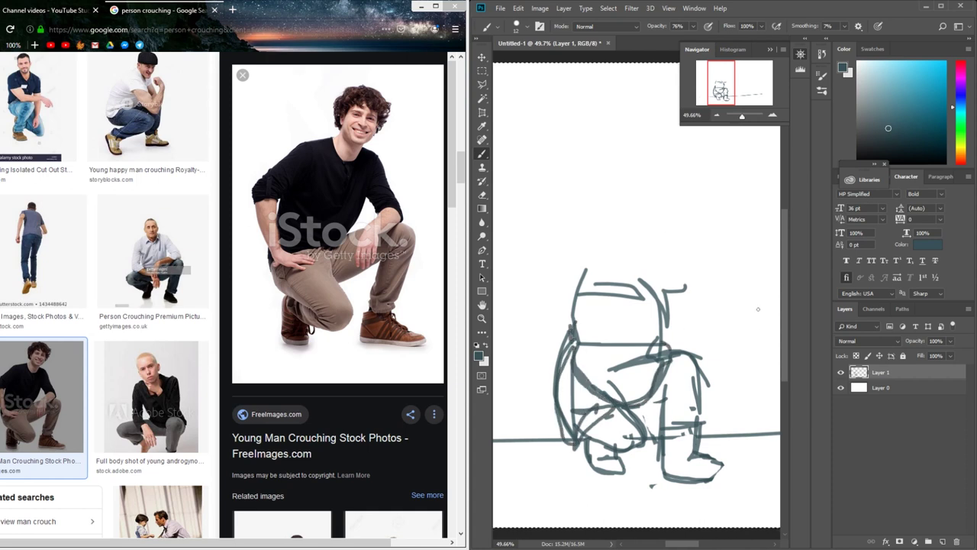
Step: Lasso the lower leg and rotate it slightly with Free Transform
{"action": "left_click", "coordinate": [482, 86]}
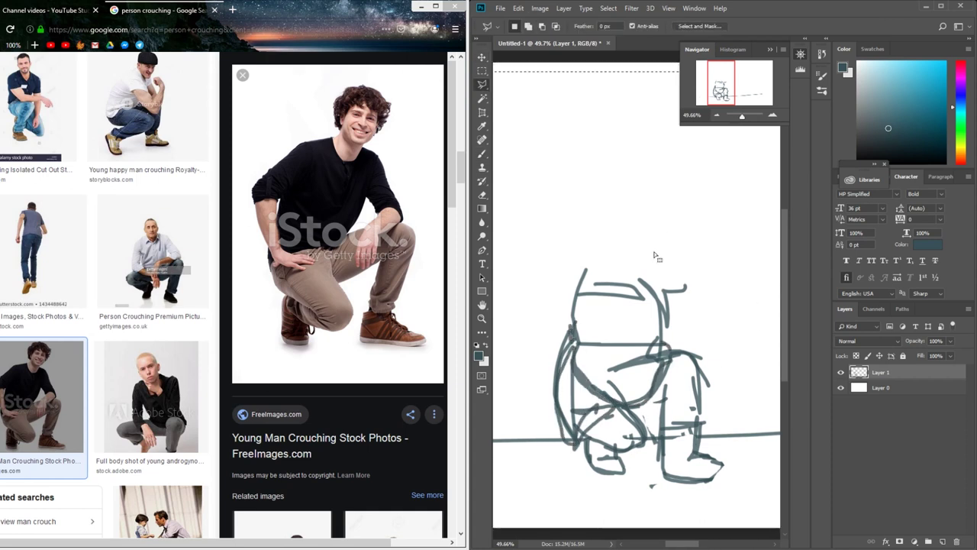
{"action": "left_click_drag", "start_coordinate": [691, 356], "coordinate": [732, 381]}
{"action": "key", "text": "ctrl+t"}
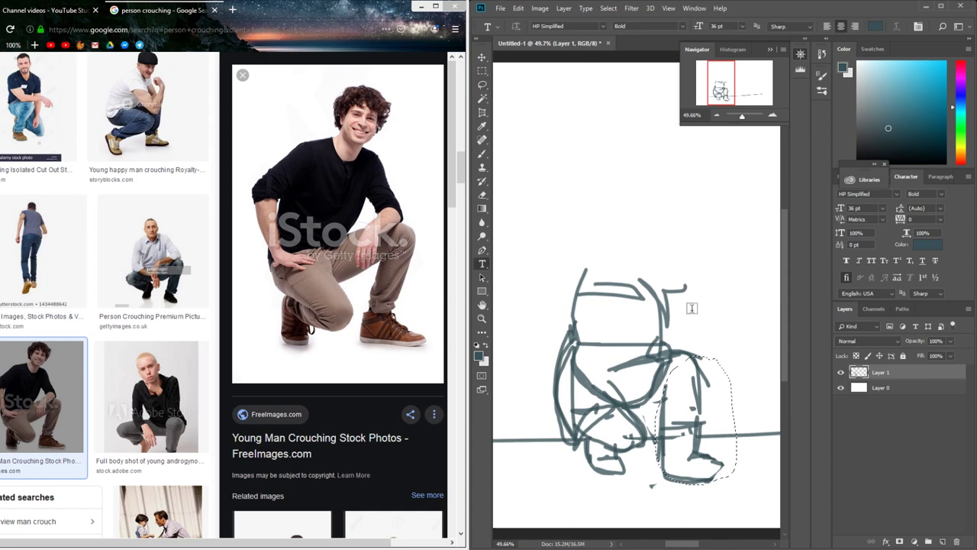
{"action": "left_click_drag", "start_coordinate": [814, 333], "coordinate": [823, 349]}
{"action": "key", "text": "Return"}
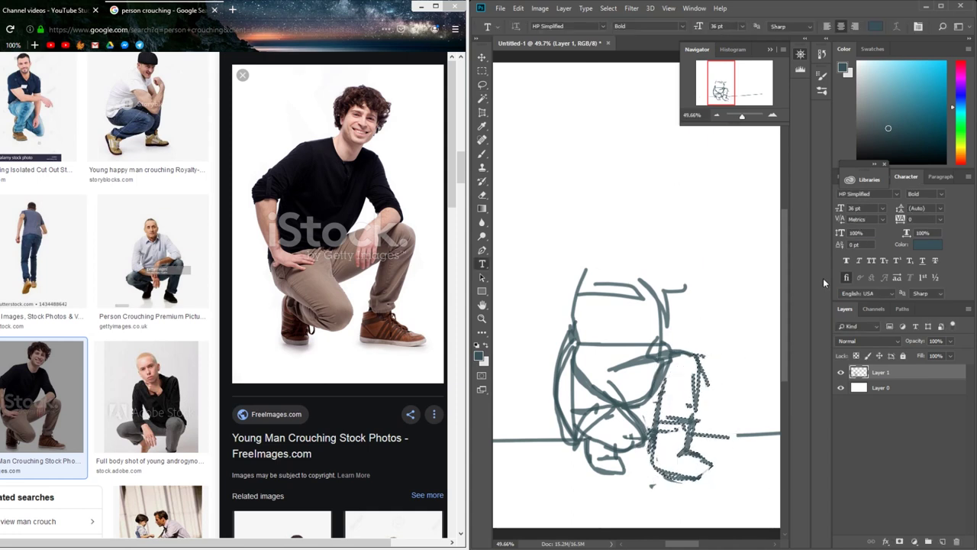
{"action": "key", "text": "ctrl+d"}
Step: Sketch the round head, neck, and two arm lines
{"action": "key", "text": "b"}
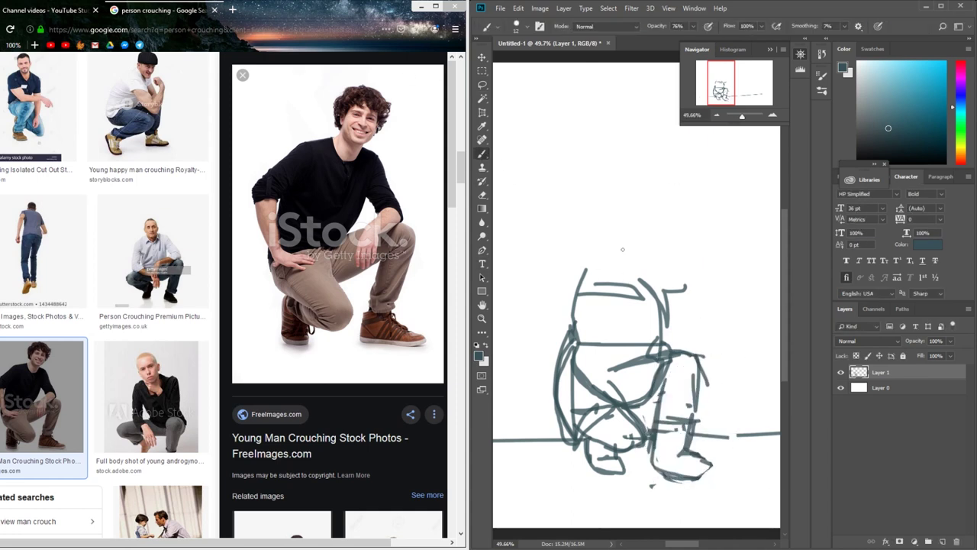
{"action": "left_click_drag", "start_coordinate": [641, 229], "coordinate": [561, 269]}
{"action": "left_click_drag", "start_coordinate": [687, 153], "coordinate": [649, 252]}
{"action": "left_click_drag", "start_coordinate": [664, 293], "coordinate": [684, 355]}
{"action": "left_click_drag", "start_coordinate": [718, 248], "coordinate": [737, 381]}
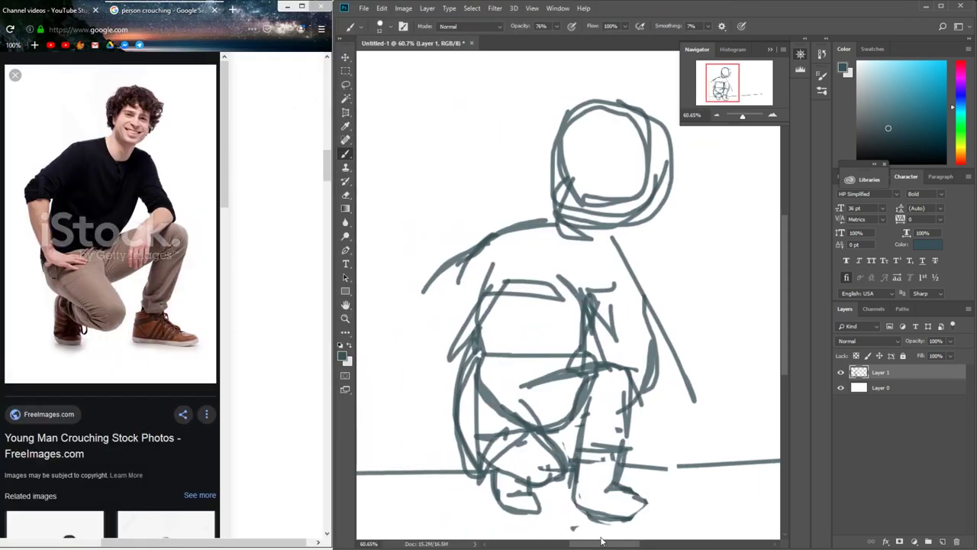
{"action": "left_click_drag", "start_coordinate": [605, 229], "coordinate": [548, 267]}
{"action": "mouse_move", "coordinate": [582, 86]}
{"action": "left_mouse_down"}
{"action": "mouse_move", "coordinate": [645, 157]}
{"action": "mouse_move", "coordinate": [550, 231]}
{"action": "left_mouse_up"}
Step: Outline a large hood, shoulders and backpack side, then add a new empty layer above
{"action": "left_click_drag", "start_coordinate": [646, 218], "coordinate": [664, 268]}
{"action": "mouse_move", "coordinate": [539, 197]}
{"action": "left_mouse_down"}
{"action": "mouse_move", "coordinate": [524, 292]}
{"action": "mouse_move", "coordinate": [489, 207]}
{"action": "left_mouse_up"}
{"action": "left_click_drag", "start_coordinate": [634, 145], "coordinate": [640, 202]}
{"action": "left_click_drag", "start_coordinate": [672, 243], "coordinate": [591, 84]}
{"action": "mouse_move", "coordinate": [504, 298]}
{"action": "left_mouse_down"}
{"action": "mouse_move", "coordinate": [519, 429]}
{"action": "mouse_move", "coordinate": [554, 336]}
{"action": "left_mouse_up"}
{"action": "left_click_drag", "start_coordinate": [743, 116], "coordinate": [742, 117]}
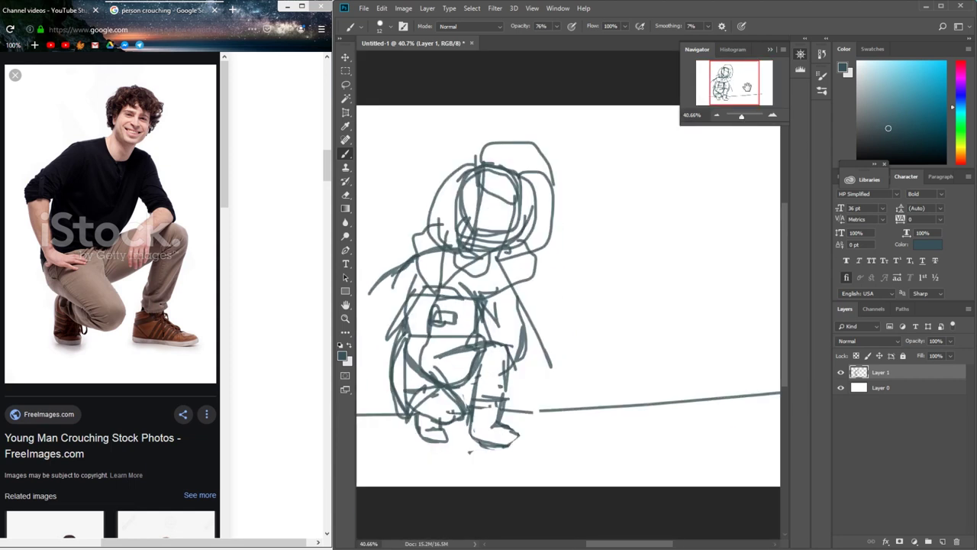
{"action": "key", "text": "ctrl+shift+alt+n"}
Step: Shrink the brush to a finer size and zoom in slightly
{"action": "left_click", "coordinate": [385, 26]}
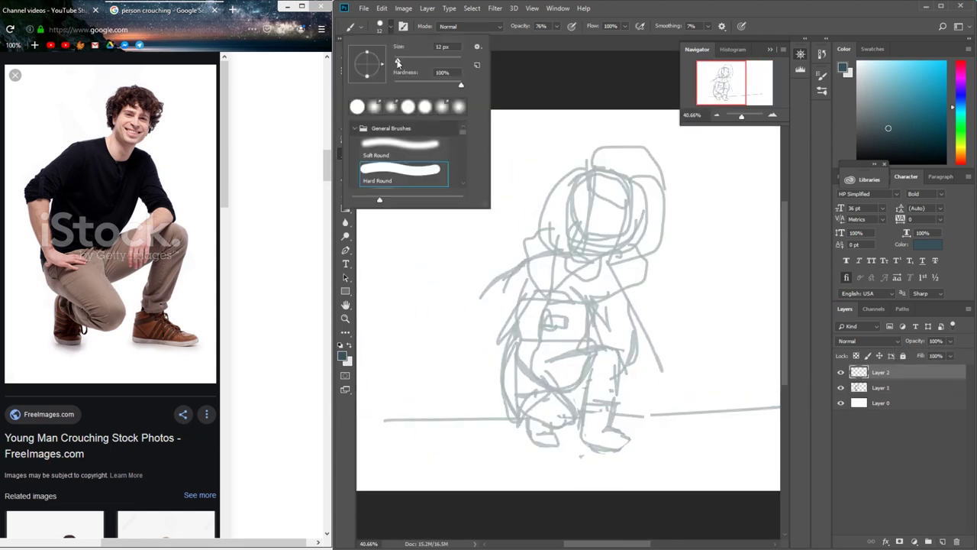
{"action": "left_click_drag", "start_coordinate": [403, 59], "coordinate": [395, 60]}
{"action": "left_click", "coordinate": [386, 26]}
{"action": "left_click", "coordinate": [385, 26]}
{"action": "left_click", "coordinate": [686, 249]}
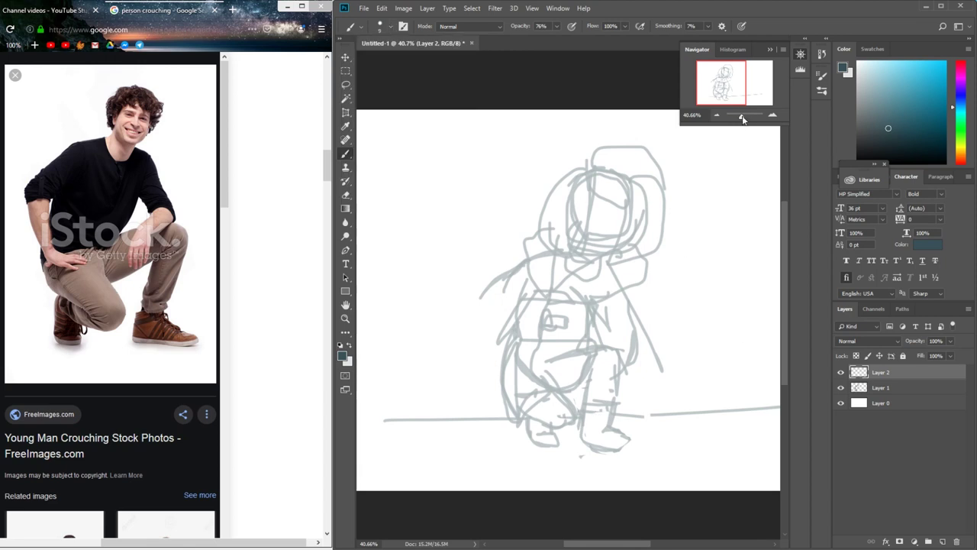
{"action": "left_click_drag", "start_coordinate": [741, 117], "coordinate": [742, 117]}
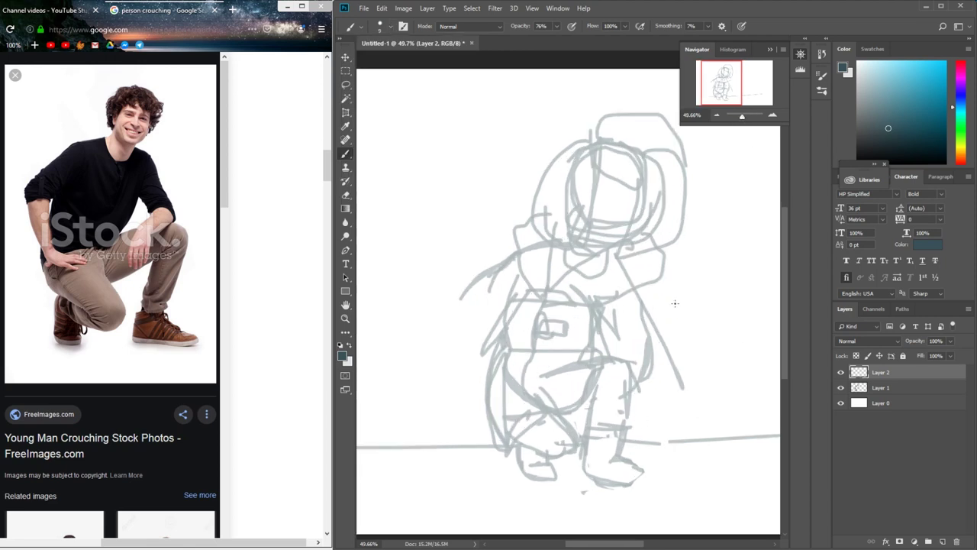
Step: Trace the left arm in dark lines with shoulder and elbow loops and a hand oblong
{"action": "left_click_drag", "start_coordinate": [518, 290], "coordinate": [509, 345]}
{"action": "left_click_drag", "start_coordinate": [527, 267], "coordinate": [561, 439]}
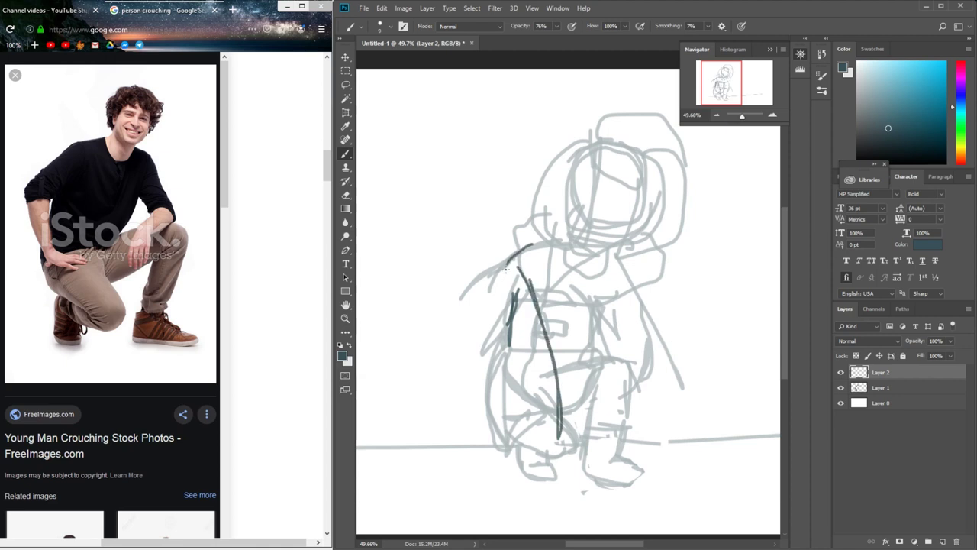
{"action": "left_click_drag", "start_coordinate": [530, 246], "coordinate": [519, 264]}
{"action": "left_click_drag", "start_coordinate": [544, 330], "coordinate": [538, 351]}
{"action": "left_click_drag", "start_coordinate": [558, 397], "coordinate": [561, 442]}
{"action": "left_click_drag", "start_coordinate": [551, 349], "coordinate": [562, 397]}
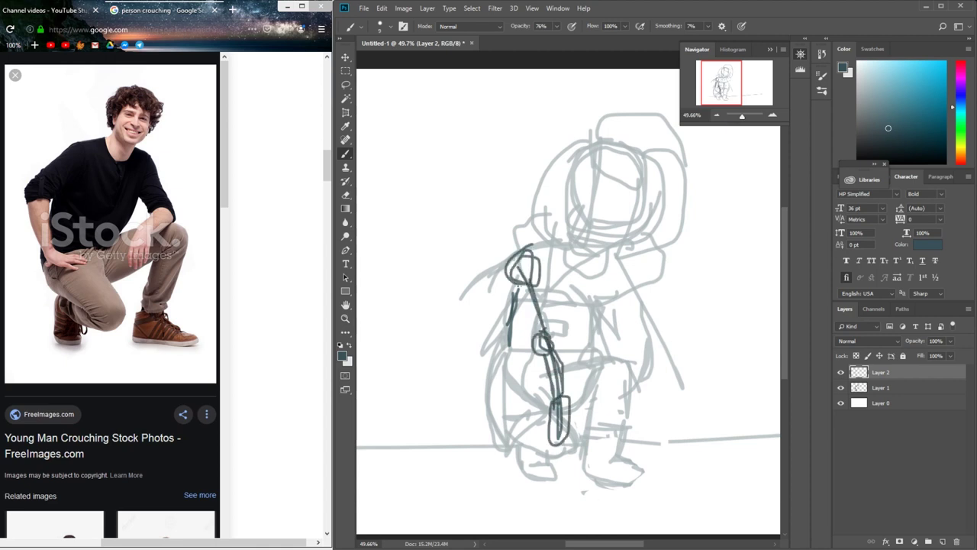
{"action": "left_click_drag", "start_coordinate": [534, 277], "coordinate": [511, 343]}
{"action": "left_click_drag", "start_coordinate": [531, 268], "coordinate": [547, 314]}
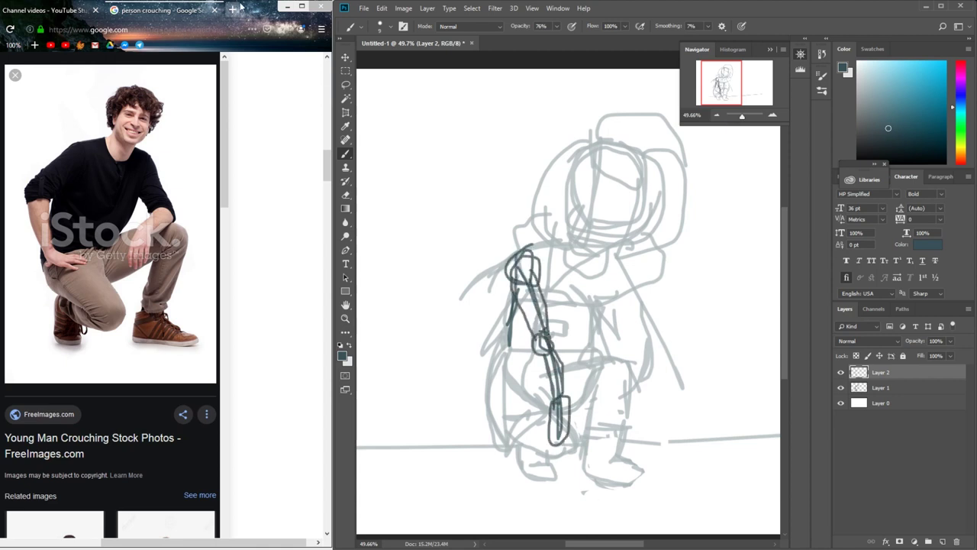
Step: On the rough sketch layer, lasso the head and scale and rotate it, then return to Layer 2
{"action": "left_click", "coordinate": [346, 84]}
{"action": "left_click", "coordinate": [881, 387]}
{"action": "left_click_drag", "start_coordinate": [672, 280], "coordinate": [667, 284]}
{"action": "key", "text": "ctrl+t"}
{"action": "mouse_move", "coordinate": [667, 208]}
{"action": "left_mouse_down"}
{"action": "mouse_move", "coordinate": [632, 209]}
{"action": "mouse_move", "coordinate": [611, 191]}
{"action": "left_mouse_up"}
{"action": "key", "text": "Return"}
{"action": "key", "text": "ctrl+d"}
{"action": "left_click", "coordinate": [881, 371]}
{"action": "key", "text": "b"}
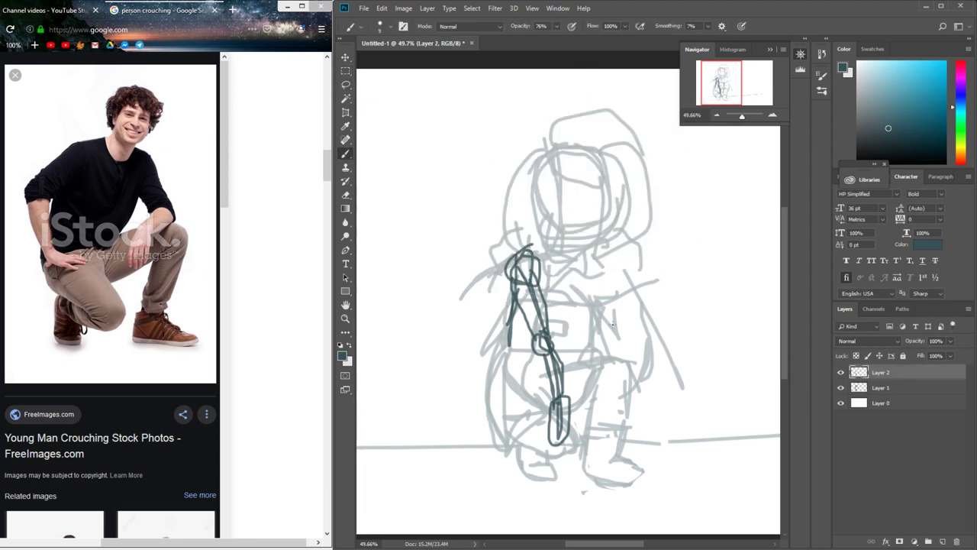
Step: Ink the outer arm contour, hand with fingers, sleeve frill, foot and right leg
{"action": "left_click_drag", "start_coordinate": [513, 243], "coordinate": [490, 367]}
{"action": "left_click_drag", "start_coordinate": [539, 419], "coordinate": [503, 452]}
{"action": "left_click_drag", "start_coordinate": [551, 400], "coordinate": [528, 429]}
{"action": "left_click_drag", "start_coordinate": [493, 357], "coordinate": [503, 439]}
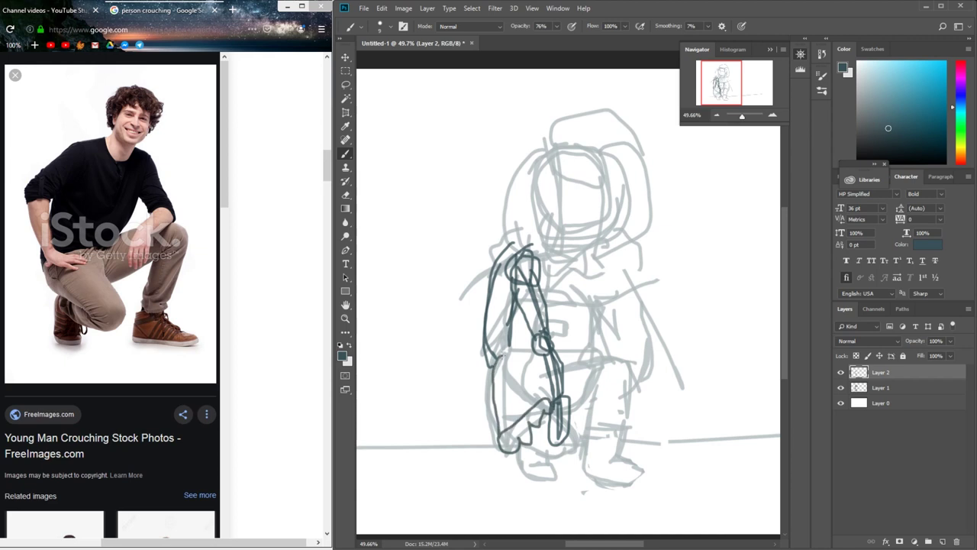
{"action": "mouse_move", "coordinate": [533, 357]}
{"action": "left_mouse_down"}
{"action": "mouse_move", "coordinate": [544, 402]}
{"action": "mouse_move", "coordinate": [615, 362]}
{"action": "mouse_move", "coordinate": [574, 406]}
{"action": "left_mouse_up"}
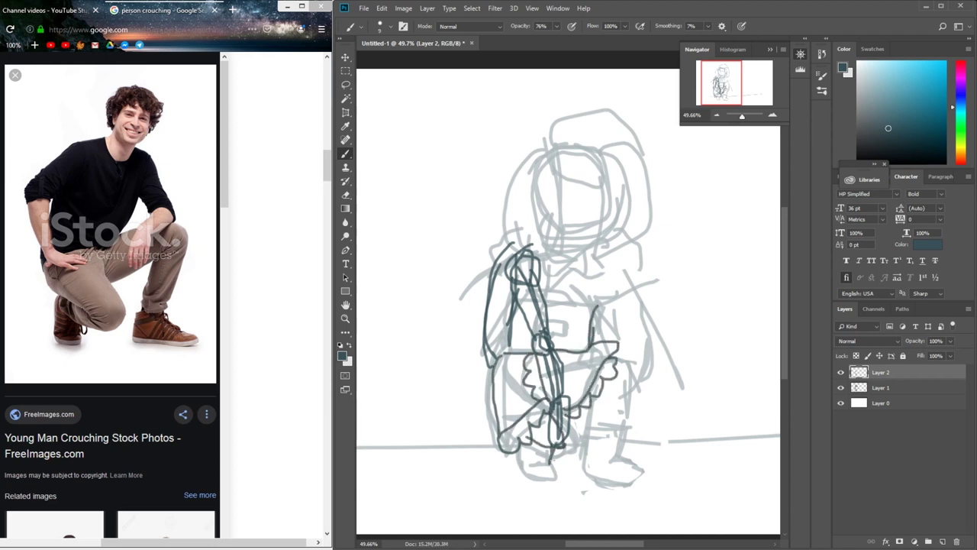
{"action": "left_click_drag", "start_coordinate": [536, 451], "coordinate": [545, 419]}
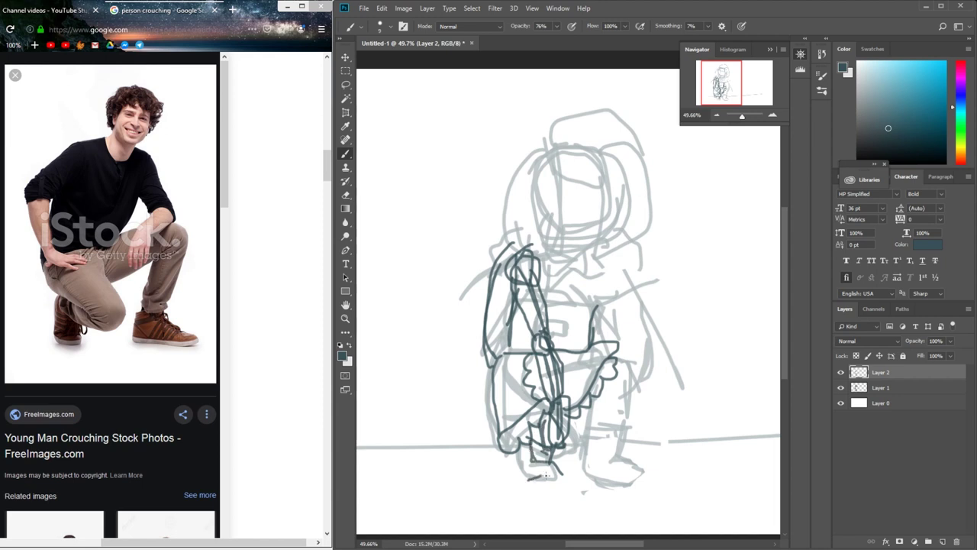
{"action": "left_click_drag", "start_coordinate": [546, 474], "coordinate": [520, 459]}
{"action": "left_click_drag", "start_coordinate": [598, 417], "coordinate": [638, 469]}
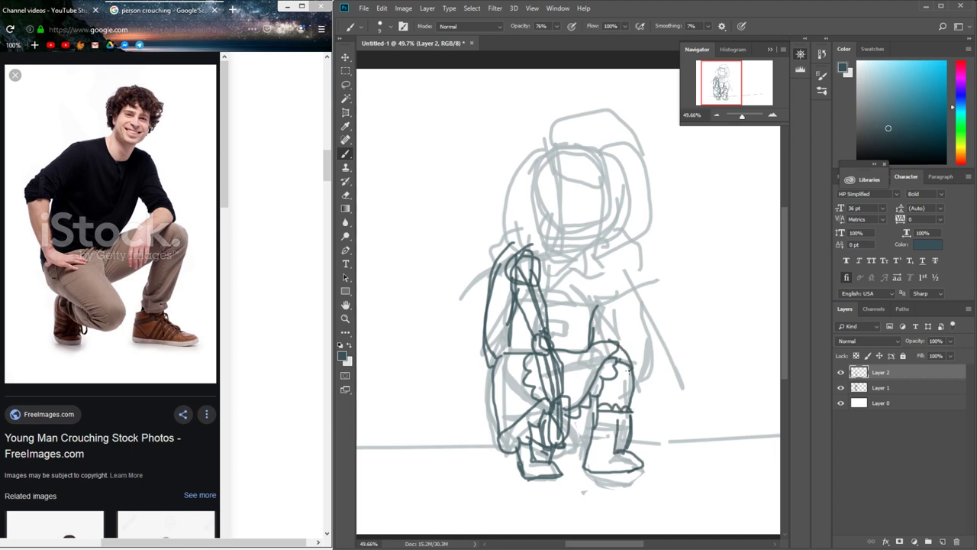
Step: Ink the wavy fur collar and hood edge, the torso's right side and left shoulder
{"action": "left_click_drag", "start_coordinate": [539, 294], "coordinate": [639, 271]}
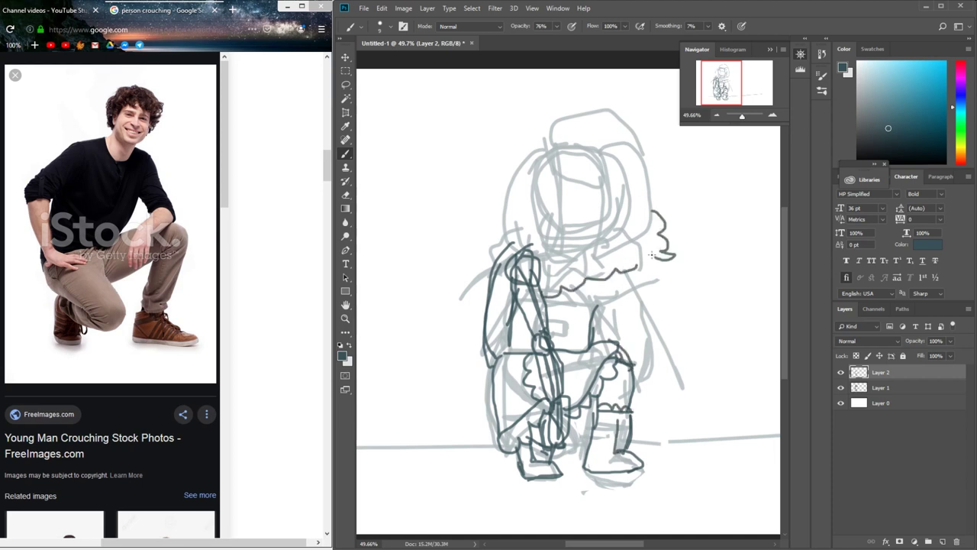
{"action": "left_click_drag", "start_coordinate": [502, 203], "coordinate": [504, 246]}
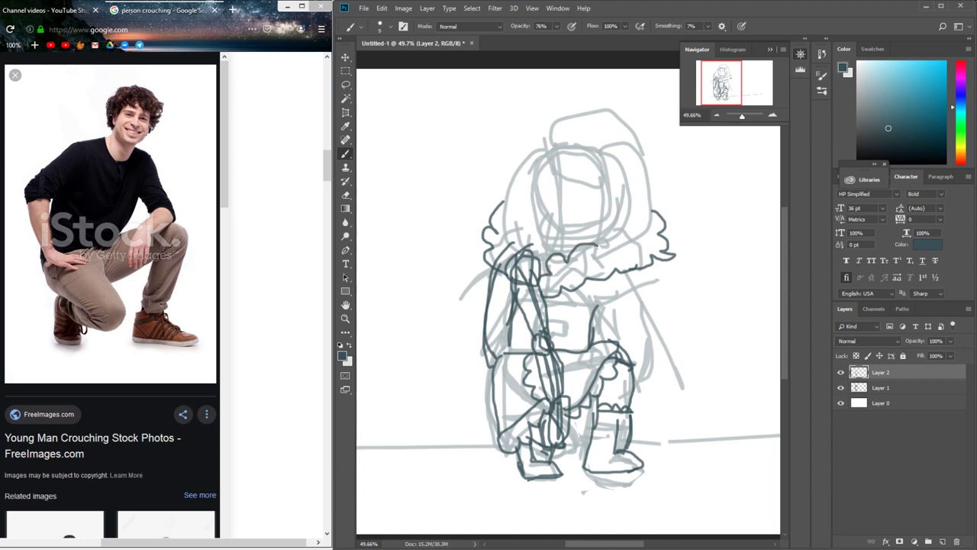
{"action": "left_click_drag", "start_coordinate": [598, 247], "coordinate": [643, 226]}
{"action": "left_click_drag", "start_coordinate": [609, 276], "coordinate": [592, 316]}
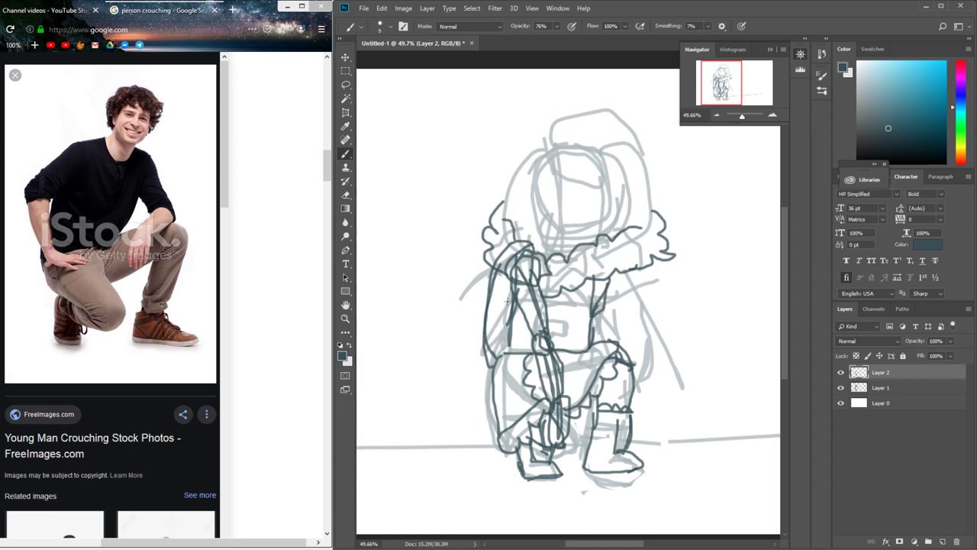
{"action": "mouse_move", "coordinate": [513, 289]}
{"action": "left_mouse_down"}
{"action": "mouse_move", "coordinate": [487, 370]}
{"action": "mouse_move", "coordinate": [489, 304]}
{"action": "left_mouse_up"}
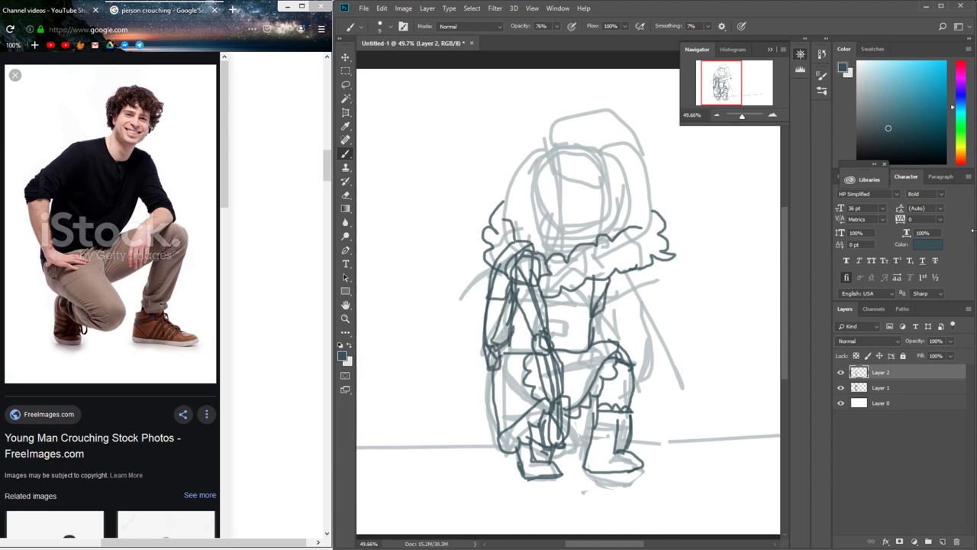
Step: Outline both sides and top of the hood, its inner lines, and the face oval
{"action": "mouse_move", "coordinate": [539, 132]}
{"action": "left_mouse_down"}
{"action": "mouse_move", "coordinate": [493, 184]}
{"action": "mouse_move", "coordinate": [485, 233]}
{"action": "left_mouse_up"}
{"action": "key", "text": "ctrl+z"}
{"action": "left_click_drag", "start_coordinate": [510, 172], "coordinate": [488, 245]}
{"action": "left_click_drag", "start_coordinate": [558, 136], "coordinate": [544, 262]}
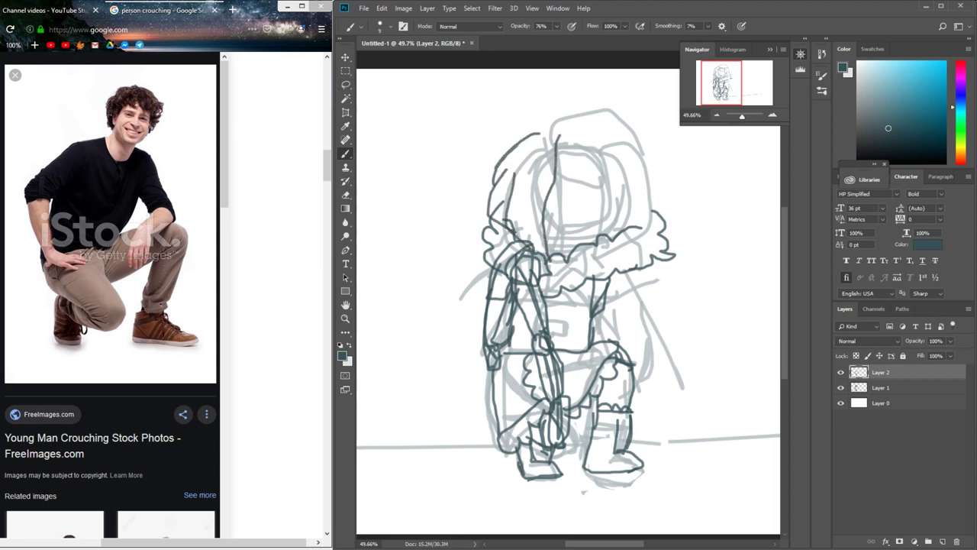
{"action": "mouse_move", "coordinate": [549, 160]}
{"action": "left_mouse_down"}
{"action": "mouse_move", "coordinate": [525, 259]}
{"action": "mouse_move", "coordinate": [597, 135]}
{"action": "mouse_move", "coordinate": [585, 113]}
{"action": "mouse_move", "coordinate": [657, 177]}
{"action": "left_mouse_up"}
{"action": "mouse_move", "coordinate": [592, 138]}
{"action": "left_mouse_down"}
{"action": "mouse_move", "coordinate": [646, 183]}
{"action": "mouse_move", "coordinate": [653, 228]}
{"action": "left_mouse_up"}
{"action": "mouse_move", "coordinate": [605, 162]}
{"action": "left_mouse_down"}
{"action": "mouse_move", "coordinate": [658, 237]}
{"action": "mouse_move", "coordinate": [623, 252]}
{"action": "left_mouse_up"}
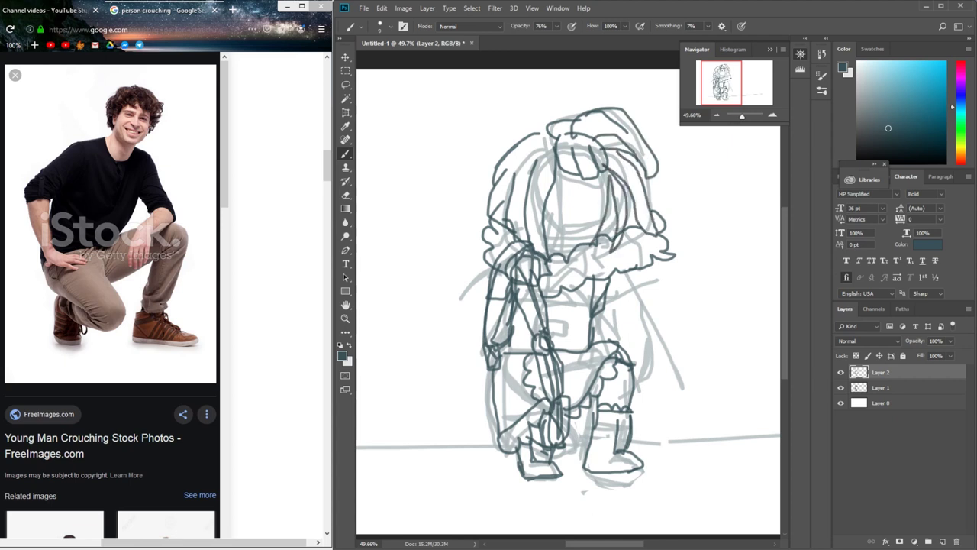
{"action": "left_click_drag", "start_coordinate": [543, 240], "coordinate": [611, 229]}
{"action": "scroll", "coordinate": [568, 241], "scroll_direction": "up", "scroll_amount": 2}
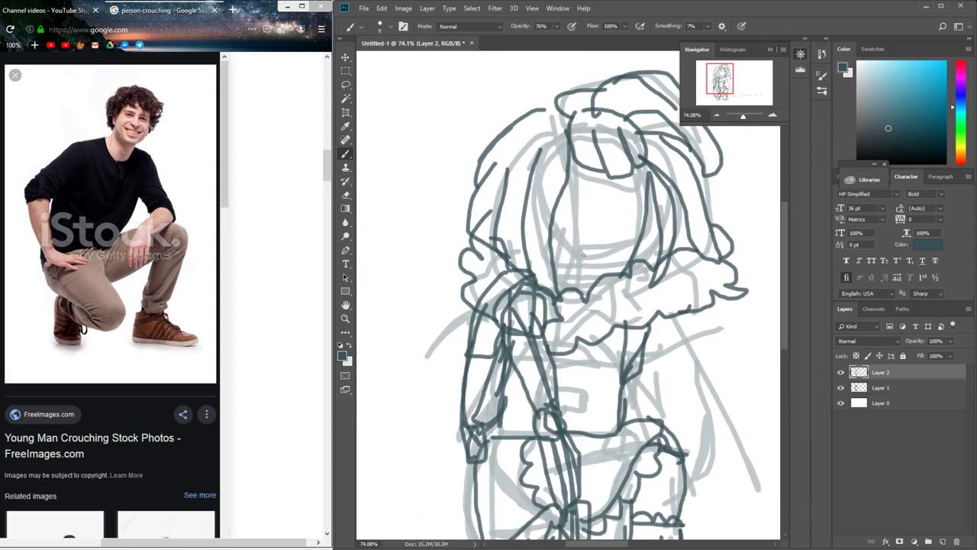
Step: Draw the chin curve and eyebrows above both eyes, undoing misplaced strokes
{"action": "left_click_drag", "start_coordinate": [550, 261], "coordinate": [626, 263]}
{"action": "key", "text": "ctrl+z"}
{"action": "left_click_drag", "start_coordinate": [551, 268], "coordinate": [629, 264]}
{"action": "left_click_drag", "start_coordinate": [558, 209], "coordinate": [582, 221]}
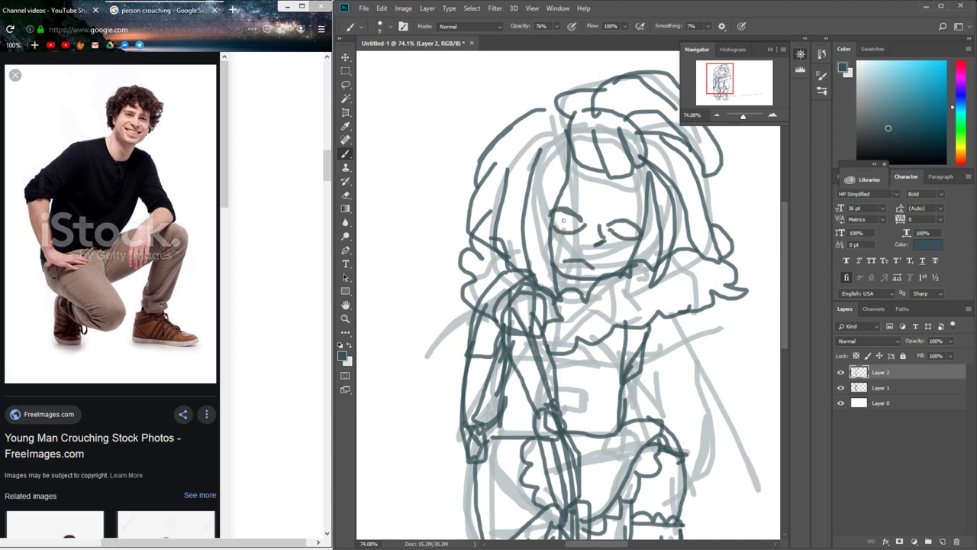
{"action": "left_click_drag", "start_coordinate": [567, 214], "coordinate": [584, 229]}
{"action": "key", "text": "ctrl+z"}
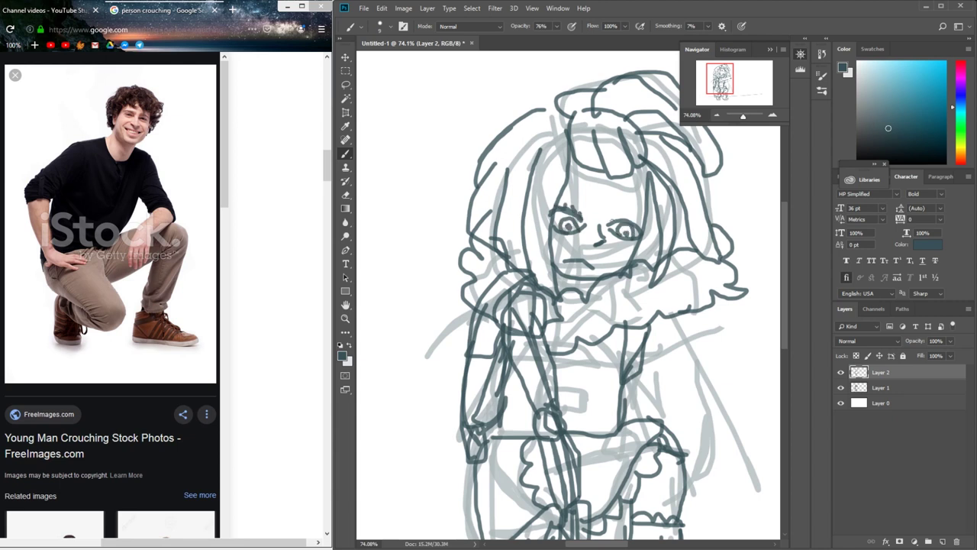
{"action": "mouse_move", "coordinate": [556, 197]}
{"action": "left_mouse_down"}
{"action": "mouse_move", "coordinate": [587, 190]}
{"action": "mouse_move", "coordinate": [655, 216]}
{"action": "left_mouse_up"}
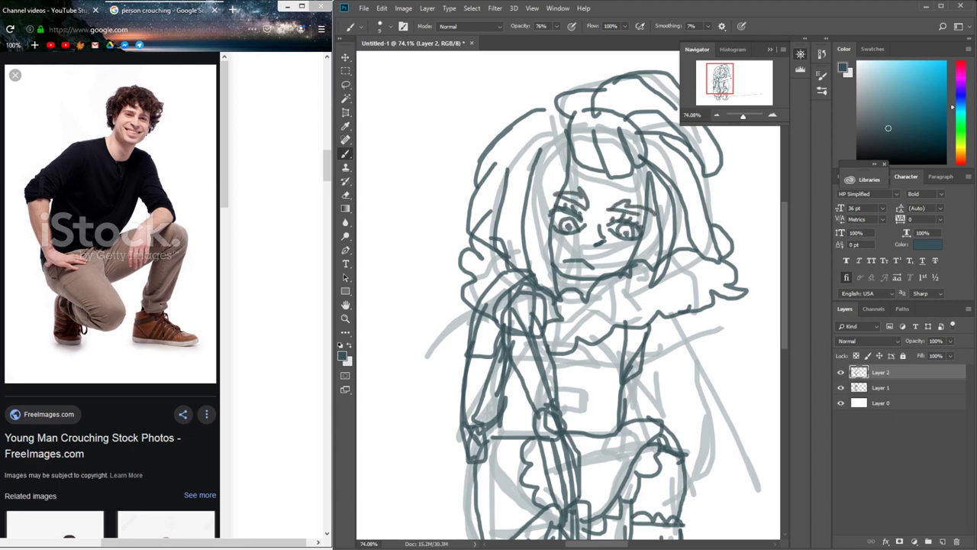
Step: Ink the skirt's wavy top edge and waist line, then add Layer 3 and begin a left-side line
{"action": "left_click_drag", "start_coordinate": [732, 76], "coordinate": [731, 80]}
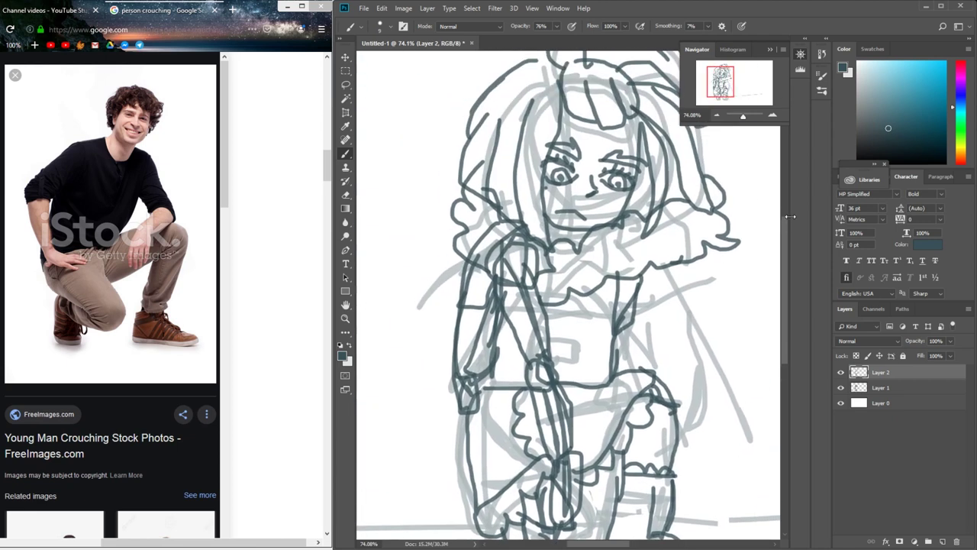
{"action": "left_click_drag", "start_coordinate": [481, 394], "coordinate": [600, 391]}
{"action": "left_click_drag", "start_coordinate": [546, 313], "coordinate": [635, 319]}
{"action": "left_click", "coordinate": [345, 194]}
{"action": "left_click", "coordinate": [942, 541]}
{"action": "key", "text": "b"}
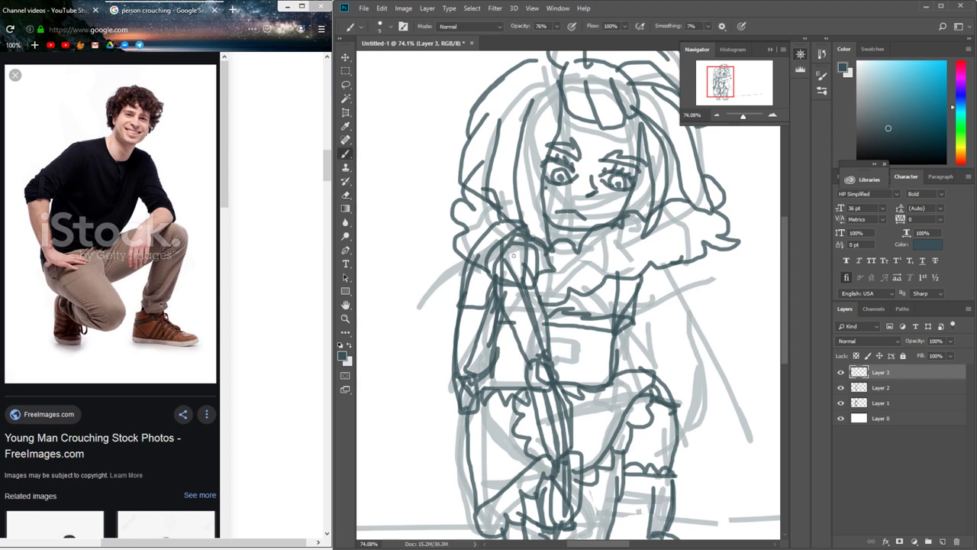
{"action": "left_click_drag", "start_coordinate": [510, 246], "coordinate": [546, 481]}
Step: Ink the left leg, then erase stray lines around the lower figure on Layer 2
{"action": "mouse_move", "coordinate": [583, 275]}
{"action": "left_mouse_down"}
{"action": "mouse_move", "coordinate": [547, 463]}
{"action": "mouse_move", "coordinate": [569, 527]}
{"action": "left_mouse_up"}
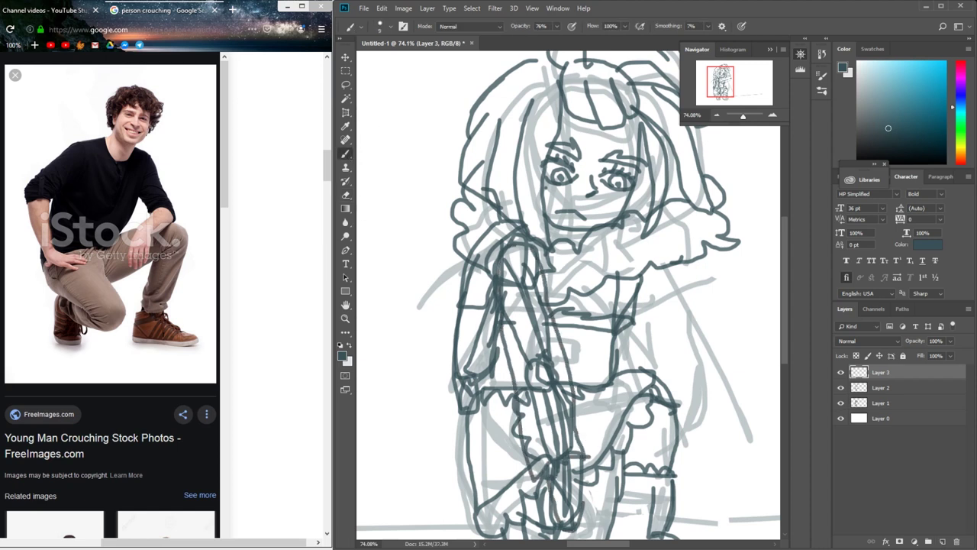
{"action": "left_click", "coordinate": [881, 387]}
{"action": "key", "text": "e"}
{"action": "left_click_drag", "start_coordinate": [510, 256], "coordinate": [541, 451]}
{"action": "left_click_drag", "start_coordinate": [544, 378], "coordinate": [573, 523]}
Step: Merge Layer 3 down into Layer 2 and redraw the lower figure's leg lines
{"action": "left_click", "coordinate": [881, 372]}
{"action": "right_click", "coordinate": [881, 372]}
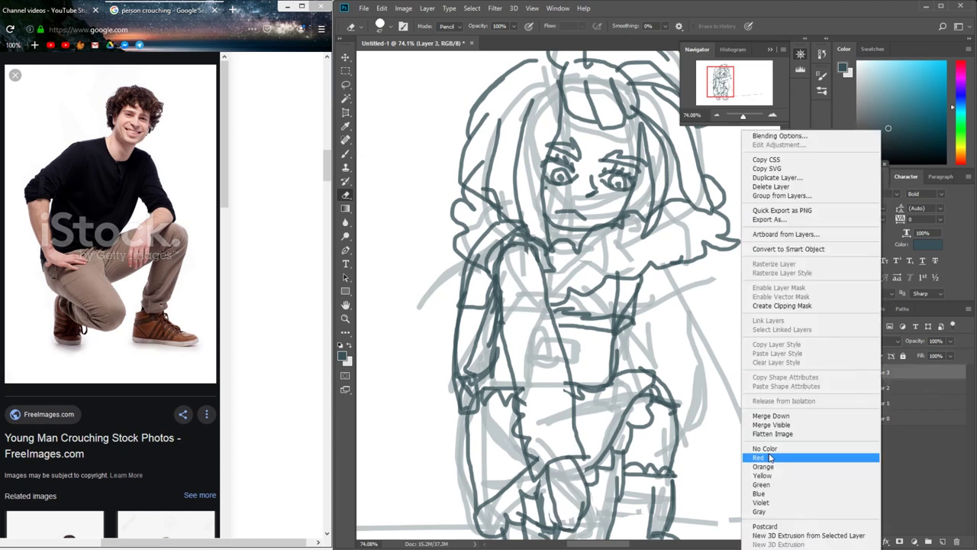
{"action": "left_click", "coordinate": [795, 403]}
{"action": "key", "text": "b"}
{"action": "left_click_drag", "start_coordinate": [534, 384], "coordinate": [539, 458]}
{"action": "left_click_drag", "start_coordinate": [524, 422], "coordinate": [552, 437]}
{"action": "left_click_drag", "start_coordinate": [558, 484], "coordinate": [580, 462]}
Step: Draw two horizontal stripes and a short vertical line across the torso
{"action": "left_click_drag", "start_coordinate": [562, 344], "coordinate": [612, 344]}
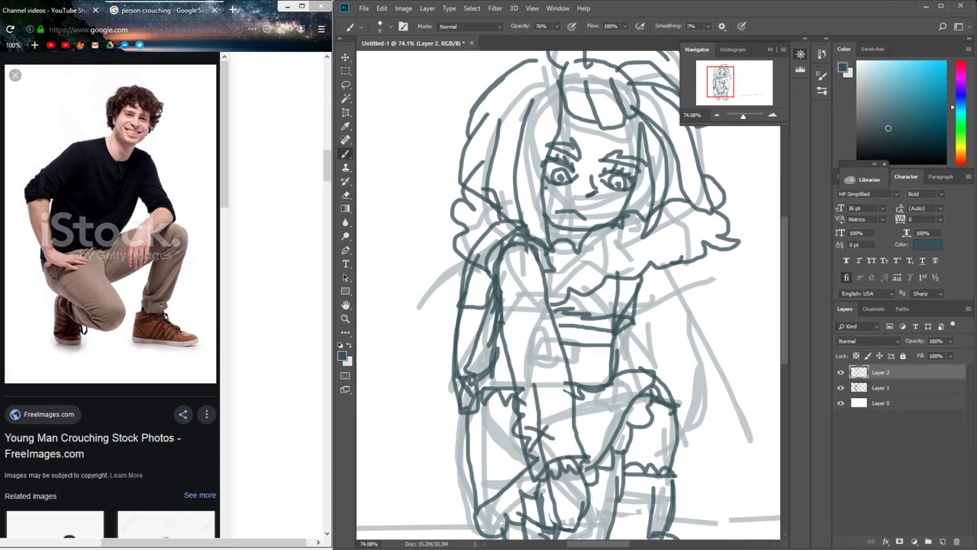
{"action": "left_click_drag", "start_coordinate": [569, 367], "coordinate": [616, 366]}
{"action": "left_click_drag", "start_coordinate": [615, 338], "coordinate": [615, 368]}
Step: Draw crisscross laces on the right boot
{"action": "left_click_drag", "start_coordinate": [484, 424], "coordinate": [443, 377]}
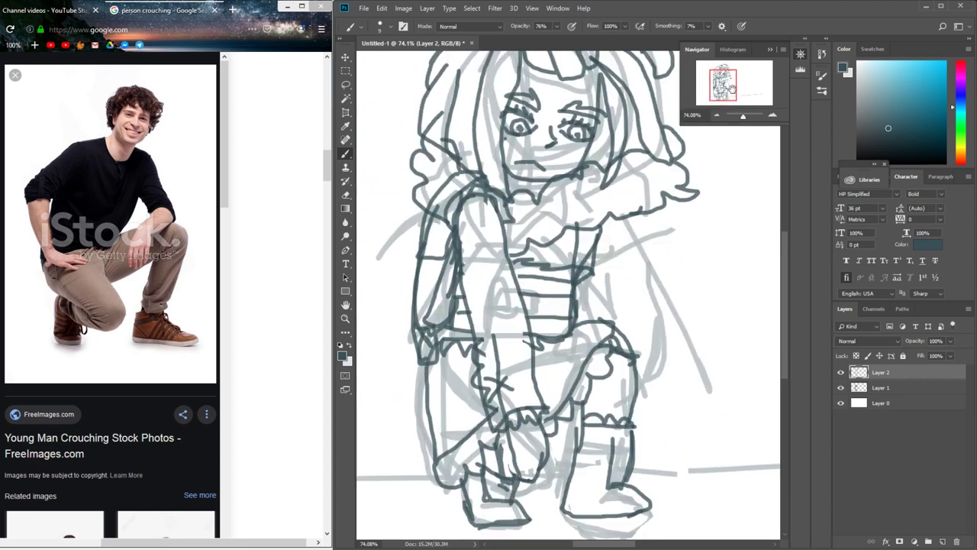
{"action": "left_click_drag", "start_coordinate": [614, 473], "coordinate": [637, 452]}
{"action": "left_click_drag", "start_coordinate": [612, 457], "coordinate": [643, 434]}
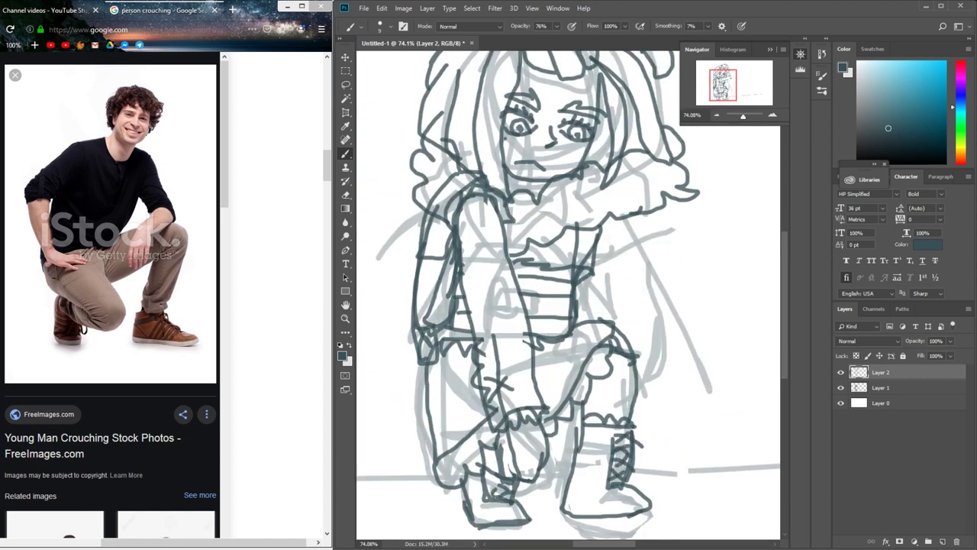
{"action": "scroll", "coordinate": [661, 319], "scroll_direction": "down", "scroll_amount": 5}
{"action": "scroll", "coordinate": [748, 214], "scroll_direction": "up", "scroll_amount": 4}
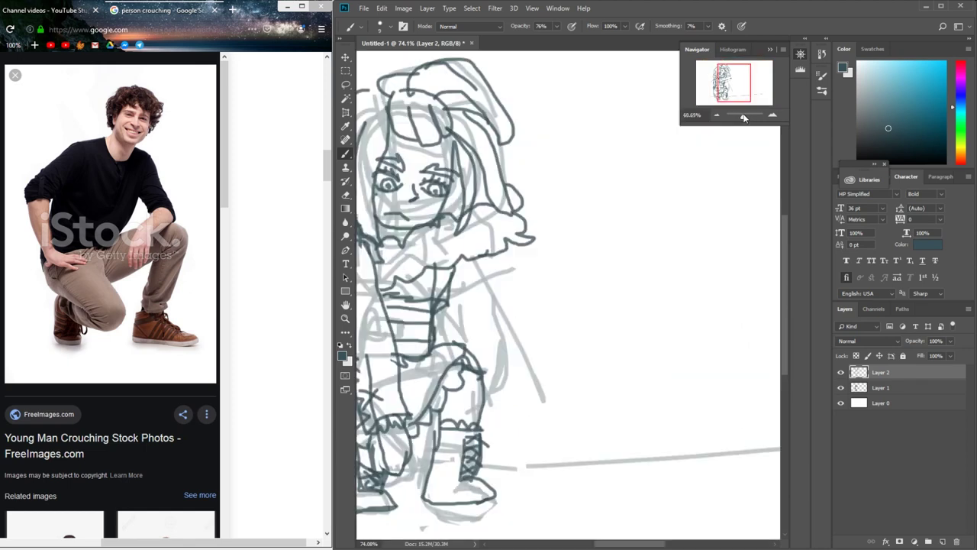
{"action": "scroll", "coordinate": [772, 272], "scroll_direction": "down", "scroll_amount": 1}
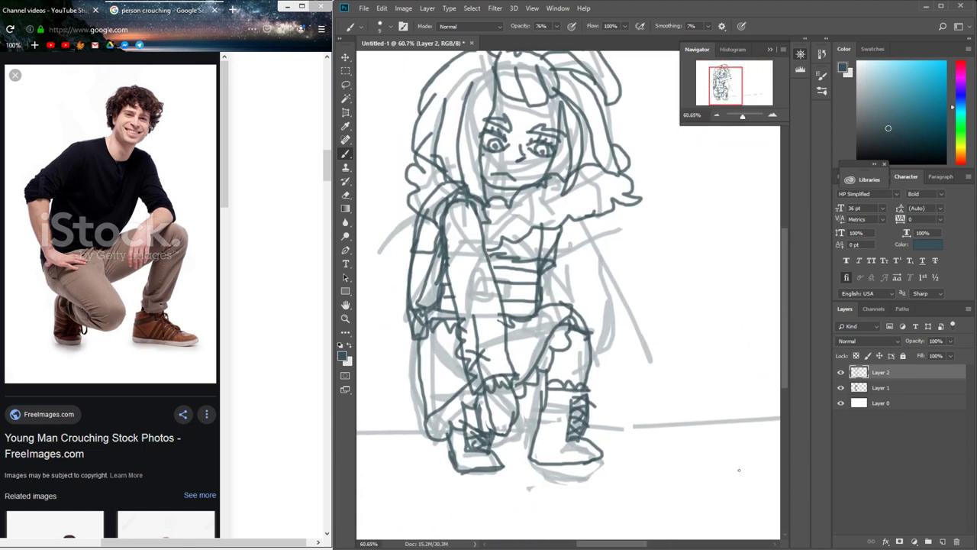
{"action": "scroll", "coordinate": [412, 81], "scroll_direction": "up", "scroll_amount": 1}
Step: Lasso the girl's face, rotate it about -8.5°, and deselect
{"action": "left_click", "coordinate": [345, 84]}
{"action": "right_click", "coordinate": [742, 129]}
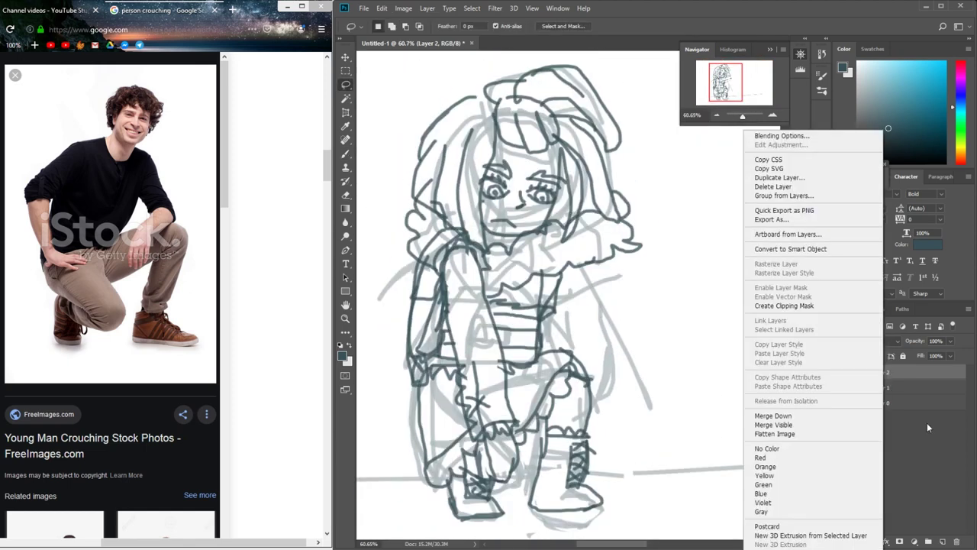
{"action": "left_click_drag", "start_coordinate": [504, 156], "coordinate": [496, 161]}
{"action": "key", "text": "ctrl+t"}
{"action": "left_click_drag", "start_coordinate": [584, 191], "coordinate": [580, 173]}
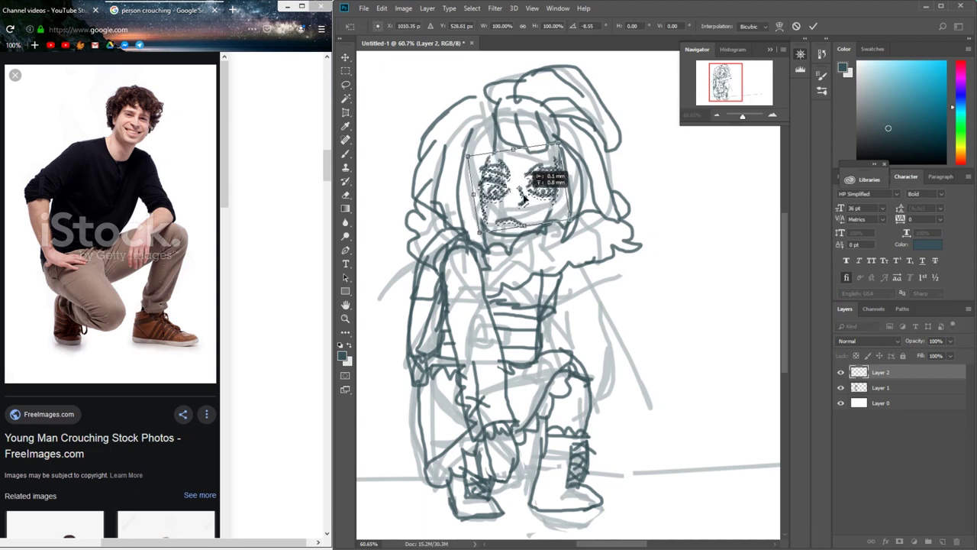
{"action": "key", "text": "Return"}
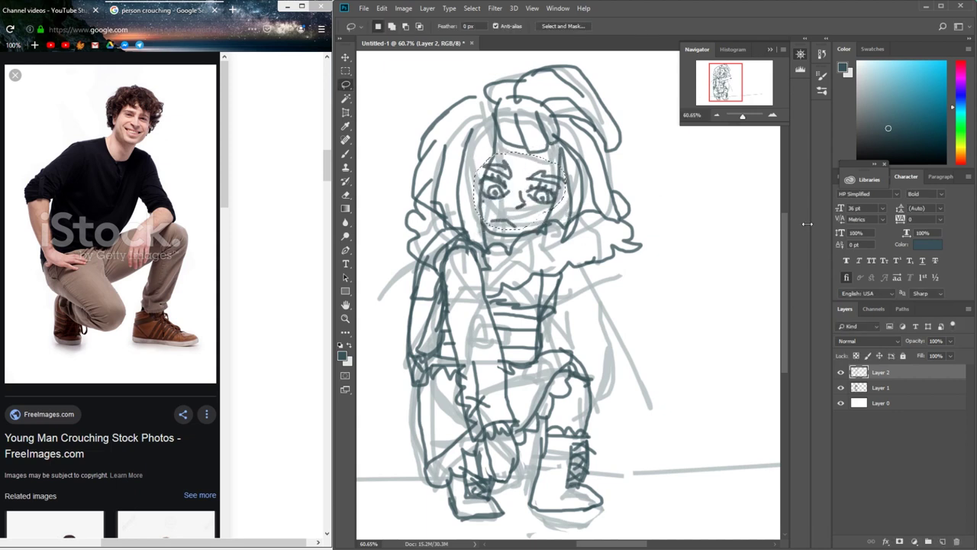
{"action": "key", "text": "ctrl+d"}
Step: Brush two small leaf shapes on the snow below the figure
{"action": "left_click_drag", "start_coordinate": [741, 116], "coordinate": [737, 116]}
{"action": "key", "text": "b"}
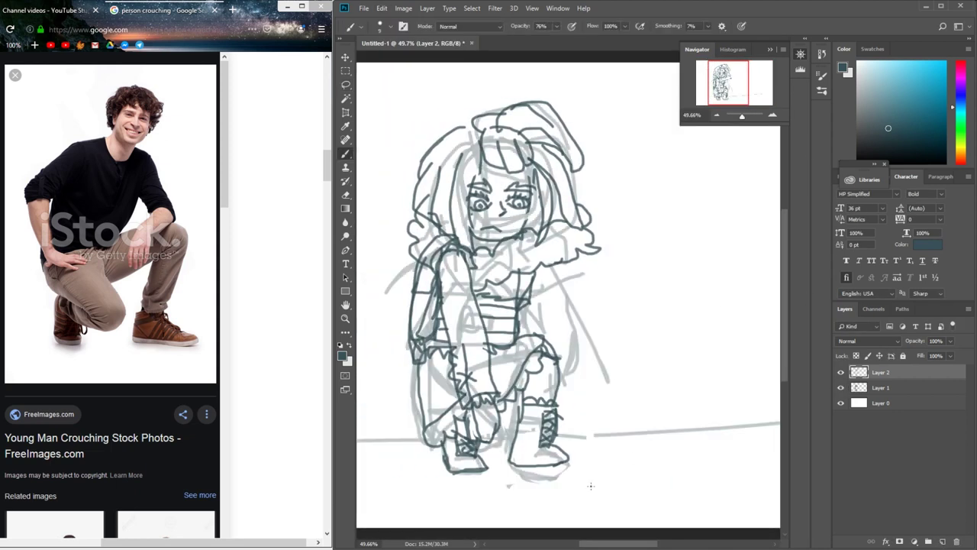
{"action": "mouse_move", "coordinate": [605, 468]}
{"action": "left_mouse_down"}
{"action": "mouse_move", "coordinate": [623, 471]}
{"action": "mouse_move", "coordinate": [620, 488]}
{"action": "left_mouse_up"}
{"action": "left_click_drag", "start_coordinate": [533, 497], "coordinate": [526, 516]}
{"action": "left_click_drag", "start_coordinate": [605, 194], "coordinate": [687, 184]}
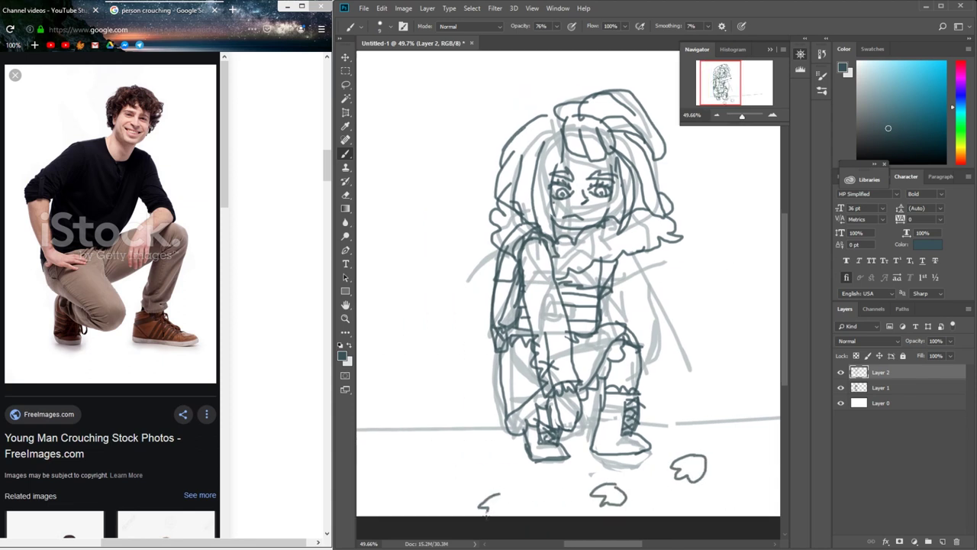
Step: Maximize the window, zoom to about 60%, and ink the ground line across Layer 2
{"action": "left_click_drag", "start_coordinate": [729, 93], "coordinate": [740, 82]}
{"action": "mouse_move", "coordinate": [745, 116]}
{"action": "left_mouse_down"}
{"action": "mouse_move", "coordinate": [735, 116]}
{"action": "mouse_move", "coordinate": [756, 117]}
{"action": "mouse_move", "coordinate": [734, 116]}
{"action": "mouse_move", "coordinate": [745, 117]}
{"action": "left_mouse_up"}
{"action": "key", "text": "super+Up"}
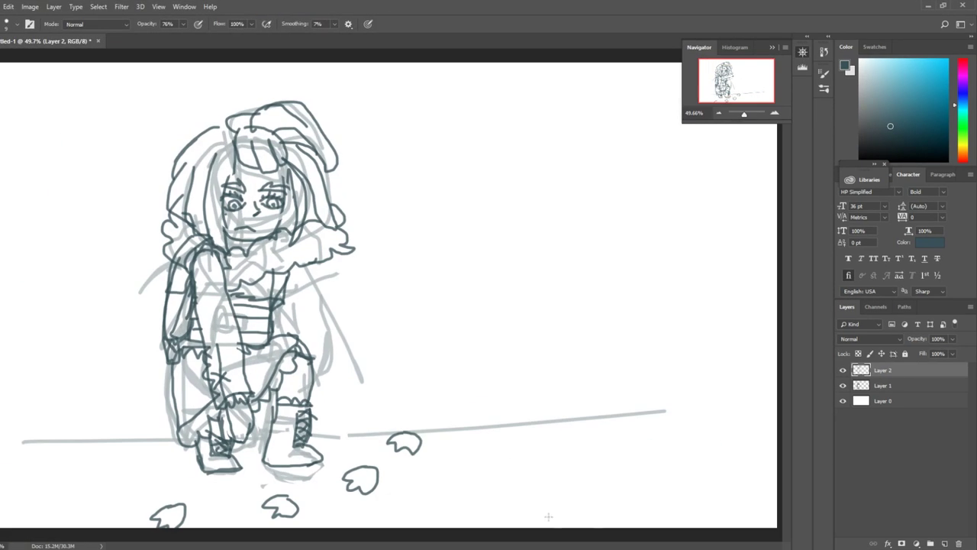
{"action": "key", "text": "super+Down"}
{"action": "key", "text": "super+Up"}
{"action": "key", "text": "space"}
{"action": "mouse_move", "coordinate": [745, 113]}
{"action": "left_mouse_down"}
{"action": "mouse_move", "coordinate": [758, 113]}
{"action": "mouse_move", "coordinate": [745, 113]}
{"action": "left_mouse_up"}
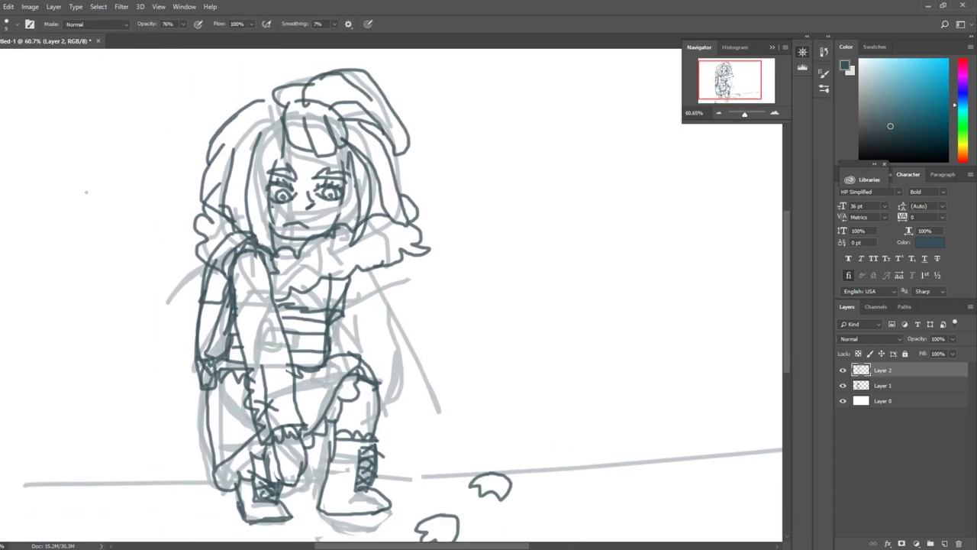
{"action": "key", "text": "alt+bracketleft"}
{"action": "left_click", "coordinate": [892, 369]}
{"action": "mouse_move", "coordinate": [24, 485]}
{"action": "left_mouse_down"}
{"action": "mouse_move", "coordinate": [223, 485]}
{"action": "mouse_move", "coordinate": [783, 450]}
{"action": "left_mouse_up"}
Step: Delete the grey sketch Layer 1, then undo to restore it
{"action": "left_click", "coordinate": [916, 386]}
{"action": "key", "text": "Delete"}
{"action": "key", "text": "Return"}
{"action": "key", "text": "ctrl+z"}
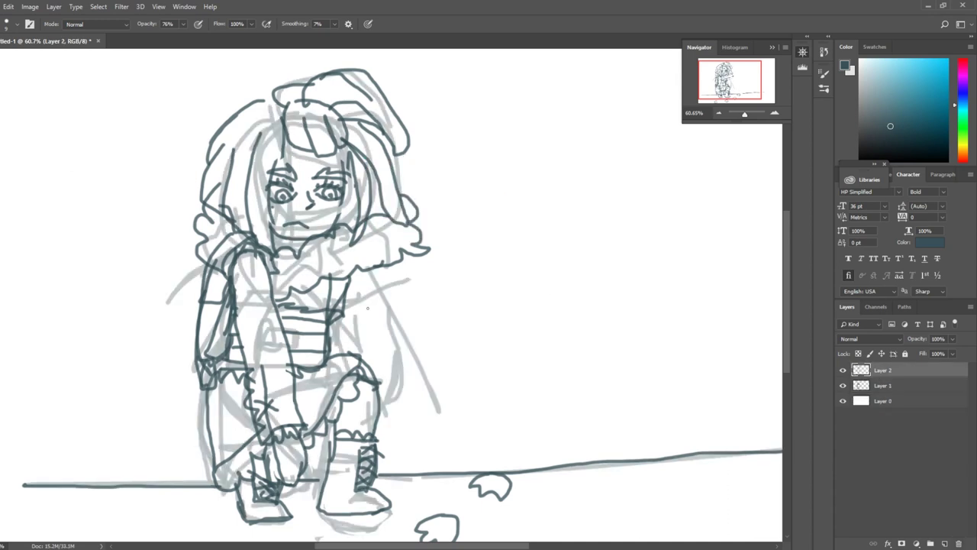
Step: Refine the strokes around the knee, then delete the grey sketch Layer 1
{"action": "left_click_drag", "start_coordinate": [366, 367], "coordinate": [393, 408]}
{"action": "left_click_drag", "start_coordinate": [374, 275], "coordinate": [397, 385]}
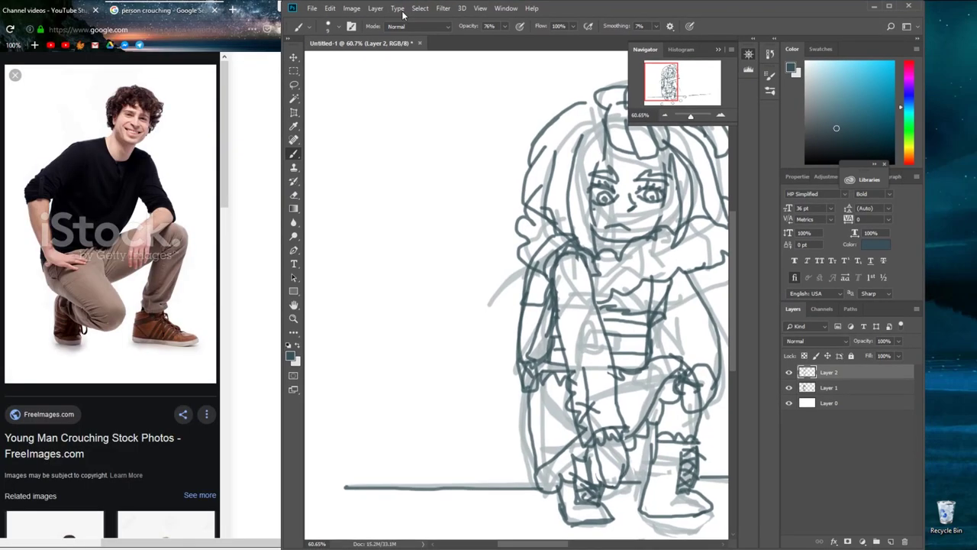
{"action": "left_click_drag", "start_coordinate": [668, 313], "coordinate": [693, 347]}
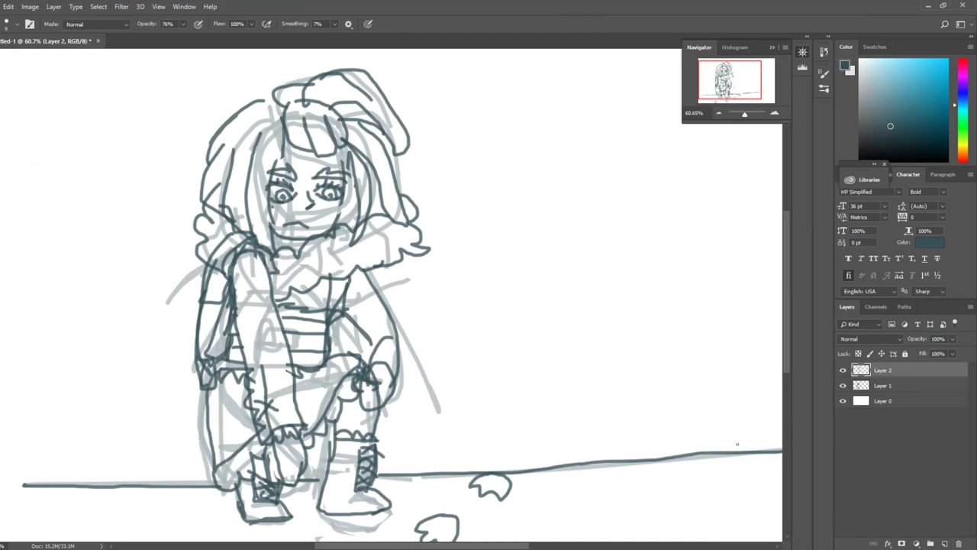
{"action": "left_click_drag", "start_coordinate": [365, 336], "coordinate": [403, 380]}
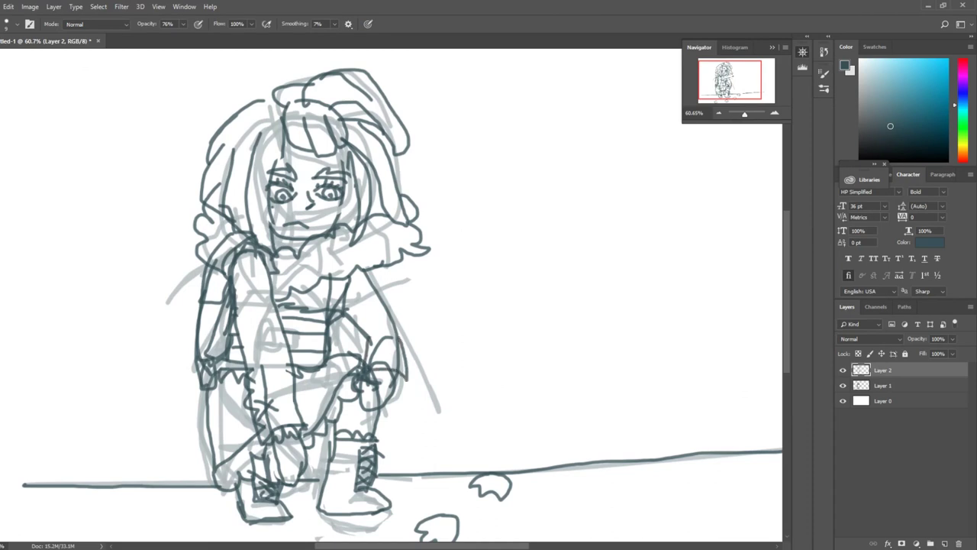
{"action": "left_click_drag", "start_coordinate": [382, 289], "coordinate": [399, 336]}
{"action": "left_click", "coordinate": [882, 385]}
{"action": "left_click", "coordinate": [959, 543]}
Step: Confirm removing Layer 1, add a new layer, and ink the mouth and chin curve
{"action": "left_click", "coordinate": [419, 206]}
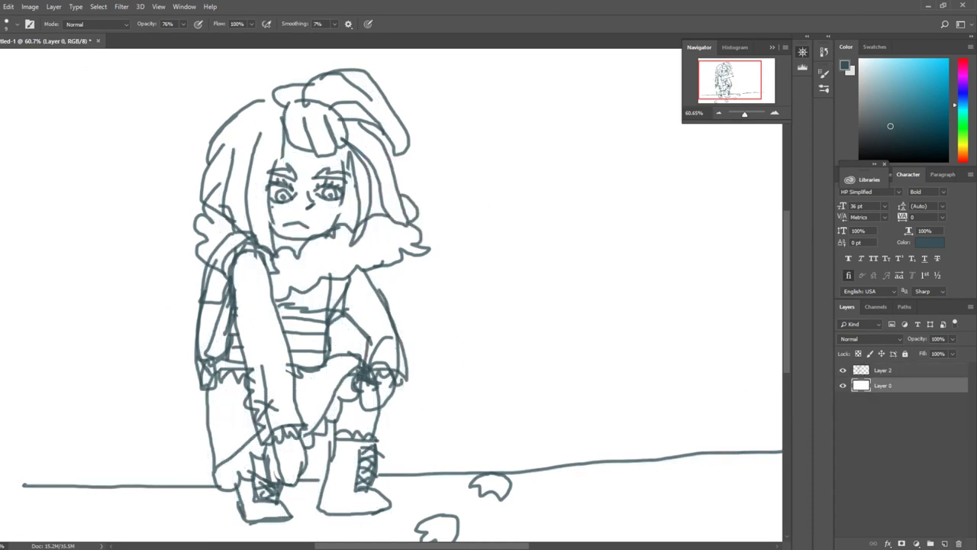
{"action": "scroll", "coordinate": [392, 298], "scroll_direction": "down", "scroll_amount": 2}
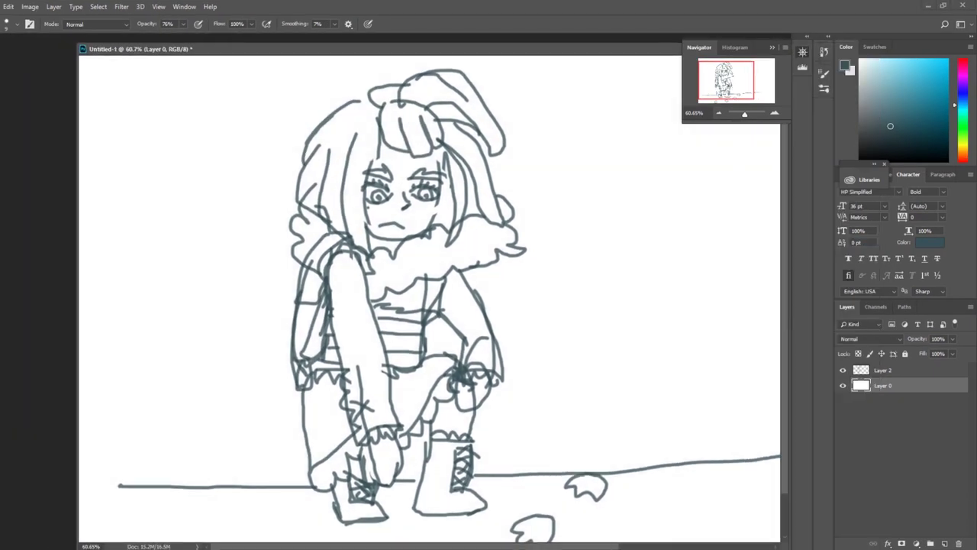
{"action": "left_click", "coordinate": [944, 543]}
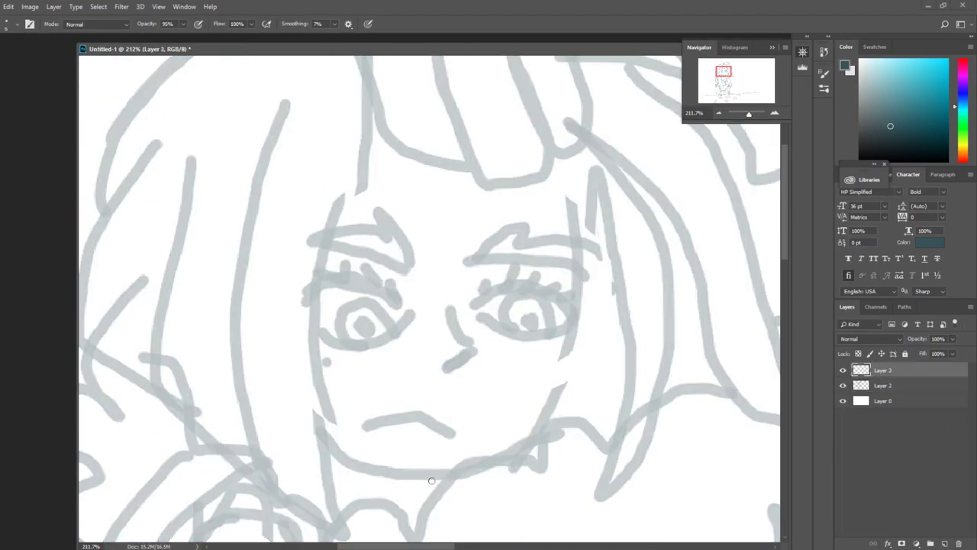
{"action": "left_click_drag", "start_coordinate": [424, 478], "coordinate": [524, 451]}
{"action": "key", "text": "ctrl+z"}
{"action": "left_click_drag", "start_coordinate": [364, 423], "coordinate": [451, 432]}
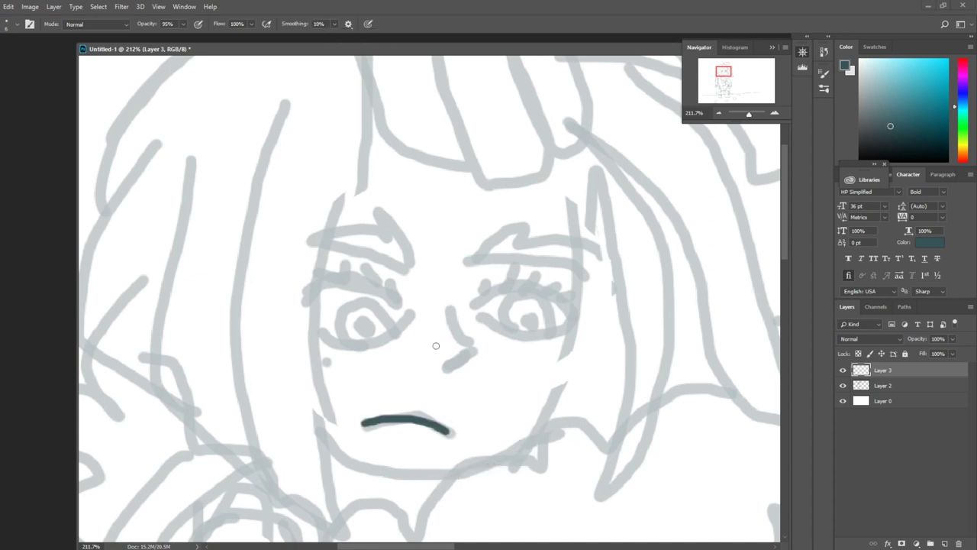
{"action": "mouse_move", "coordinate": [416, 484]}
{"action": "left_mouse_down"}
{"action": "mouse_move", "coordinate": [527, 448]}
{"action": "mouse_move", "coordinate": [560, 418]}
{"action": "left_mouse_up"}
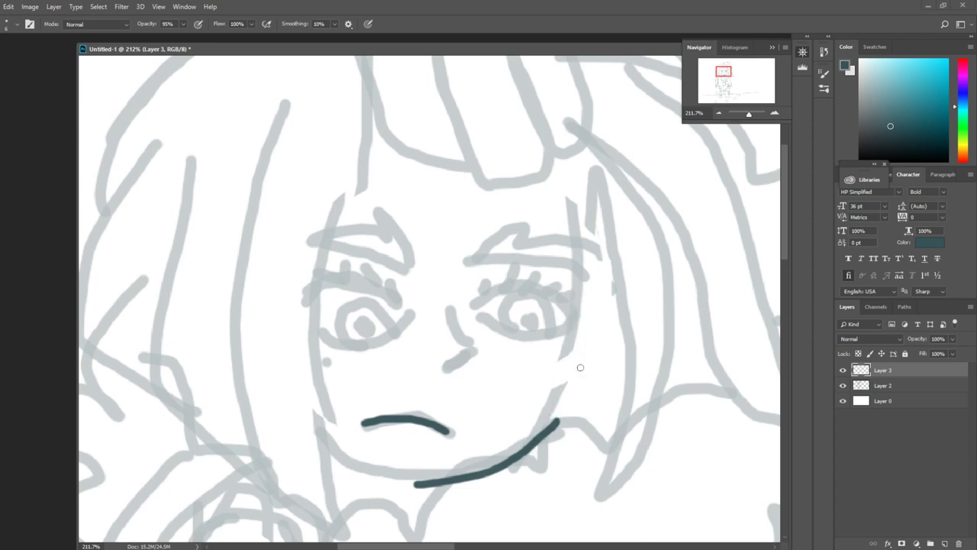
Step: Extend the jaw line up to the left and ink the nose
{"action": "left_click_drag", "start_coordinate": [578, 191], "coordinate": [590, 481]}
{"action": "key", "text": "ctrl+z"}
{"action": "left_click_drag", "start_coordinate": [413, 484], "coordinate": [302, 421]}
{"action": "left_click_drag", "start_coordinate": [440, 375], "coordinate": [466, 370]}
{"action": "left_click_drag", "start_coordinate": [454, 328], "coordinate": [474, 367]}
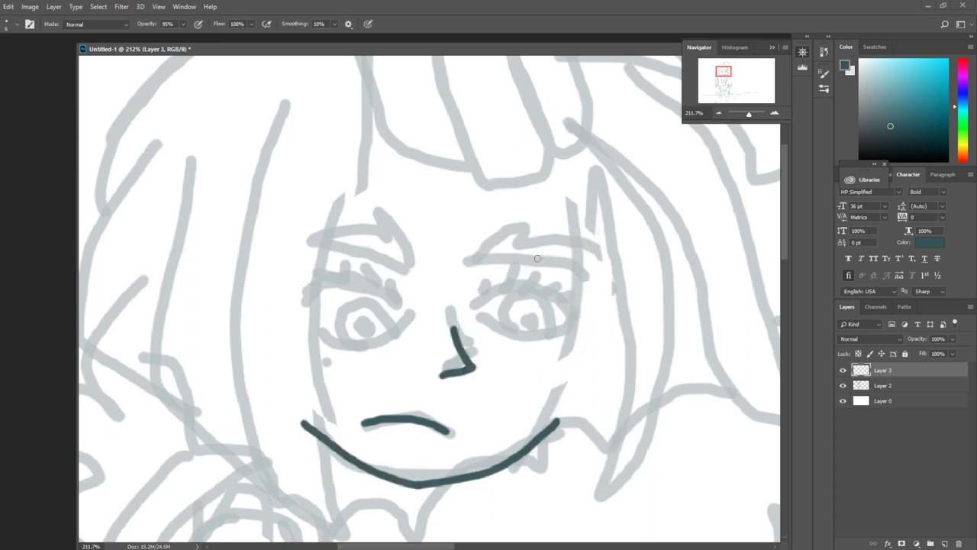
Step: Ink the upper and lower outlines of both eyes, undoing misdrawn strokes
{"action": "left_click_drag", "start_coordinate": [311, 313], "coordinate": [402, 328]}
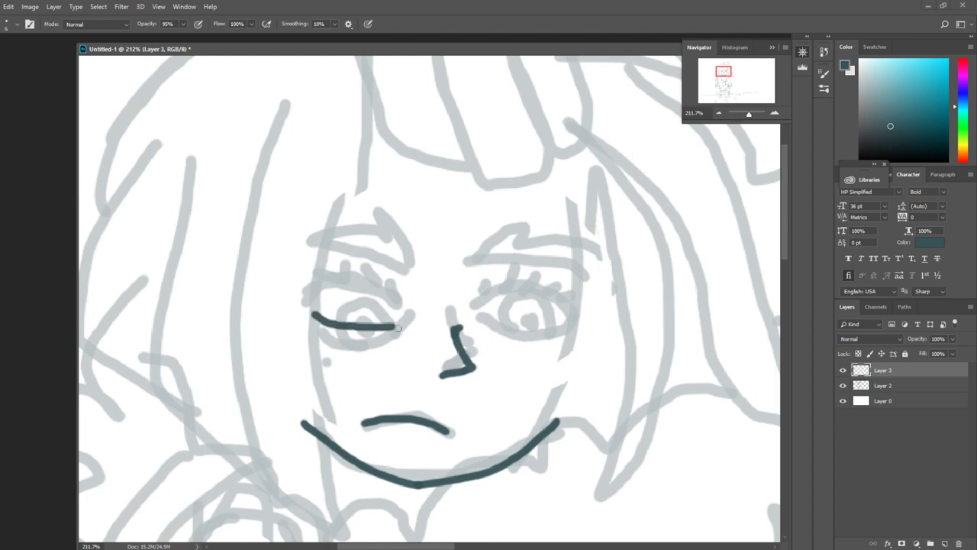
{"action": "key", "text": "ctrl+z"}
{"action": "left_click_drag", "start_coordinate": [313, 306], "coordinate": [544, 341]}
{"action": "key", "text": "ctrl+z"}
{"action": "key", "text": "ctrl+z"}
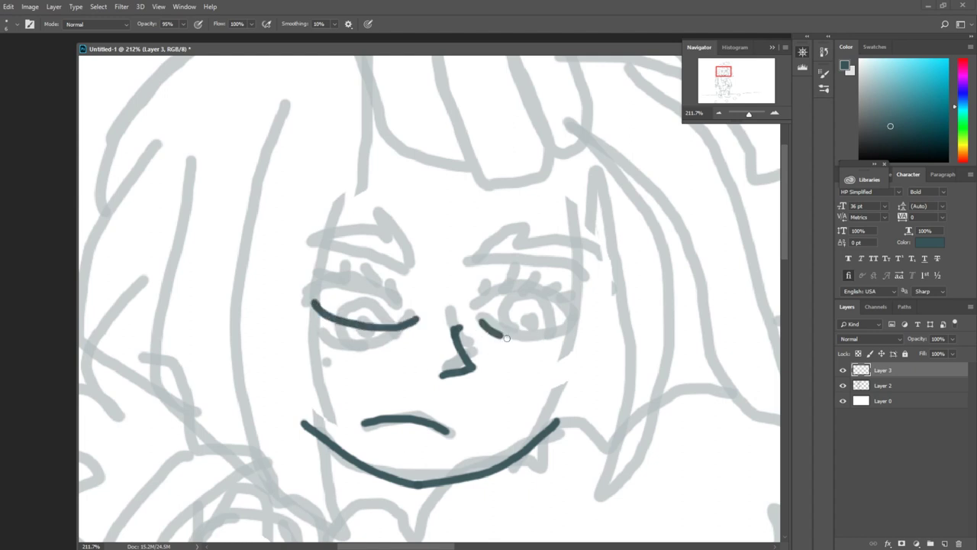
{"action": "left_click_drag", "start_coordinate": [481, 321], "coordinate": [578, 330]}
{"action": "left_click_drag", "start_coordinate": [339, 314], "coordinate": [398, 320]}
{"action": "left_click_drag", "start_coordinate": [502, 330], "coordinate": [548, 333]}
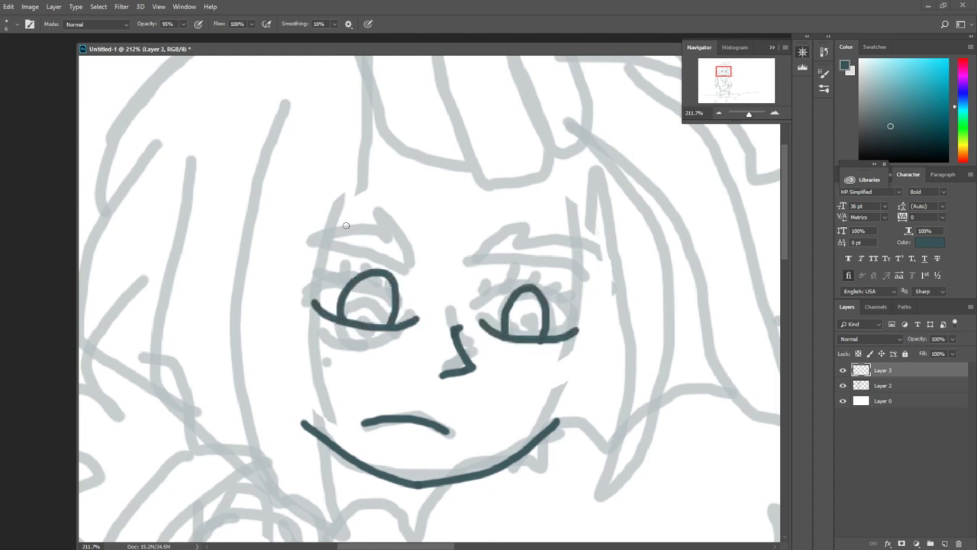
{"action": "mouse_move", "coordinate": [313, 276]}
{"action": "left_mouse_down"}
{"action": "mouse_move", "coordinate": [394, 260]}
{"action": "mouse_move", "coordinate": [422, 330]}
{"action": "left_mouse_up"}
{"action": "key", "text": "ctrl+z"}
{"action": "key", "text": "ctrl+z"}
{"action": "key", "text": "ctrl+z"}
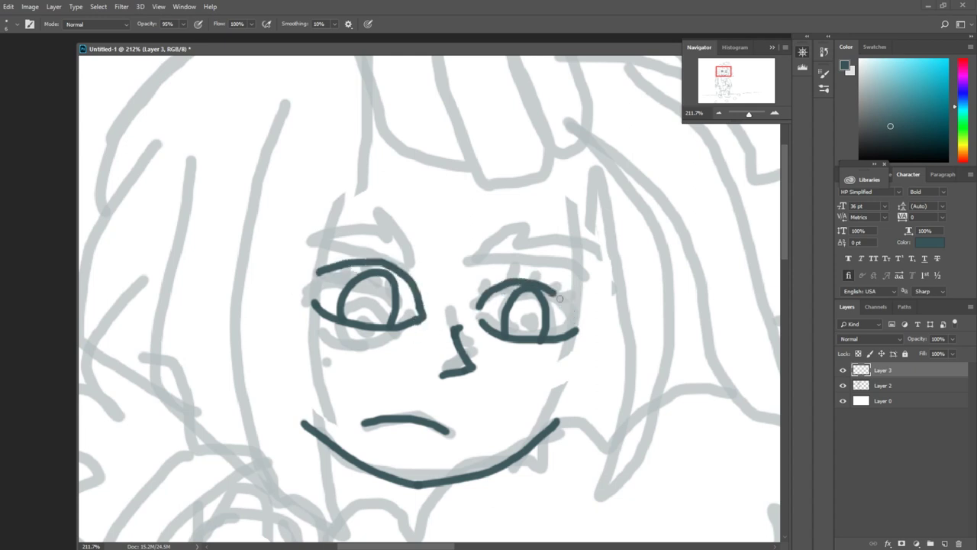
Step: Fill the left eye's pupil, add its spiky lashes, and lasso the eye
{"action": "left_click_drag", "start_coordinate": [748, 113], "coordinate": [751, 116]}
{"action": "left_click_drag", "start_coordinate": [379, 335], "coordinate": [377, 346]}
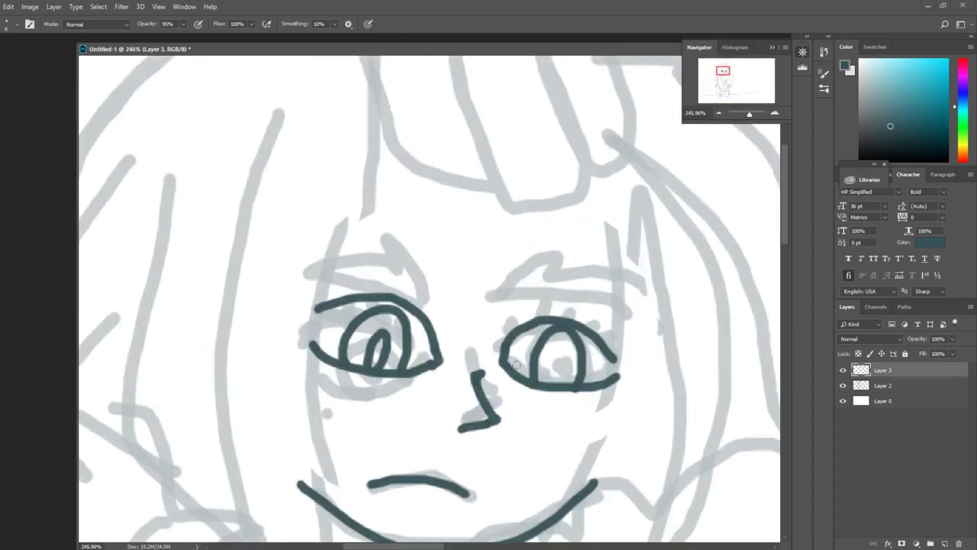
{"action": "left_click_drag", "start_coordinate": [397, 305], "coordinate": [407, 289]}
{"action": "left_click_drag", "start_coordinate": [407, 288], "coordinate": [493, 335]}
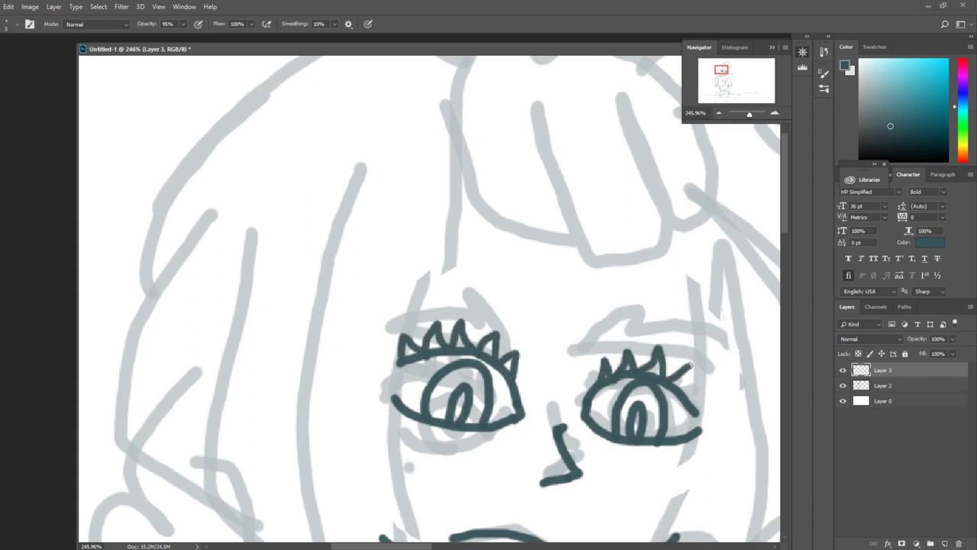
{"action": "key", "text": "l"}
{"action": "mouse_move", "coordinate": [519, 321]}
{"action": "left_mouse_down"}
{"action": "mouse_move", "coordinate": [392, 432]}
{"action": "mouse_move", "coordinate": [531, 336]}
{"action": "left_mouse_up"}
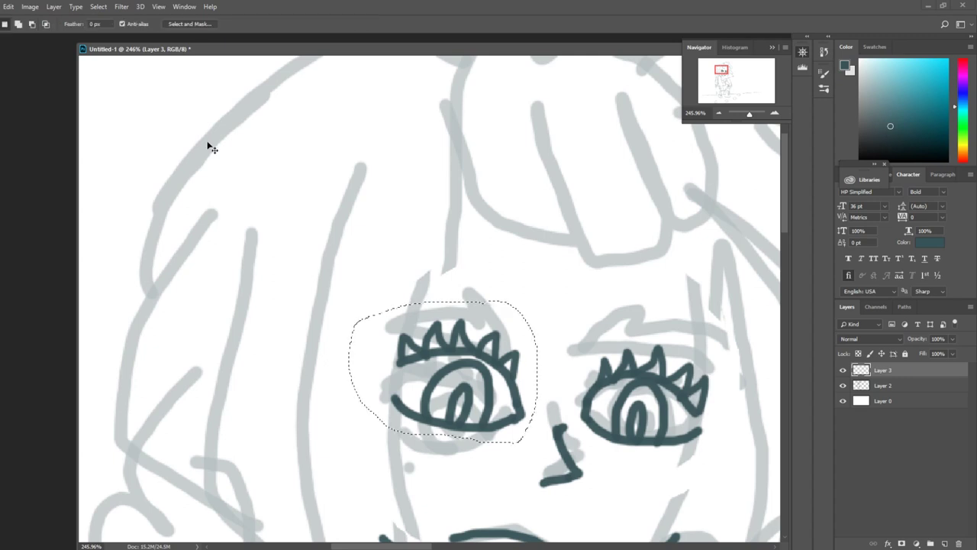
Step: Rotate the left and right eyes slightly so they tilt to match, then deselect
{"action": "key", "text": "ctrl+t"}
{"action": "left_click_drag", "start_coordinate": [502, 379], "coordinate": [491, 375]}
{"action": "left_click_drag", "start_coordinate": [752, 120], "coordinate": [746, 114]}
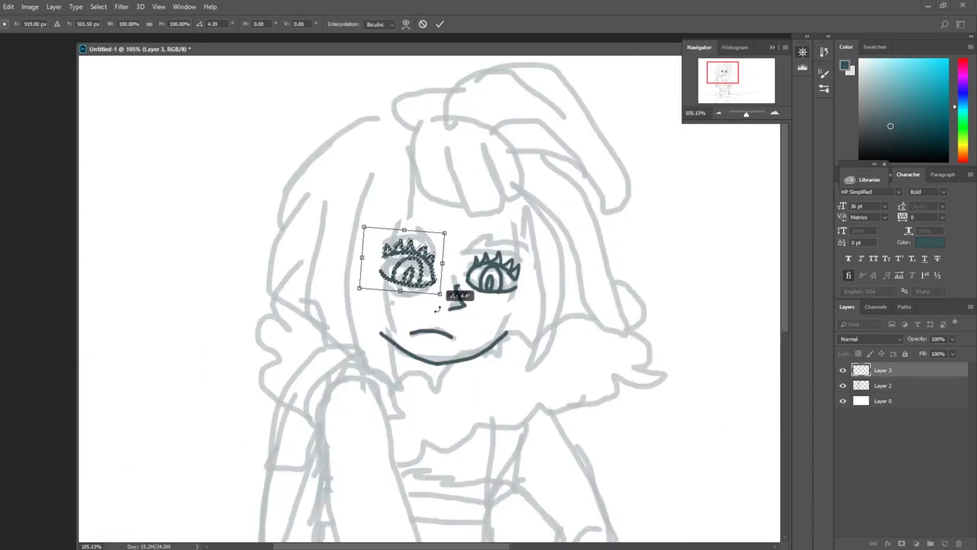
{"action": "key", "text": "Return"}
{"action": "key", "text": "ctrl+t"}
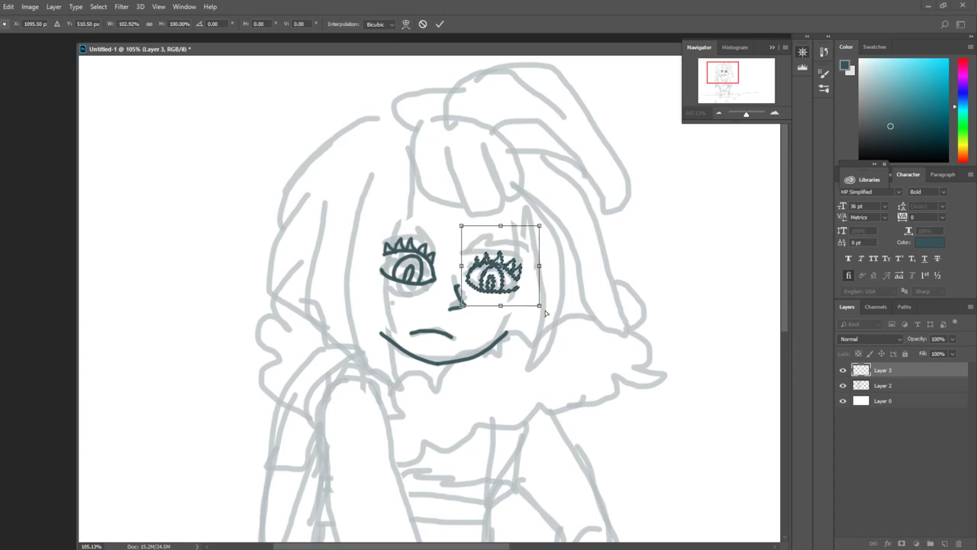
{"action": "mouse_move", "coordinate": [547, 313]}
{"action": "left_mouse_down"}
{"action": "mouse_move", "coordinate": [563, 320]}
{"action": "mouse_move", "coordinate": [555, 316]}
{"action": "left_mouse_up"}
{"action": "key", "text": "Return"}
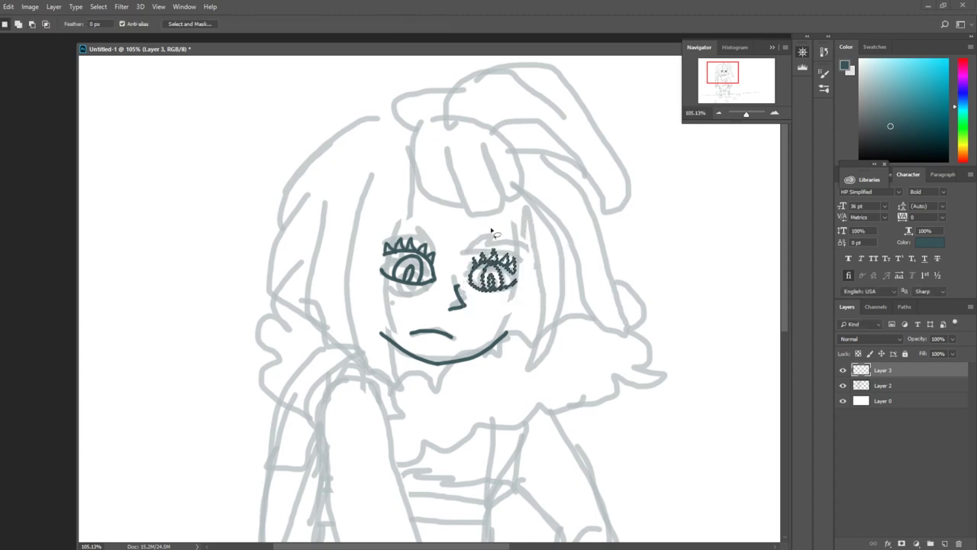
{"action": "key", "text": "ctrl+t"}
{"action": "left_click", "coordinate": [440, 24]}
Step: Flip the canvas horizontally via Image > Image Rotation
{"action": "left_click", "coordinate": [8, 6]}
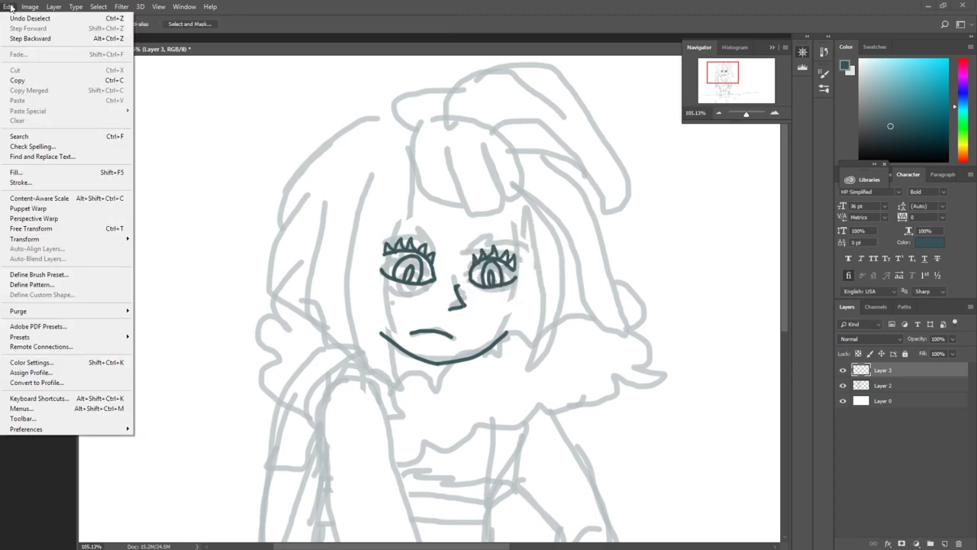
{"action": "mouse_move", "coordinate": [70, 112]}
{"action": "left_click", "coordinate": [169, 152]}
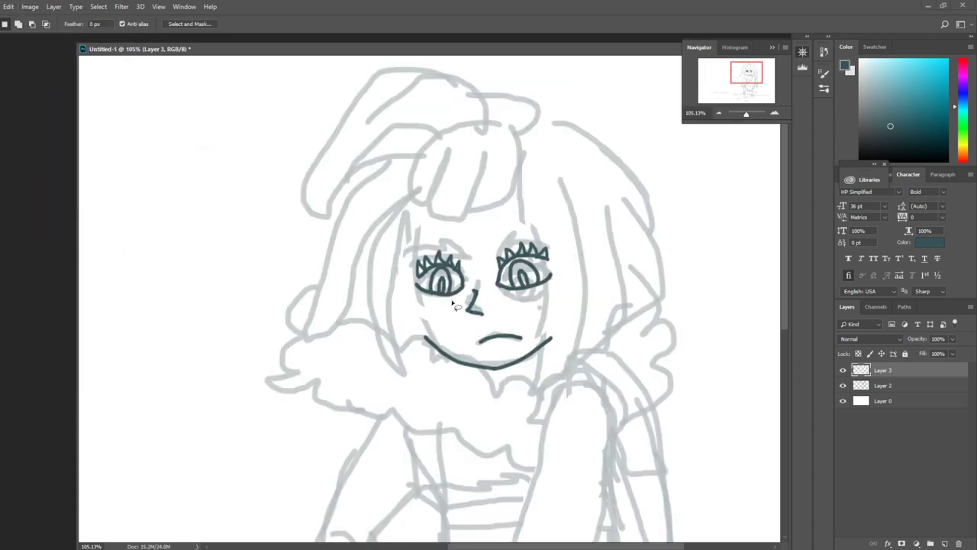
Step: Brush an arched eyebrow over the left eye with a line beneath it
{"action": "key", "text": "b"}
{"action": "scroll", "coordinate": [595, 299], "scroll_direction": "up", "scroll_amount": 3}
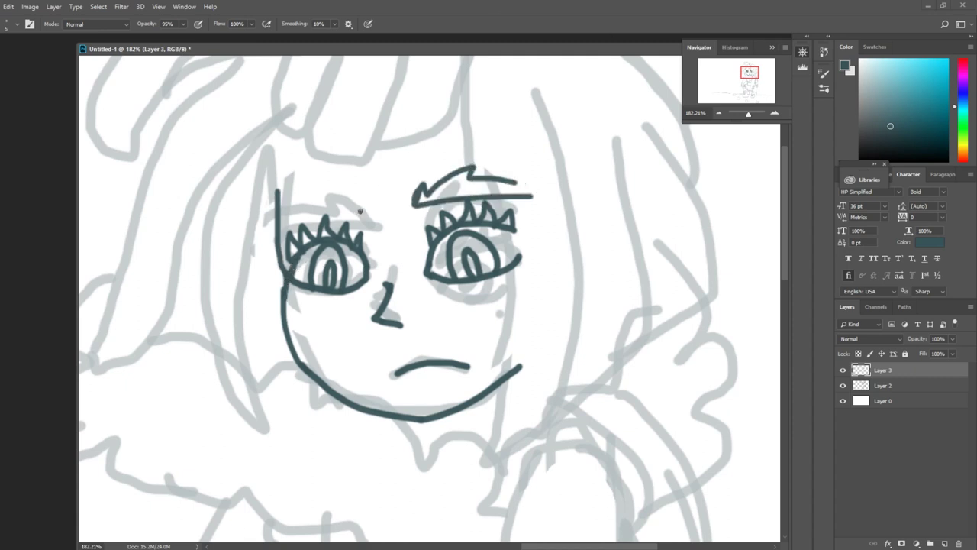
{"action": "left_click_drag", "start_coordinate": [359, 211], "coordinate": [278, 200]}
{"action": "left_click_drag", "start_coordinate": [264, 226], "coordinate": [356, 222]}
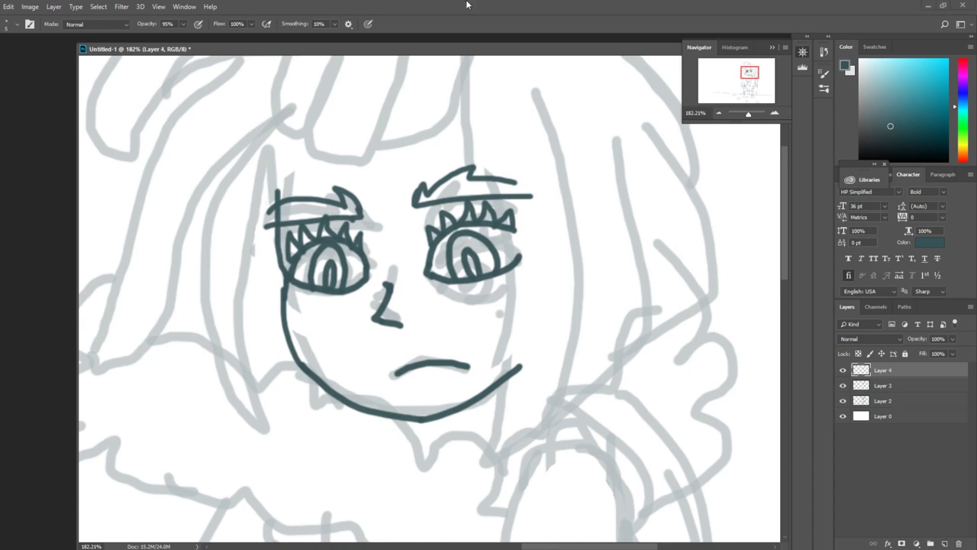
Step: Draw the face's left contour upward and the first bang curves
{"action": "mouse_move", "coordinate": [458, 229]}
{"action": "left_mouse_down"}
{"action": "mouse_move", "coordinate": [539, 313]}
{"action": "mouse_move", "coordinate": [560, 313]}
{"action": "left_mouse_up"}
{"action": "left_click_drag", "start_coordinate": [396, 218], "coordinate": [381, 301]}
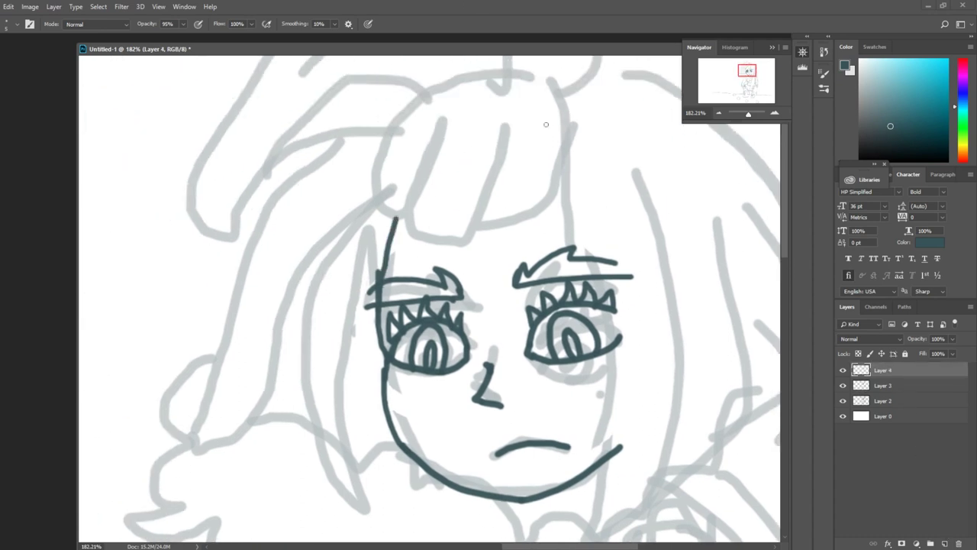
{"action": "mouse_move", "coordinate": [524, 74]}
{"action": "left_mouse_down"}
{"action": "mouse_move", "coordinate": [401, 180]}
{"action": "mouse_move", "coordinate": [397, 218]}
{"action": "left_mouse_up"}
{"action": "key", "text": "ctrl+z"}
{"action": "left_click_drag", "start_coordinate": [454, 145], "coordinate": [469, 230]}
{"action": "left_click_drag", "start_coordinate": [565, 84], "coordinate": [492, 221]}
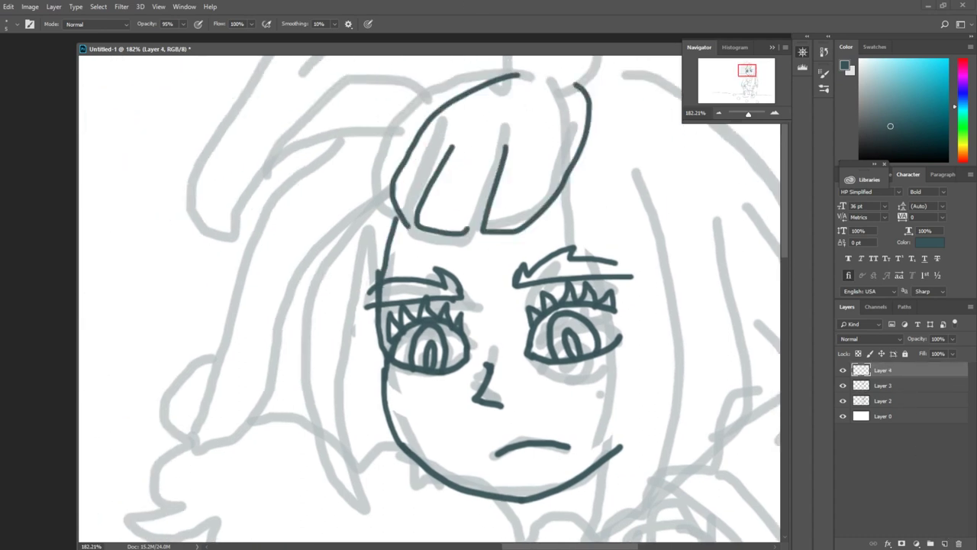
{"action": "key", "text": "ctrl+z"}
{"action": "key", "text": "ctrl+z"}
{"action": "key", "text": "ctrl+z"}
Step: Sweep long and short bang curves over the forehead, undoing misdrawn attempts
{"action": "scroll", "coordinate": [749, 70], "scroll_direction": "down", "scroll_amount": 5}
{"action": "scroll", "coordinate": [749, 70], "scroll_direction": "up", "scroll_amount": 4}
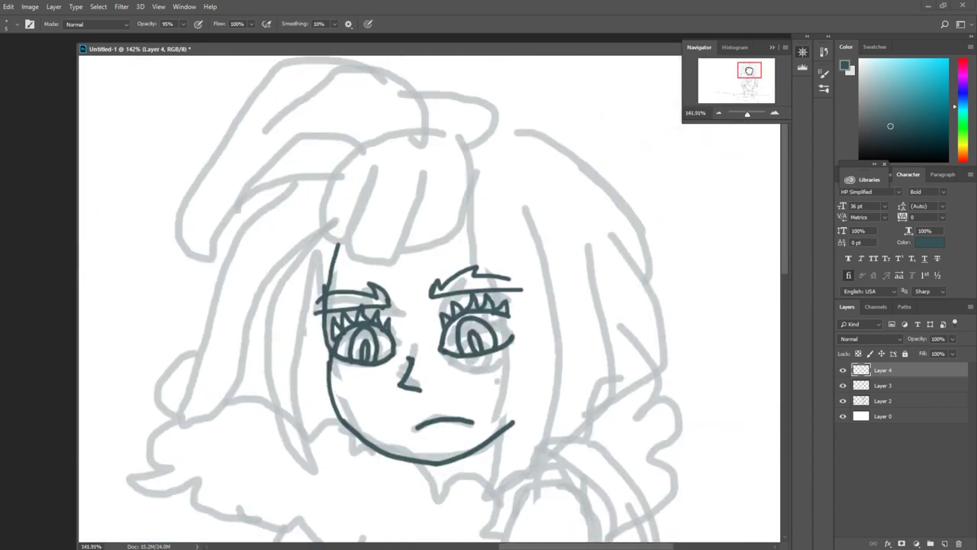
{"action": "left_click_drag", "start_coordinate": [440, 128], "coordinate": [350, 252]}
{"action": "mouse_move", "coordinate": [379, 187]}
{"action": "left_mouse_down"}
{"action": "mouse_move", "coordinate": [336, 212]}
{"action": "mouse_move", "coordinate": [351, 253]}
{"action": "left_mouse_up"}
{"action": "left_click_drag", "start_coordinate": [475, 148], "coordinate": [394, 255]}
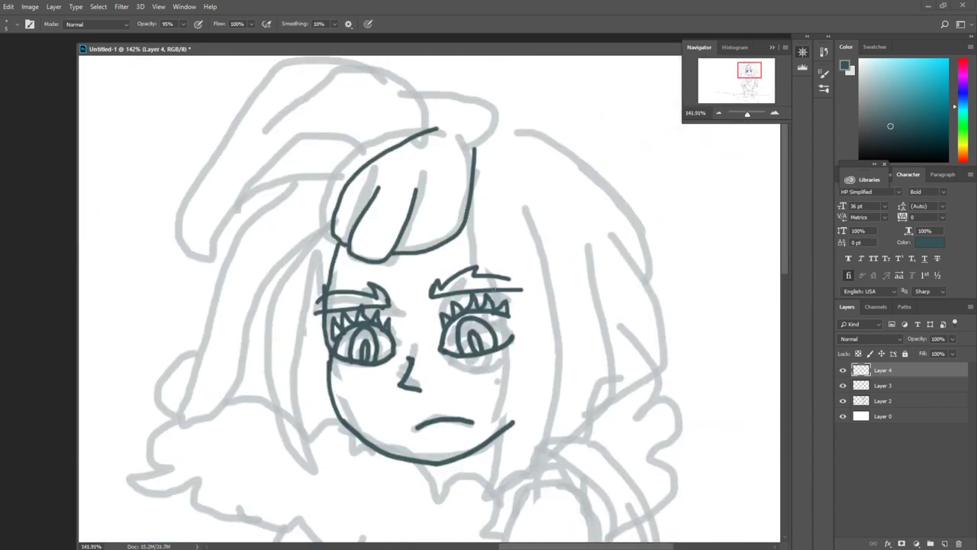
{"action": "key", "text": "ctrl+z"}
{"action": "key", "text": "ctrl+z"}
{"action": "key", "text": "ctrl+z"}
{"action": "key", "text": "ctrl+z"}
{"action": "mouse_move", "coordinate": [322, 227]}
{"action": "left_mouse_down"}
{"action": "mouse_move", "coordinate": [458, 137]}
{"action": "mouse_move", "coordinate": [325, 207]}
{"action": "mouse_move", "coordinate": [452, 134]}
{"action": "left_mouse_up"}
{"action": "key", "text": "ctrl+z"}
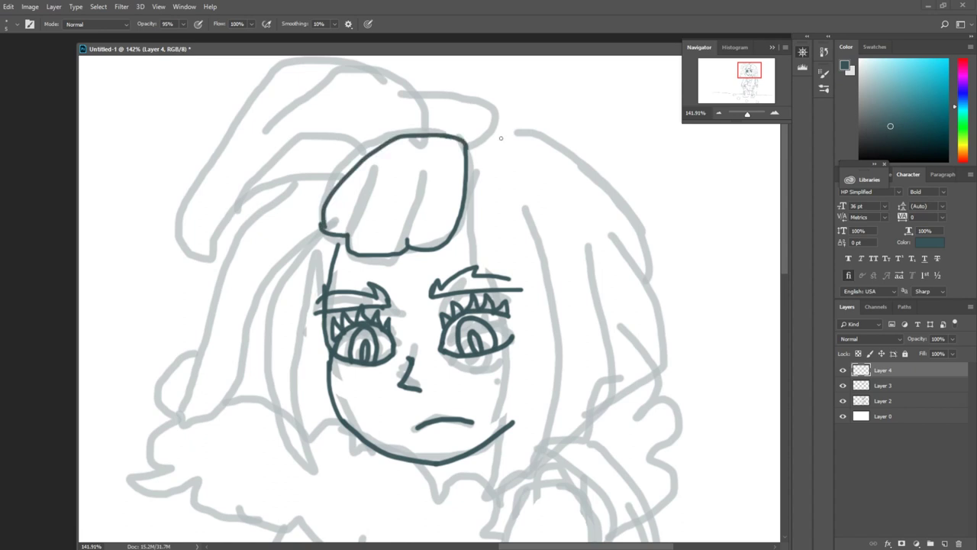
{"action": "key", "text": "ctrl+z"}
{"action": "key", "text": "ctrl+z"}
Step: Redraw the diagonal bang stroke and inner strand, then flip the canvas back horizontally
{"action": "left_click_drag", "start_coordinate": [345, 231], "coordinate": [411, 174]}
{"action": "left_click_drag", "start_coordinate": [347, 234], "coordinate": [382, 187]}
{"action": "left_click", "coordinate": [76, 6]}
{"action": "mouse_move", "coordinate": [29, 6]}
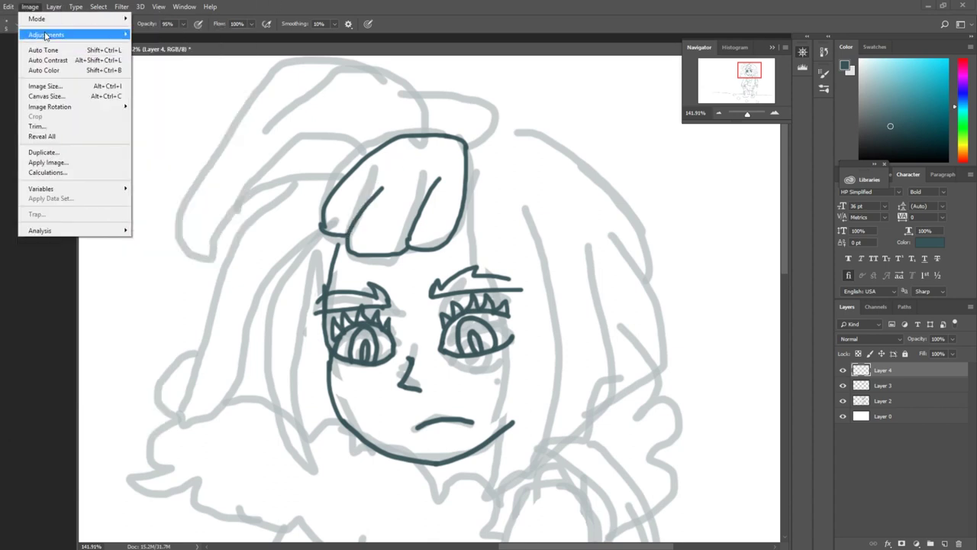
{"action": "mouse_move", "coordinate": [80, 6]}
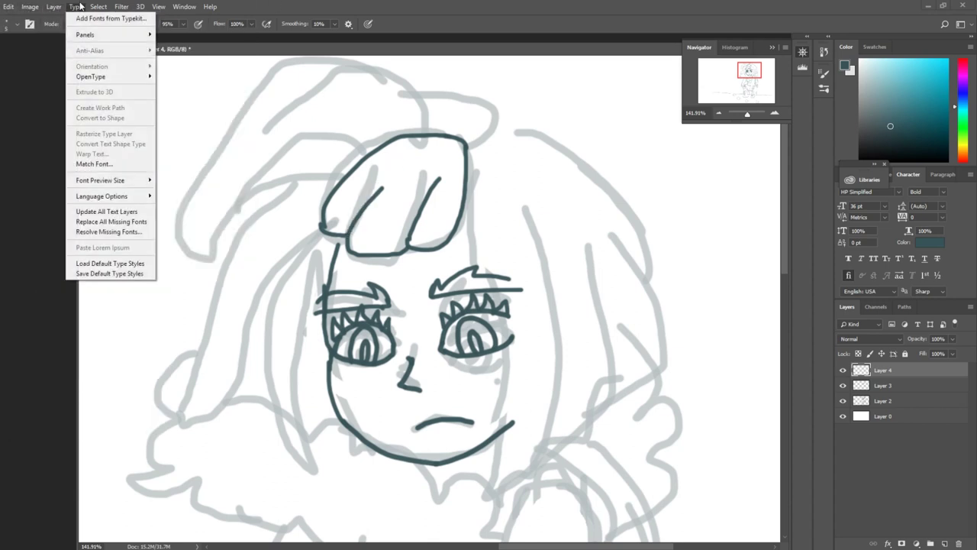
{"action": "mouse_move", "coordinate": [76, 107]}
{"action": "left_click", "coordinate": [168, 153]}
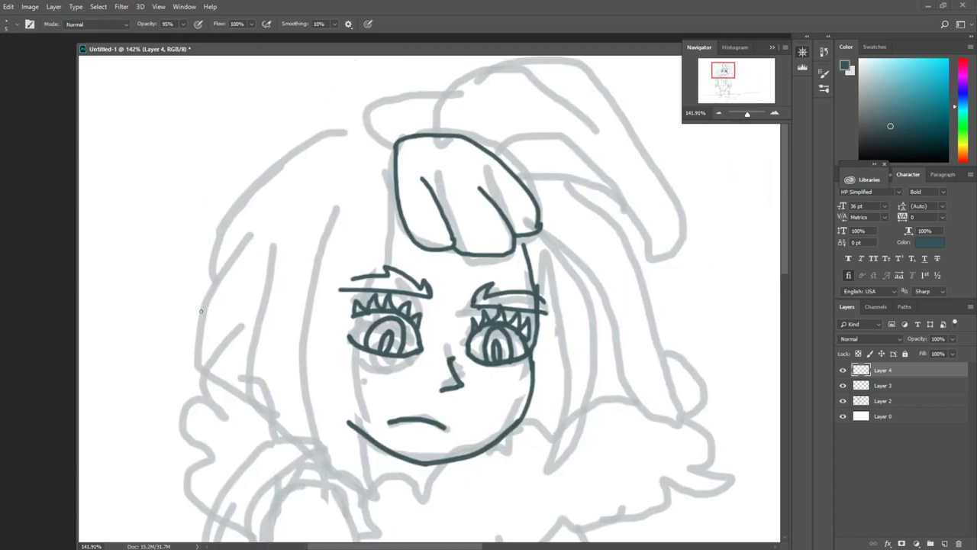
Step: Ink the hair strands down the left side of the face, undoing trial strokes
{"action": "mouse_move", "coordinate": [392, 158]}
{"action": "left_mouse_down"}
{"action": "mouse_move", "coordinate": [347, 374]}
{"action": "mouse_move", "coordinate": [345, 441]}
{"action": "left_mouse_up"}
{"action": "left_click_drag", "start_coordinate": [372, 177], "coordinate": [343, 463]}
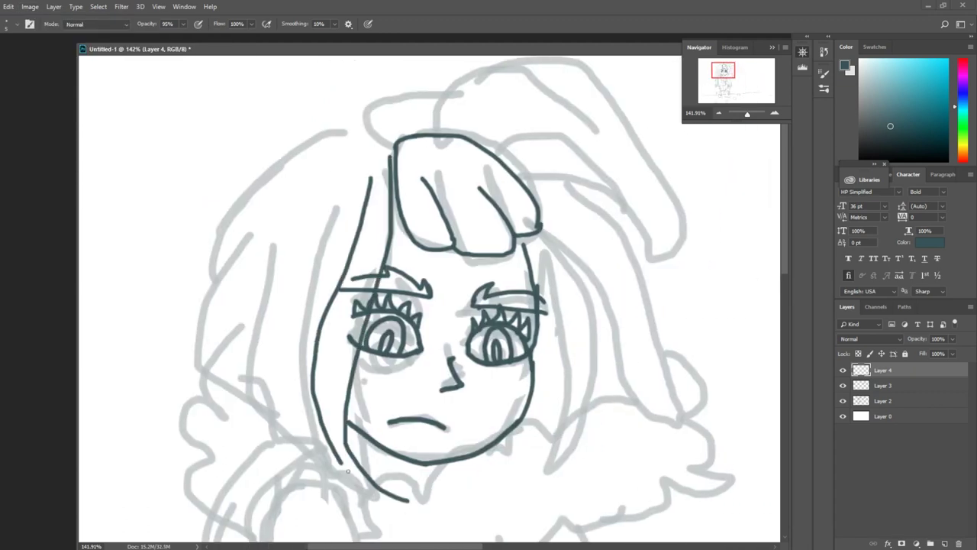
{"action": "key", "text": "ctrl+z"}
{"action": "key", "text": "ctrl+z"}
{"action": "mouse_move", "coordinate": [394, 523]}
{"action": "left_mouse_down"}
{"action": "mouse_move", "coordinate": [377, 496]}
{"action": "mouse_move", "coordinate": [281, 414]}
{"action": "mouse_move", "coordinate": [295, 206]}
{"action": "left_mouse_up"}
{"action": "key", "text": "ctrl+z"}
{"action": "left_click_drag", "start_coordinate": [368, 175], "coordinate": [271, 378]}
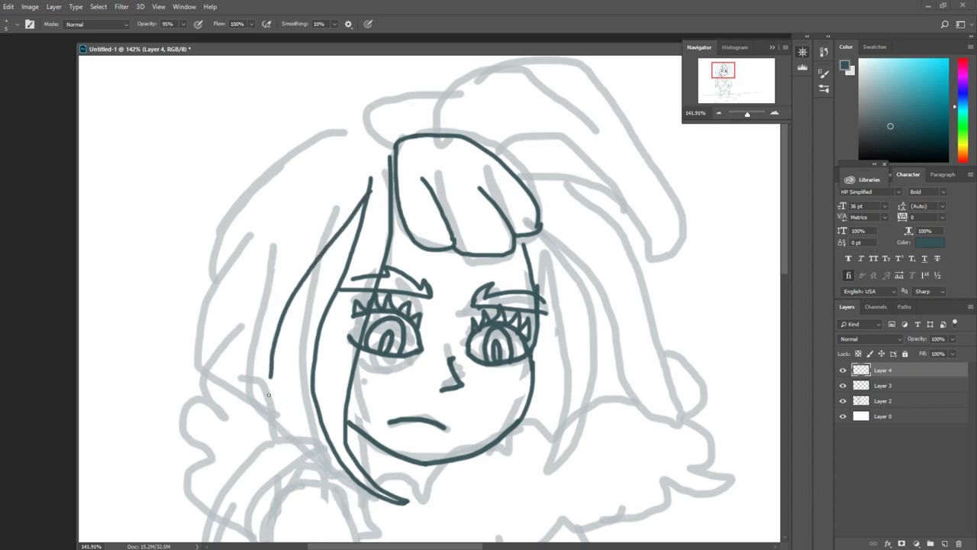
{"action": "key", "text": "ctrl+z"}
{"action": "mouse_move", "coordinate": [370, 194]}
{"action": "left_mouse_down"}
{"action": "mouse_move", "coordinate": [245, 405]}
{"action": "mouse_move", "coordinate": [405, 506]}
{"action": "mouse_move", "coordinate": [413, 535]}
{"action": "left_mouse_up"}
{"action": "key", "text": "ctrl+z"}
{"action": "key", "text": "ctrl+z"}
{"action": "left_click_drag", "start_coordinate": [347, 176], "coordinate": [269, 342]}
{"action": "left_click_drag", "start_coordinate": [268, 369], "coordinate": [329, 308]}
Step: Draw the inner left strand, the outer left hair outline and a flat arc over the bun
{"action": "left_click_drag", "start_coordinate": [396, 133], "coordinate": [461, 445]}
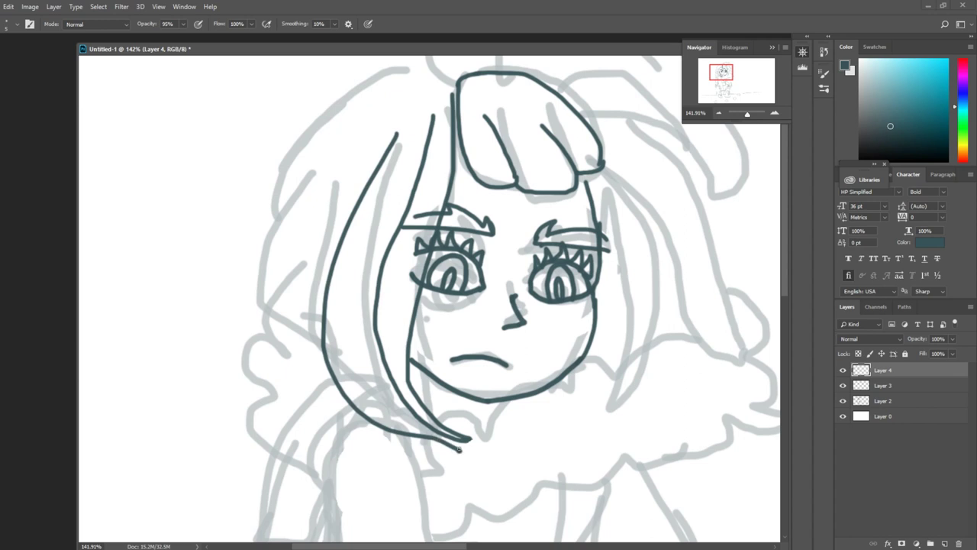
{"action": "key", "text": "ctrl+z"}
{"action": "mouse_move", "coordinate": [330, 381]}
{"action": "left_mouse_down"}
{"action": "mouse_move", "coordinate": [263, 252]}
{"action": "mouse_move", "coordinate": [333, 158]}
{"action": "left_mouse_up"}
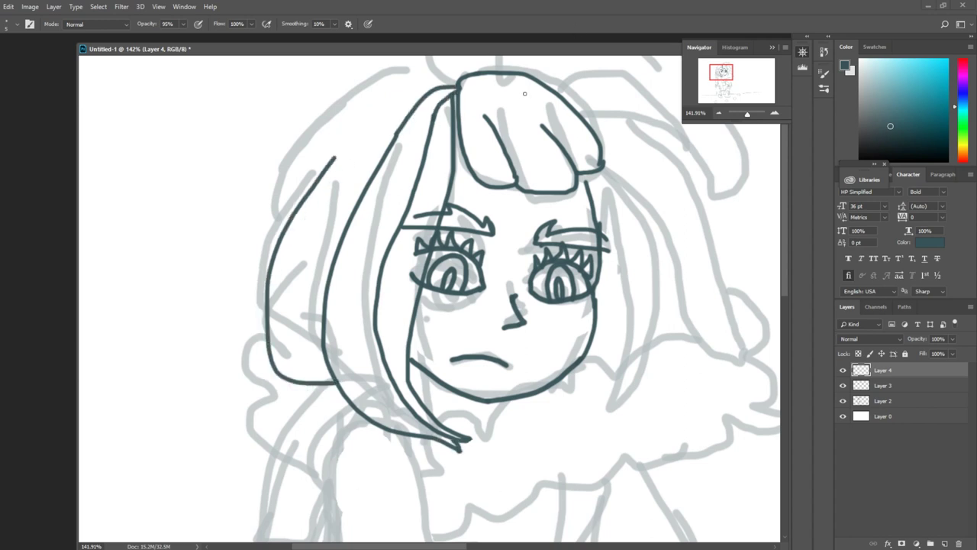
{"action": "key", "text": "ctrl+z"}
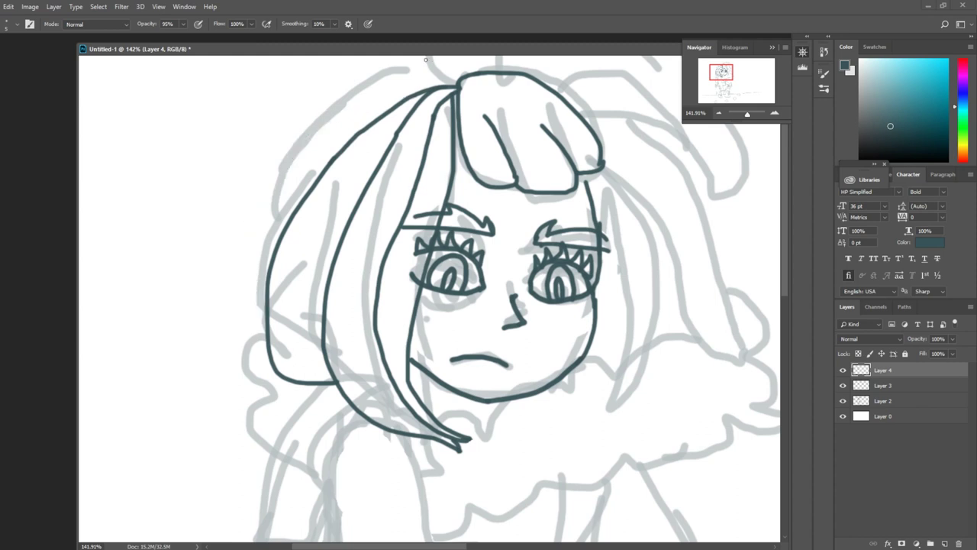
{"action": "mouse_move", "coordinate": [430, 58]}
{"action": "left_mouse_down"}
{"action": "mouse_move", "coordinate": [256, 236]}
{"action": "mouse_move", "coordinate": [203, 275]}
{"action": "mouse_move", "coordinate": [85, 329]}
{"action": "left_mouse_up"}
{"action": "left_click_drag", "start_coordinate": [330, 165], "coordinate": [486, 104]}
{"action": "key", "text": "ctrl+z"}
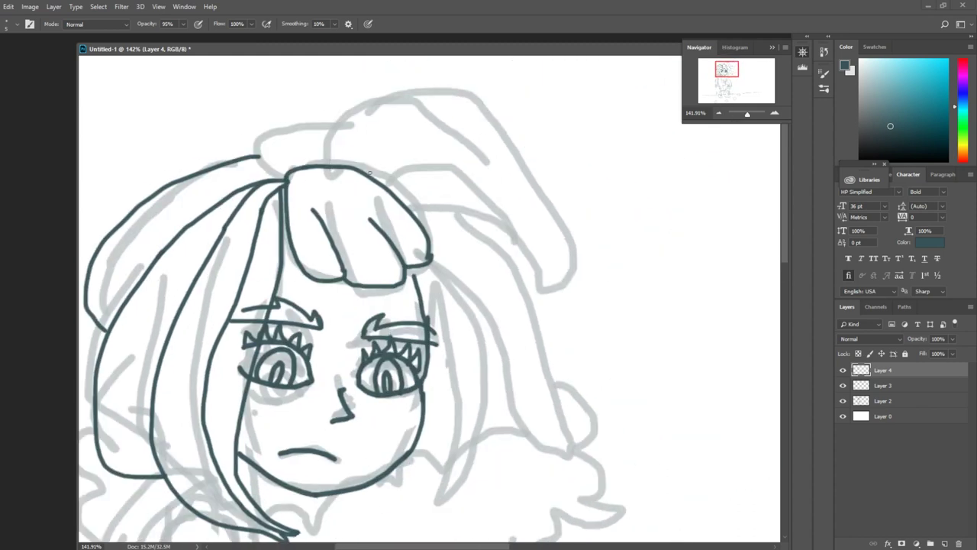
{"action": "mouse_move", "coordinate": [327, 164]}
{"action": "left_mouse_down"}
{"action": "mouse_move", "coordinate": [412, 136]}
{"action": "mouse_move", "coordinate": [432, 141]}
{"action": "left_mouse_up"}
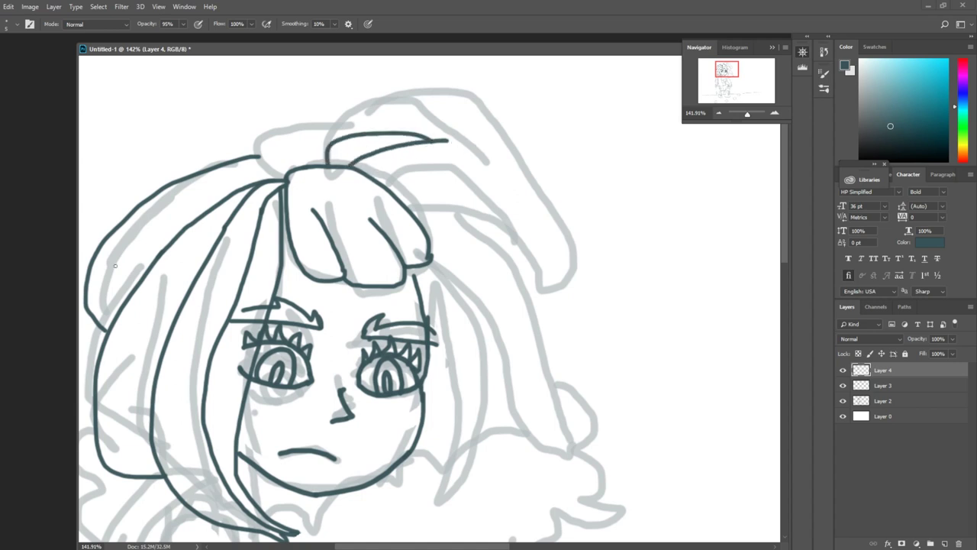
Step: Ink the long curved hair strands down the right side of the face
{"action": "key", "text": "e"}
{"action": "key", "text": "b"}
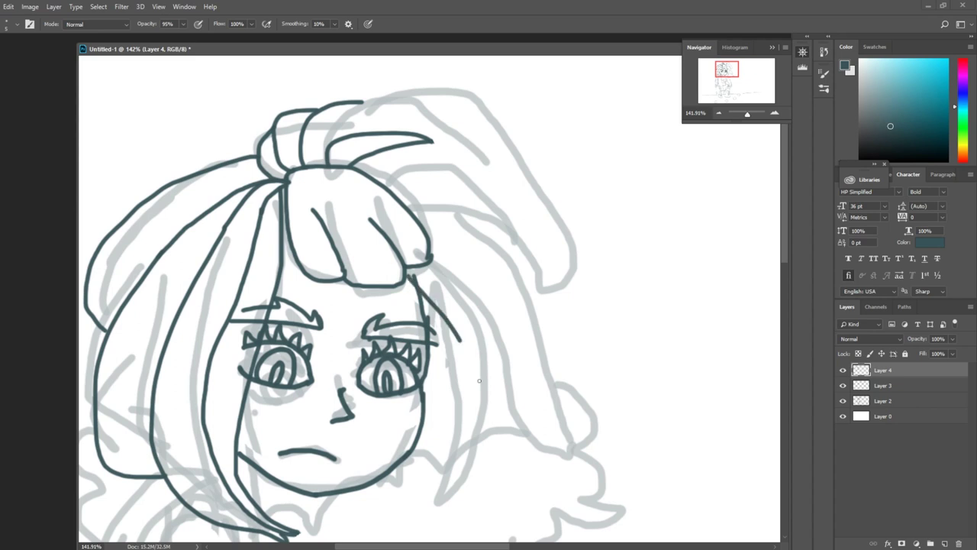
{"action": "left_click_drag", "start_coordinate": [461, 341], "coordinate": [487, 498]}
{"action": "left_click_drag", "start_coordinate": [489, 498], "coordinate": [519, 383]}
{"action": "left_click_drag", "start_coordinate": [452, 289], "coordinate": [571, 445]}
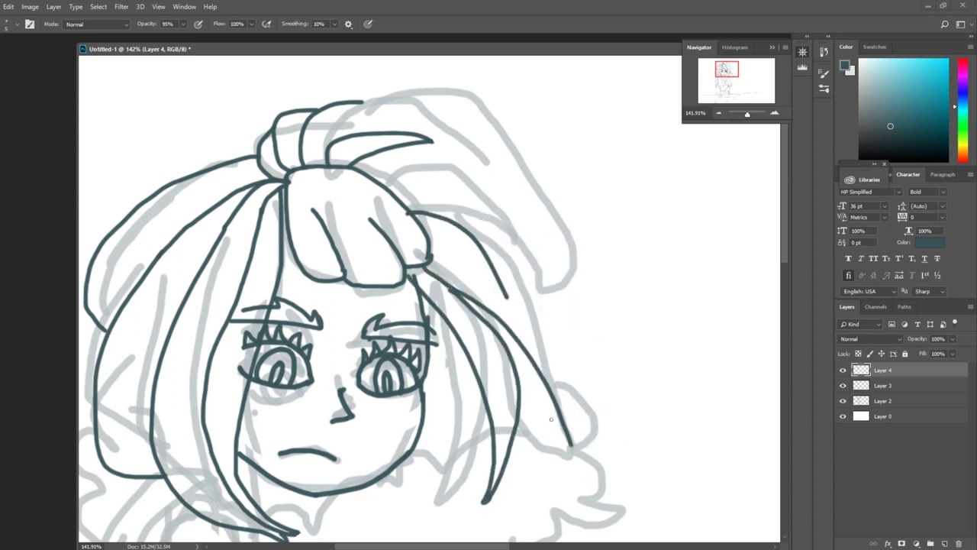
{"action": "key", "text": "z"}
{"action": "left_click_drag", "start_coordinate": [580, 432], "coordinate": [602, 433]}
{"action": "key", "text": "b"}
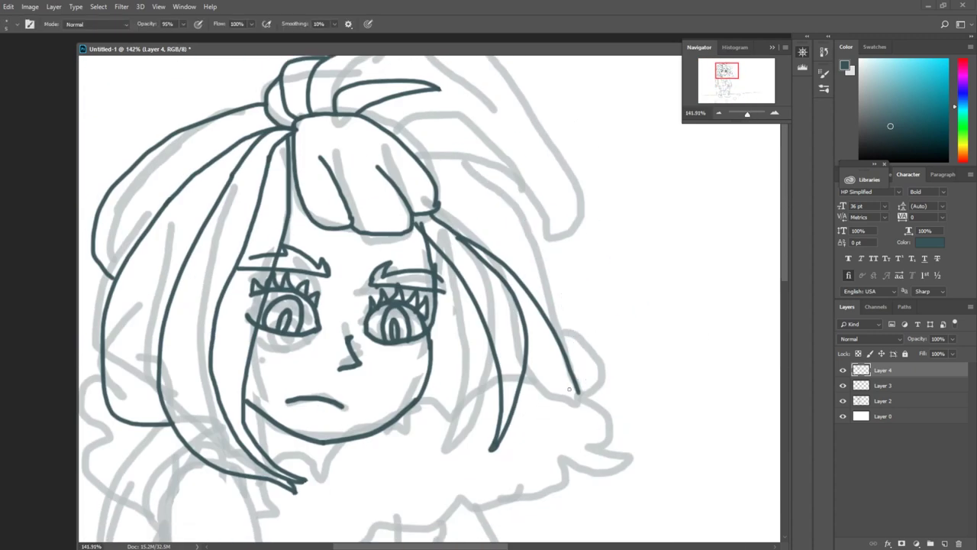
{"action": "left_click_drag", "start_coordinate": [420, 160], "coordinate": [580, 394]}
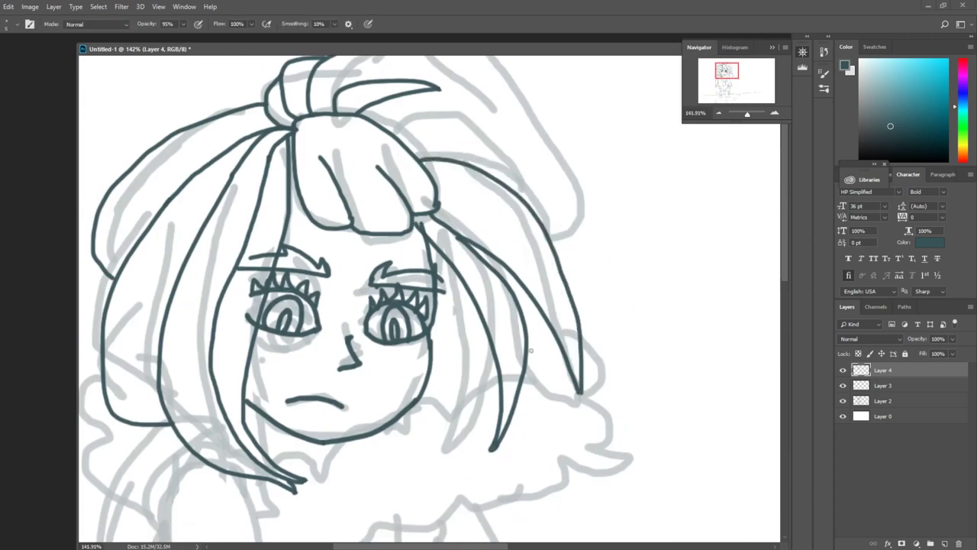
Step: Outline the ribbon on top of the head, undoing the stray top arc
{"action": "left_click_drag", "start_coordinate": [534, 252], "coordinate": [586, 267]}
{"action": "left_click_drag", "start_coordinate": [584, 120], "coordinate": [666, 267]}
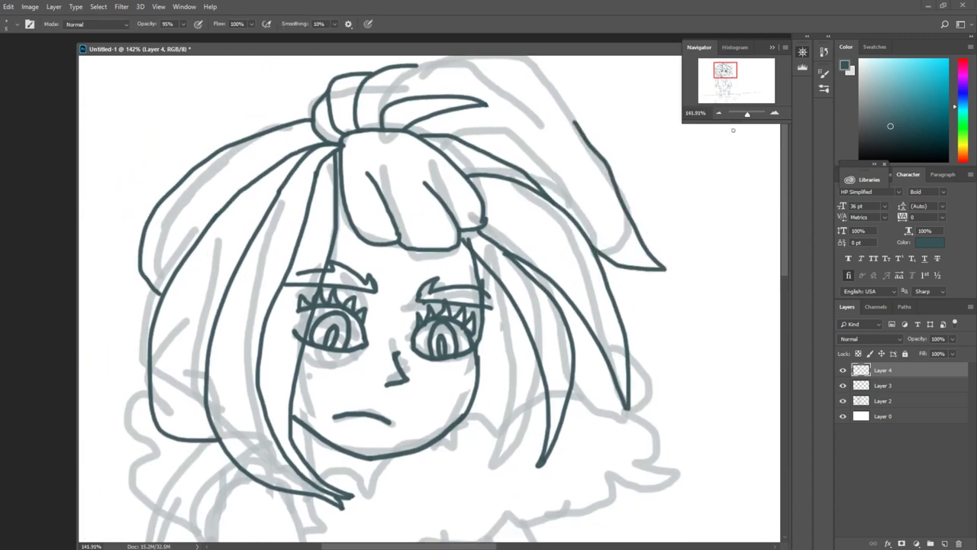
{"action": "left_click_drag", "start_coordinate": [428, 100], "coordinate": [449, 220]}
{"action": "left_click_drag", "start_coordinate": [458, 229], "coordinate": [607, 183]}
{"action": "key", "text": "ctrl+z"}
{"action": "left_click_drag", "start_coordinate": [420, 218], "coordinate": [545, 170]}
{"action": "key", "text": "z"}
{"action": "key", "text": "ctrl+z"}
{"action": "key", "text": "b"}
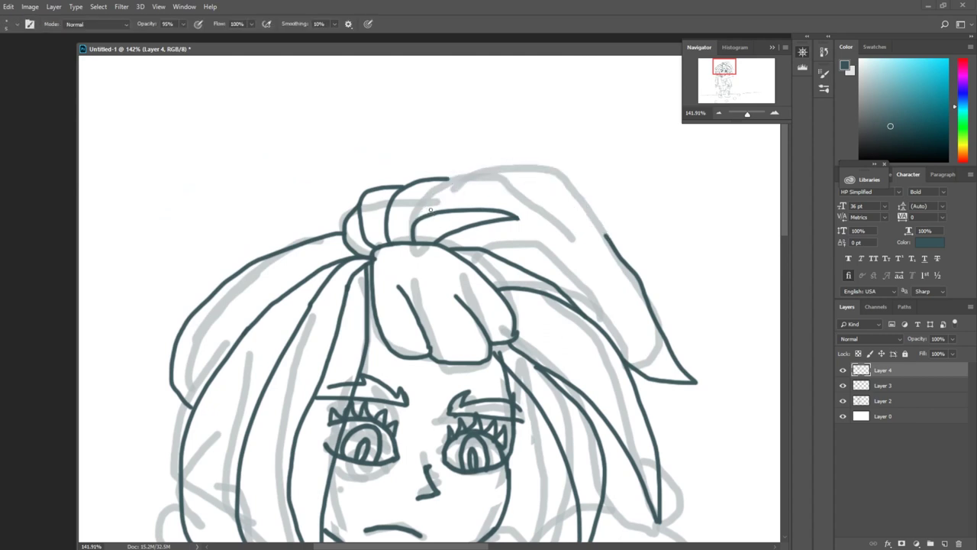
Step: Add a new layer for the body and outline the fur collar
{"action": "left_click_drag", "start_coordinate": [733, 89], "coordinate": [740, 85]}
{"action": "left_click", "coordinate": [931, 544], "text": "ctrl"}
{"action": "left_click_drag", "start_coordinate": [488, 341], "coordinate": [444, 481]}
Step: Outline the coat and body below the collar, then the curl of hair on the right
{"action": "left_click_drag", "start_coordinate": [745, 65], "coordinate": [750, 83]}
{"action": "mouse_move", "coordinate": [498, 114]}
{"action": "left_mouse_down"}
{"action": "mouse_move", "coordinate": [529, 114]}
{"action": "mouse_move", "coordinate": [501, 451]}
{"action": "left_mouse_up"}
{"action": "left_click_drag", "start_coordinate": [745, 77], "coordinate": [745, 68]}
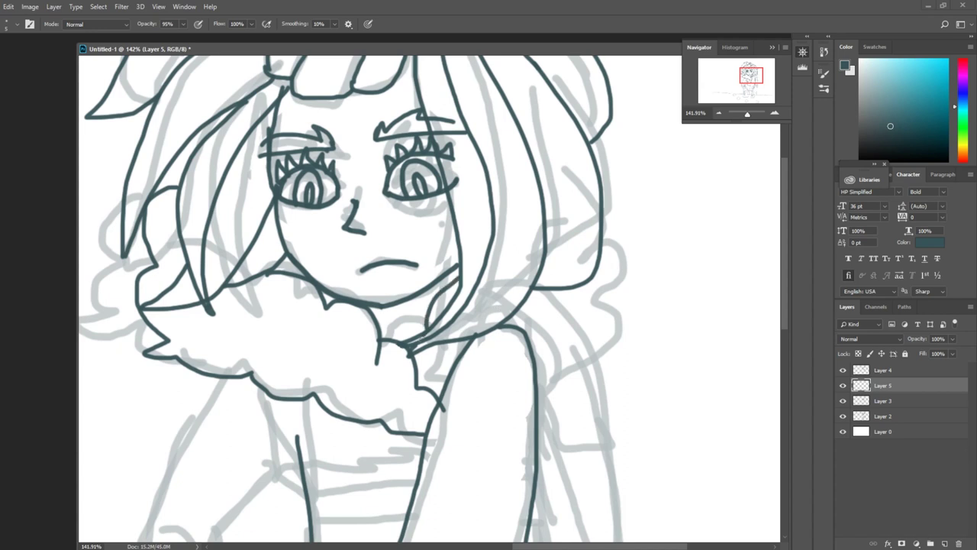
{"action": "left_click_drag", "start_coordinate": [629, 312], "coordinate": [603, 161]}
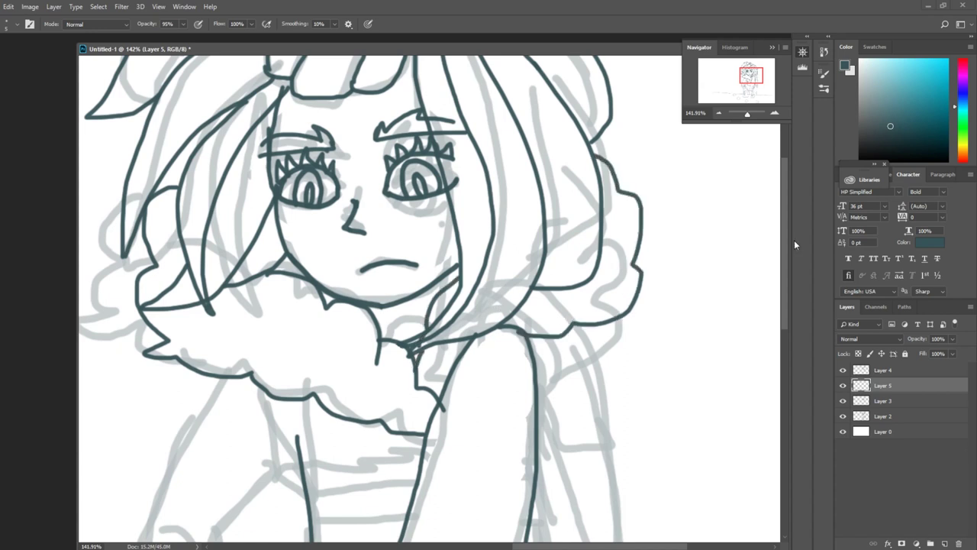
{"action": "left_click_drag", "start_coordinate": [750, 76], "coordinate": [760, 75]}
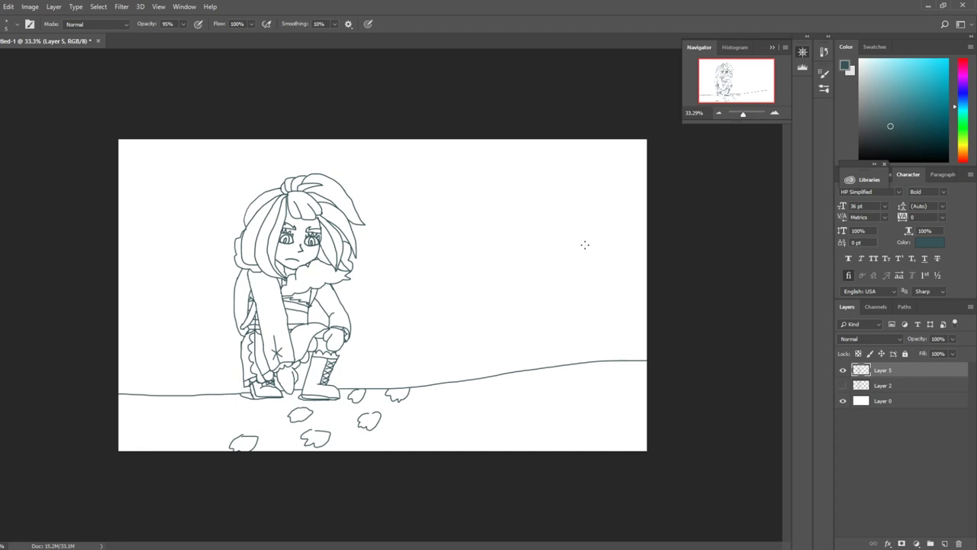
{"action": "scroll", "coordinate": [229, 378], "scroll_direction": "up", "scroll_amount": 3}
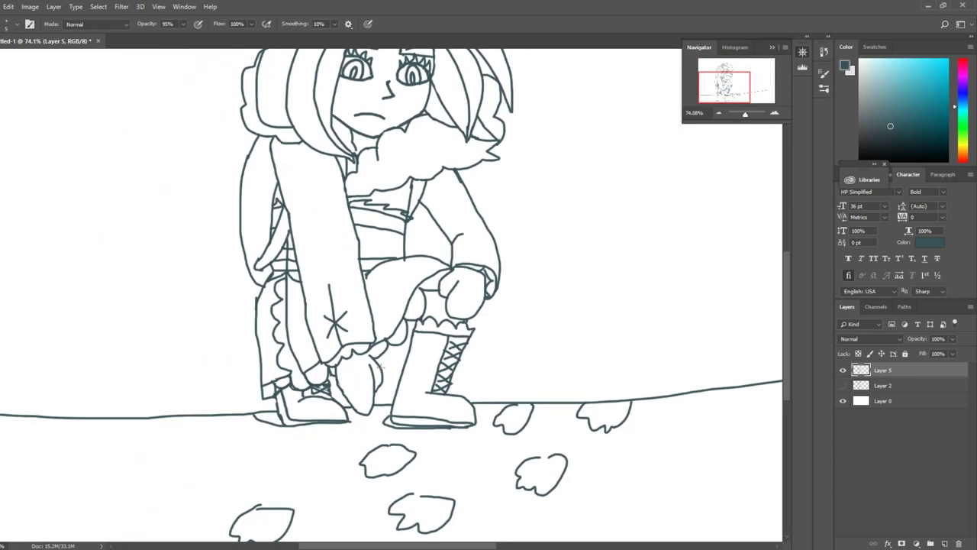
Step: Delete the sketch layer and add a new empty layer
{"action": "key", "text": "e"}
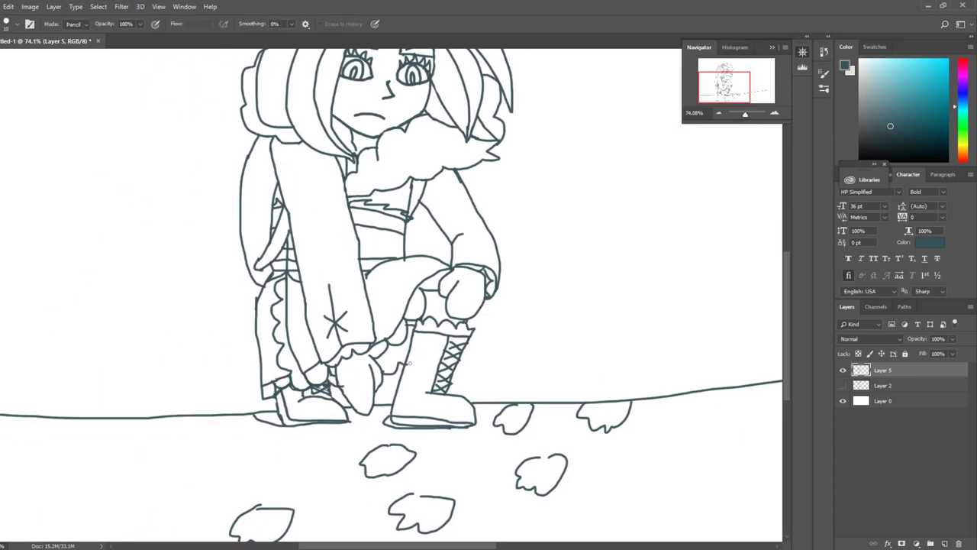
{"action": "scroll", "coordinate": [498, 342], "scroll_direction": "up", "scroll_amount": 3}
{"action": "key", "text": "b"}
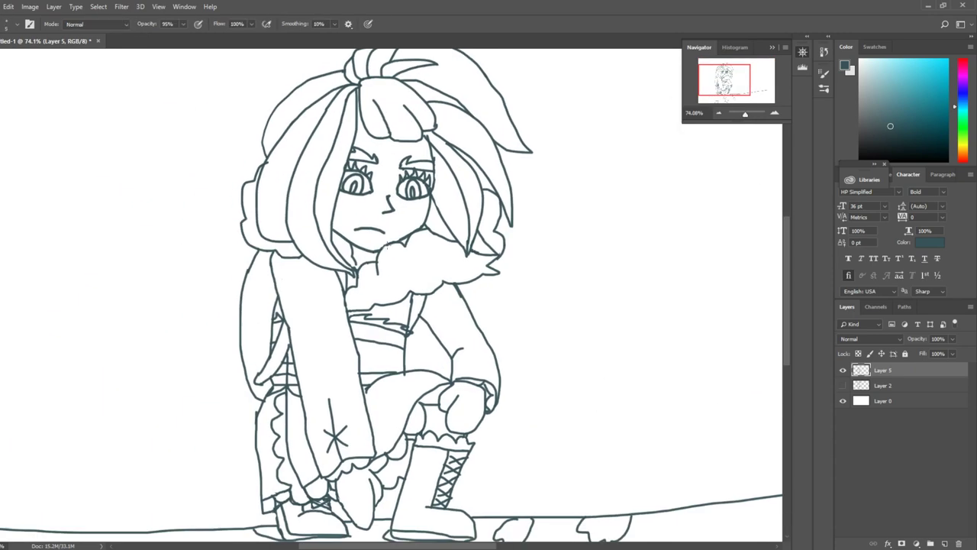
{"action": "left_click_drag", "start_coordinate": [883, 385], "coordinate": [959, 544]}
{"action": "left_click", "coordinate": [945, 543]}
Step: Fill the background layer grey with the Paint Bucket
{"action": "left_click", "coordinate": [885, 400]}
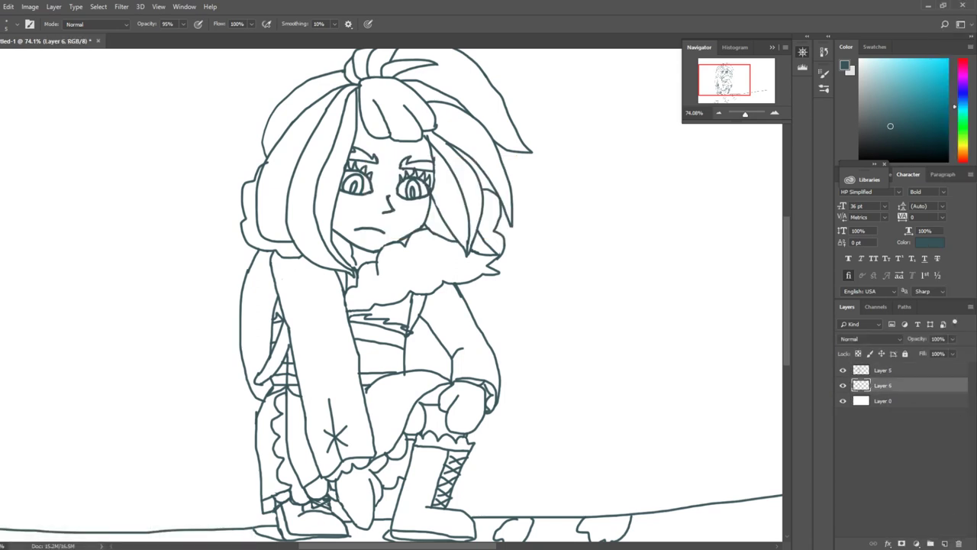
{"action": "left_click", "coordinate": [859, 112]}
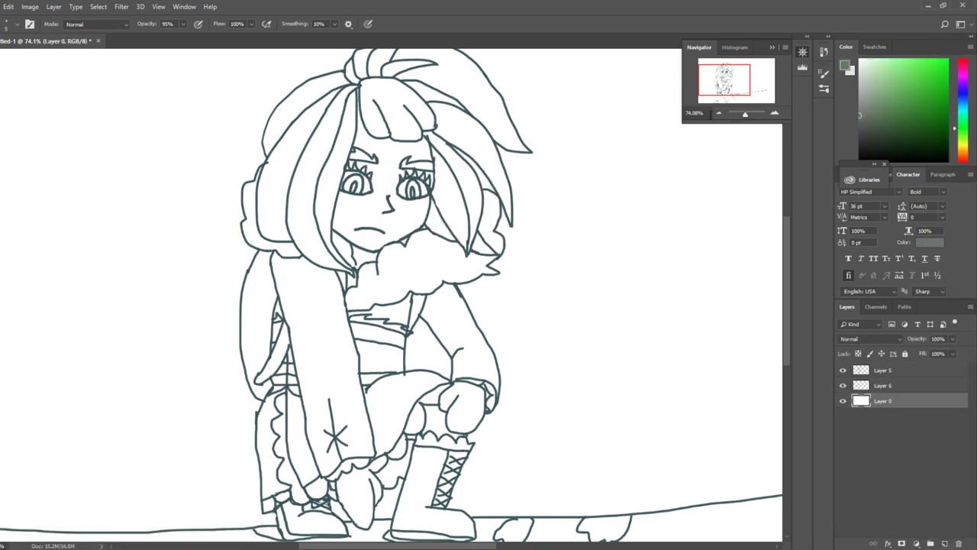
{"action": "left_click", "coordinate": [31, 218]}
{"action": "left_click", "coordinate": [382, 305]}
{"action": "left_click_drag", "start_coordinate": [745, 113], "coordinate": [746, 115]}
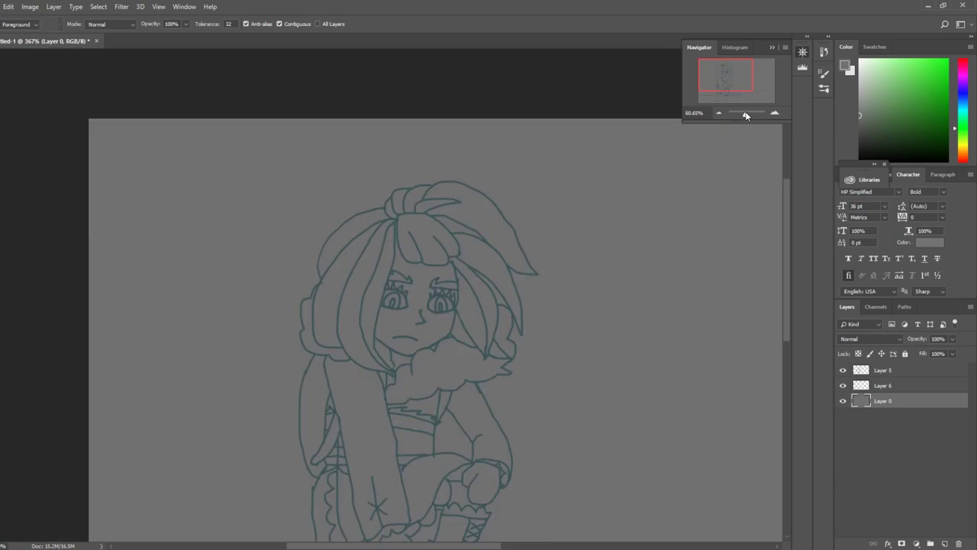
Step: Magic Wand the hair areas on the outline layer and smooth the selection
{"action": "key", "text": "w"}
{"action": "left_click", "coordinate": [883, 369]}
{"action": "left_click", "coordinate": [324, 276]}
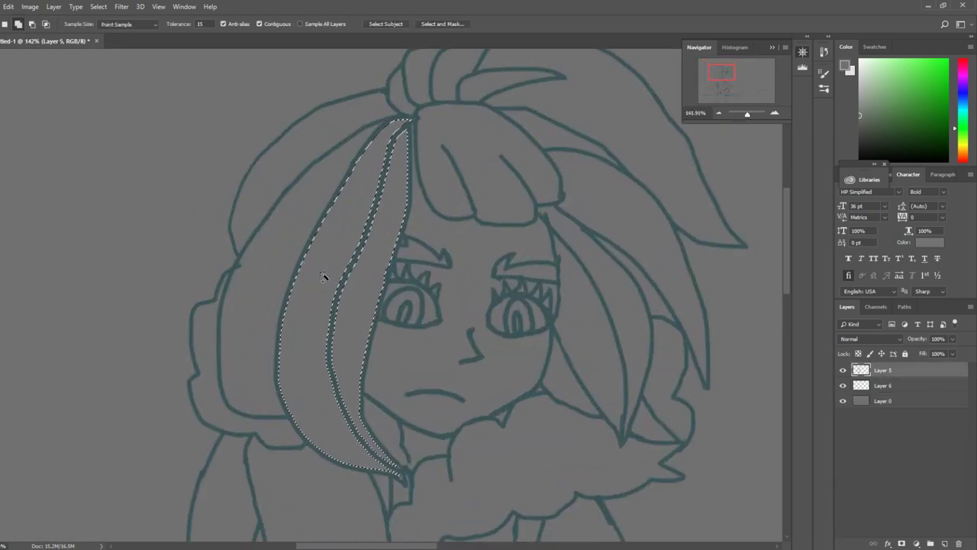
{"action": "left_click", "coordinate": [255, 279], "text": "shift"}
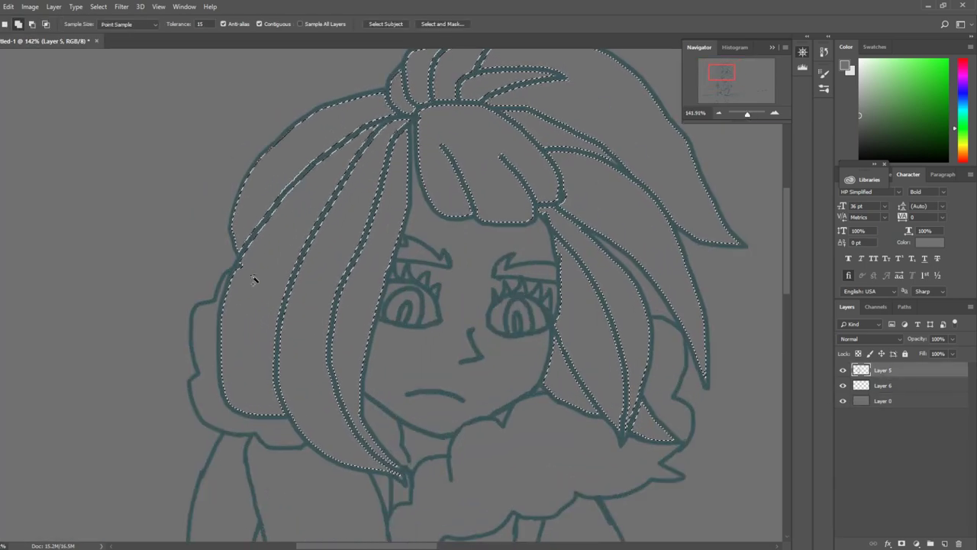
{"action": "scroll", "coordinate": [255, 279], "scroll_direction": "up", "scroll_amount": 2}
{"action": "left_click", "coordinate": [99, 6]}
{"action": "mouse_move", "coordinate": [152, 156]}
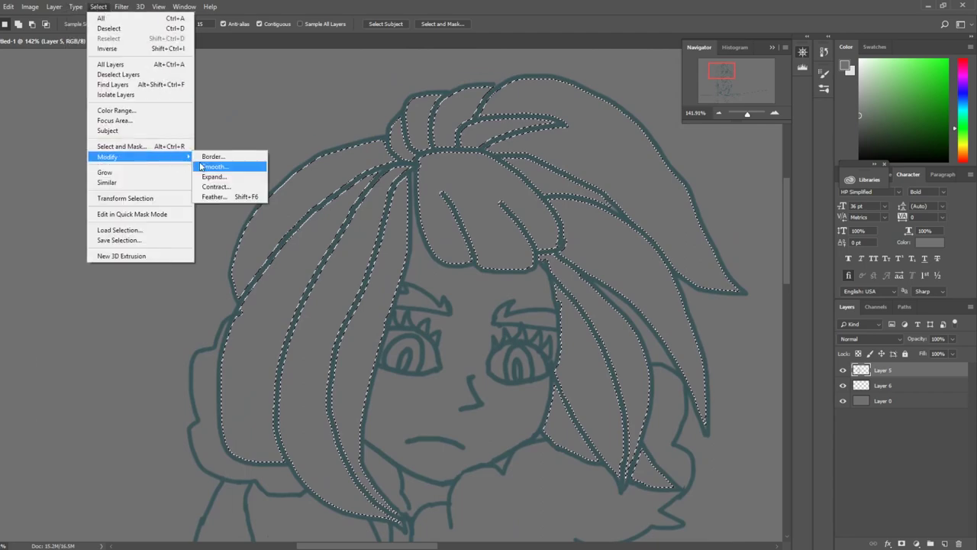
{"action": "left_click", "coordinate": [206, 166]}
{"action": "scroll", "coordinate": [458, 305], "scroll_direction": "down", "scroll_amount": 2}
{"action": "left_click", "coordinate": [519, 179]}
Step: Keep Layer 5 instead of deleting it and make Layer 6 active
{"action": "left_click", "coordinate": [958, 543]}
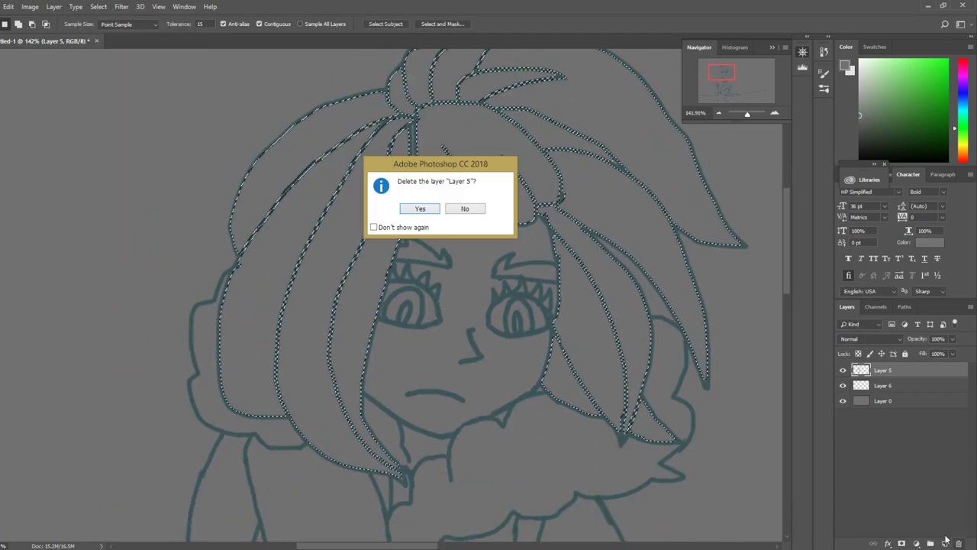
{"action": "left_click", "coordinate": [465, 209]}
{"action": "left_click", "coordinate": [883, 385]}
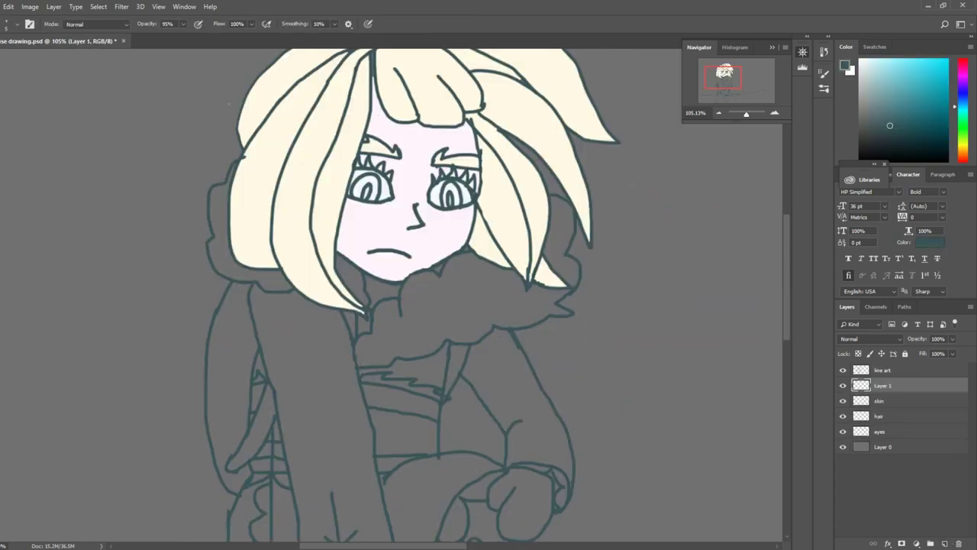
Step: On the line art layer, select the fur around the hood and collar, adding the hood-top gap
{"action": "key", "text": "w"}
{"action": "key", "text": "alt+bracketright"}
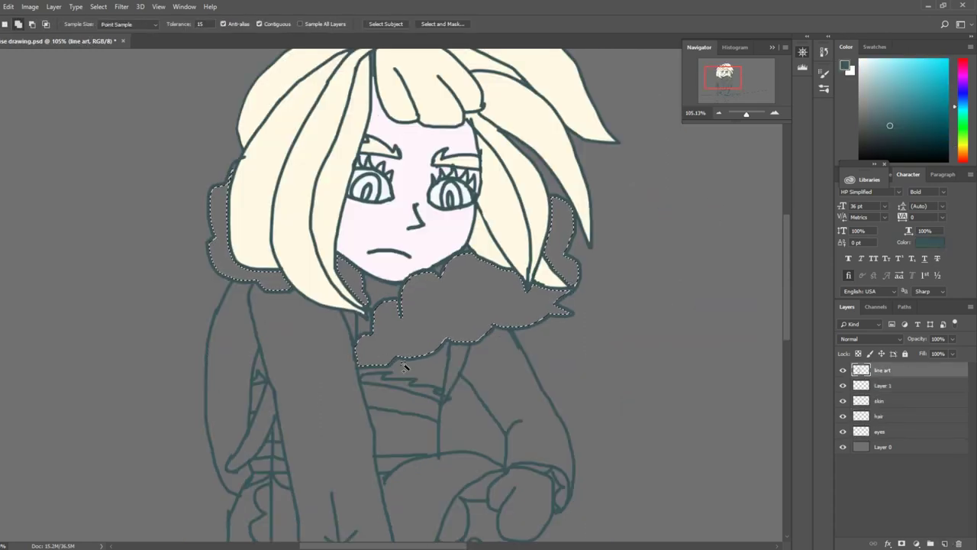
{"action": "left_click", "coordinate": [262, 186]}
{"action": "left_click_drag", "start_coordinate": [746, 113], "coordinate": [749, 116]}
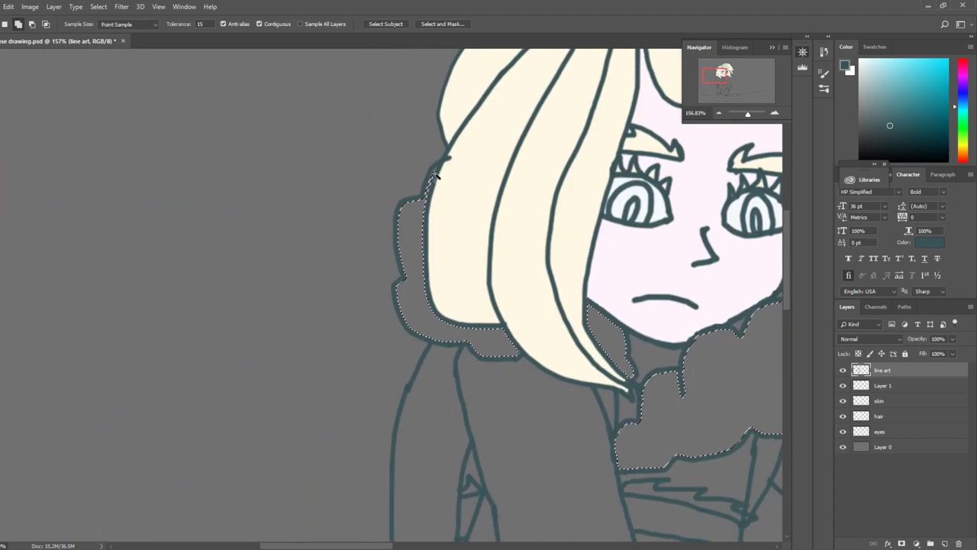
{"action": "scroll", "coordinate": [460, 211], "scroll_direction": "up", "scroll_amount": 5}
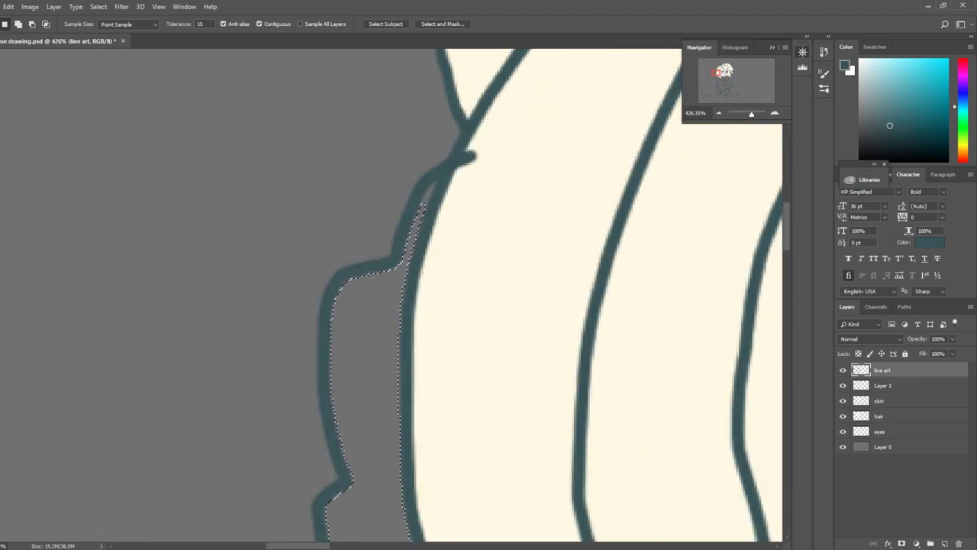
{"action": "key", "text": "l"}
{"action": "left_click_drag", "start_coordinate": [414, 210], "coordinate": [436, 183]}
{"action": "left_click_drag", "start_coordinate": [752, 113], "coordinate": [746, 113]}
{"action": "left_click", "coordinate": [721, 90]}
Step: Add the left leg and knee ruffles, plus the shin and knee gaps, to the selection
{"action": "key", "text": "w"}
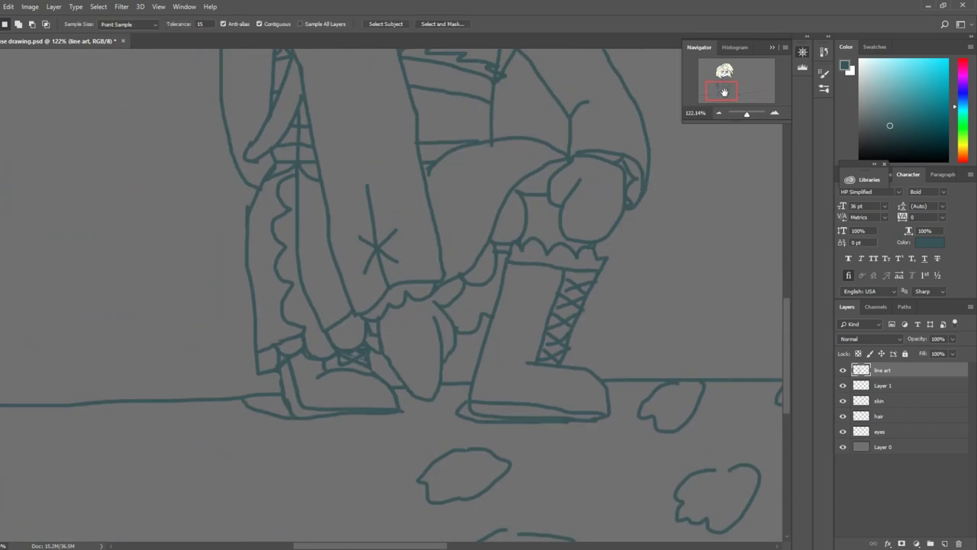
{"action": "left_click", "coordinate": [297, 252]}
{"action": "left_click", "coordinate": [522, 243], "text": "shift"}
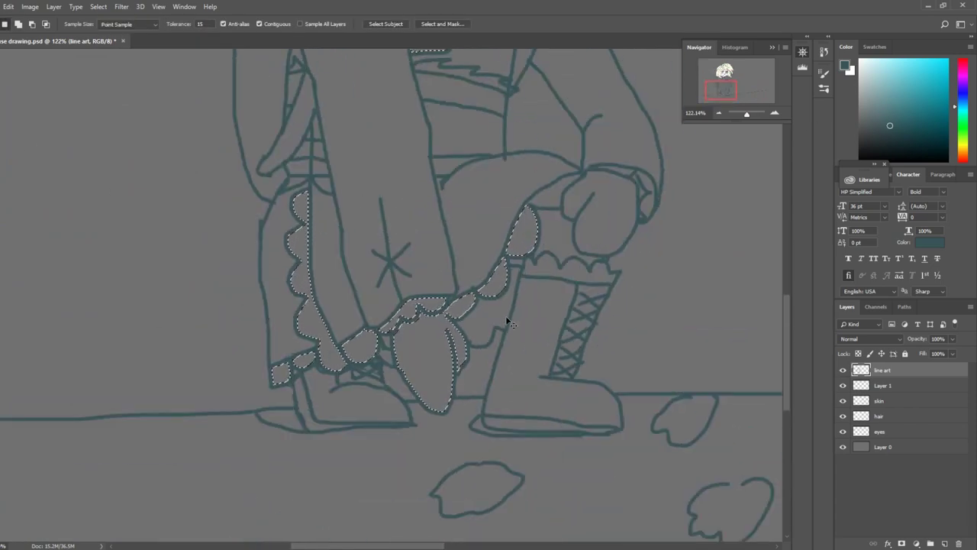
{"action": "key", "text": "l"}
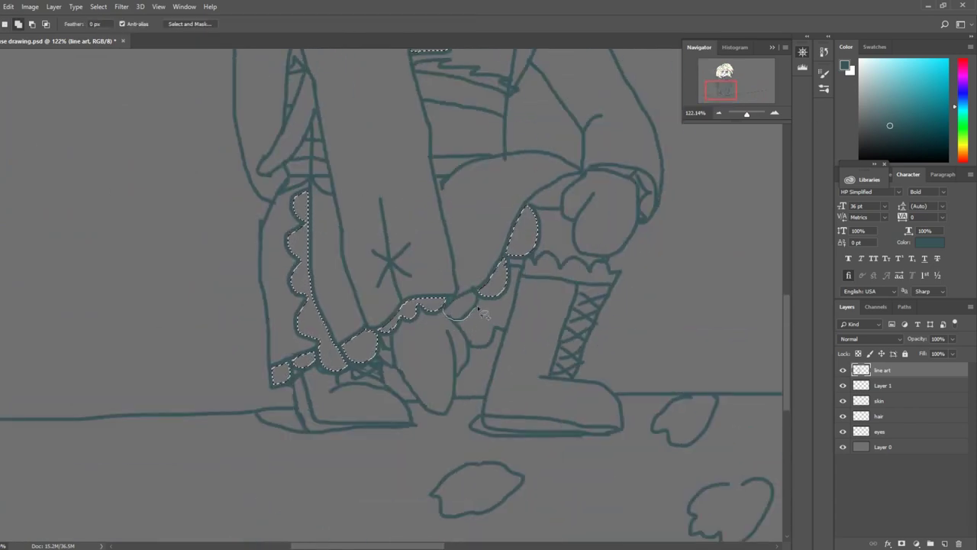
{"action": "left_click_drag", "start_coordinate": [480, 308], "coordinate": [447, 316]}
{"action": "key", "text": "w"}
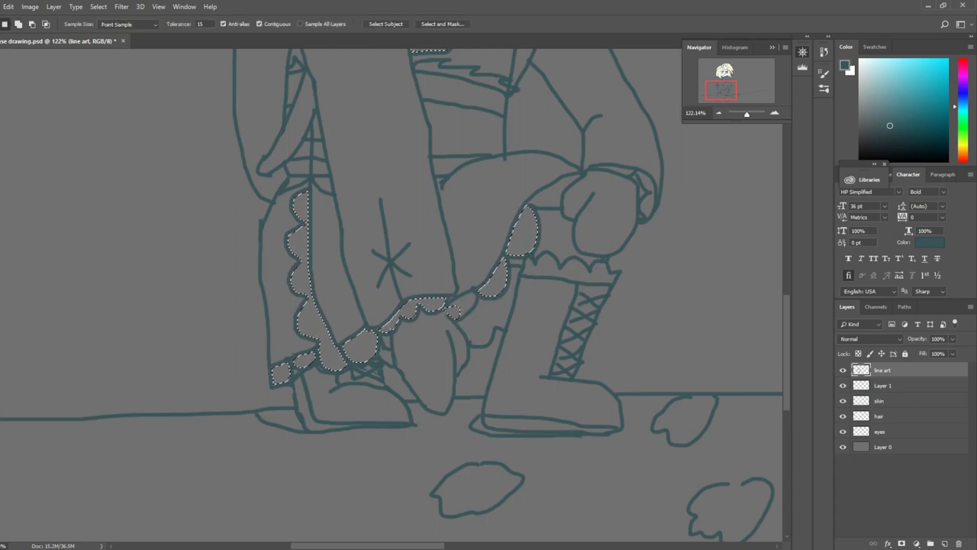
{"action": "scroll", "coordinate": [451, 311], "scroll_direction": "up", "scroll_amount": 3}
{"action": "key", "text": "l"}
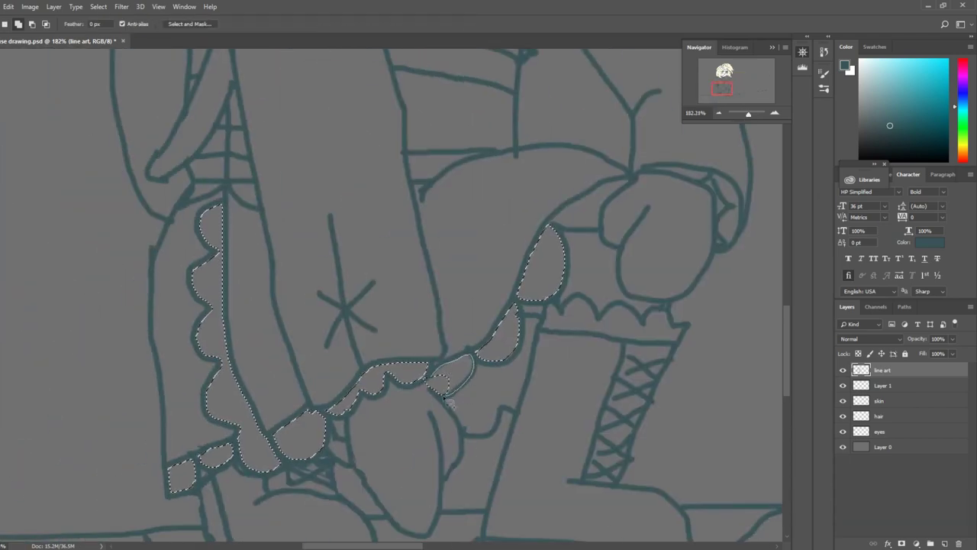
{"action": "left_click_drag", "start_coordinate": [449, 402], "coordinate": [437, 382]}
Step: Add the sock, boot-top and remaining ruffle pieces to the selection
{"action": "key", "text": "w"}
{"action": "left_click", "coordinate": [576, 210], "text": "shift"}
{"action": "left_click", "coordinate": [729, 194], "text": "shift"}
{"action": "left_click", "coordinate": [683, 172], "text": "shift"}
{"action": "left_click", "coordinate": [726, 229], "text": "shift"}
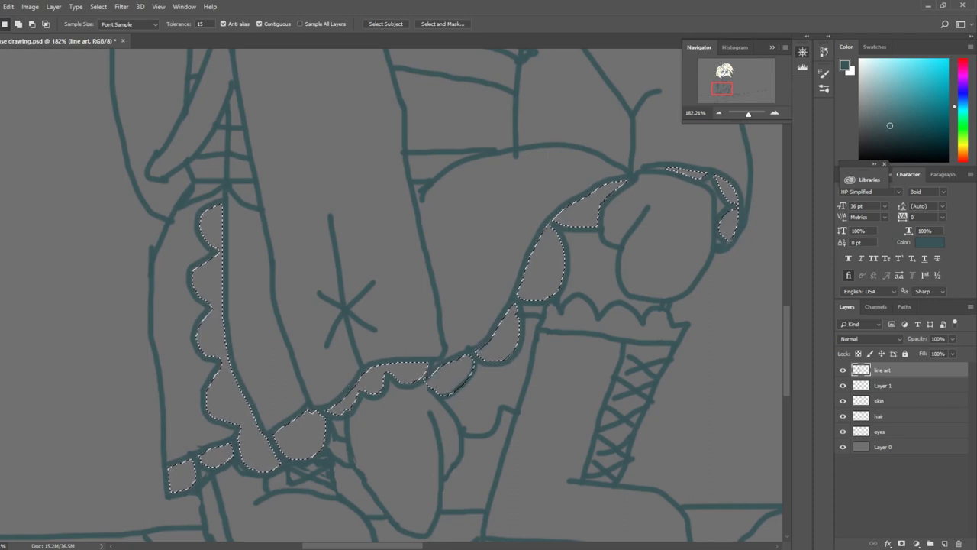
{"action": "key", "text": "l"}
{"action": "key", "text": "w"}
{"action": "scroll", "coordinate": [522, 237], "scroll_direction": "down", "scroll_amount": 3}
{"action": "scroll", "coordinate": [521, 237], "scroll_direction": "left", "scroll_amount": 3}
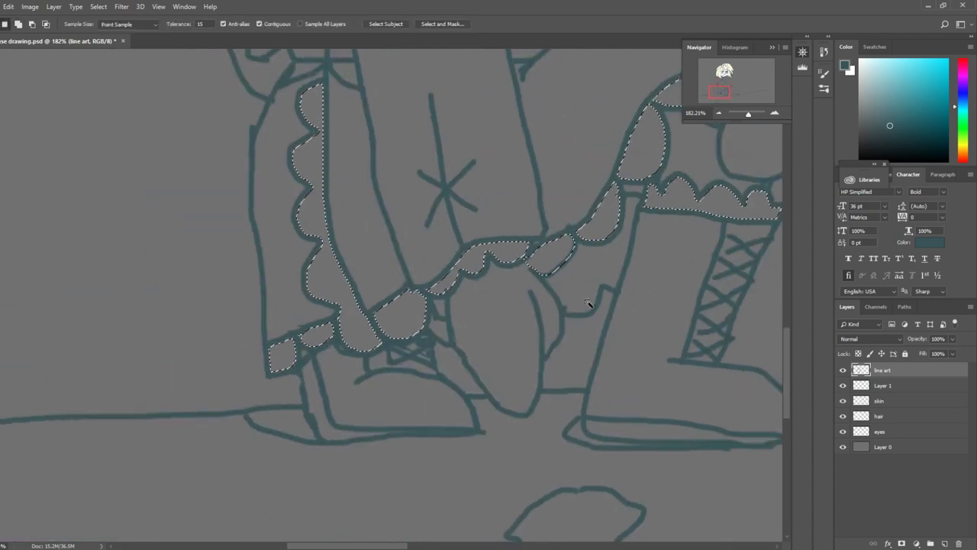
{"action": "scroll", "coordinate": [516, 311], "scroll_direction": "down", "scroll_amount": 1}
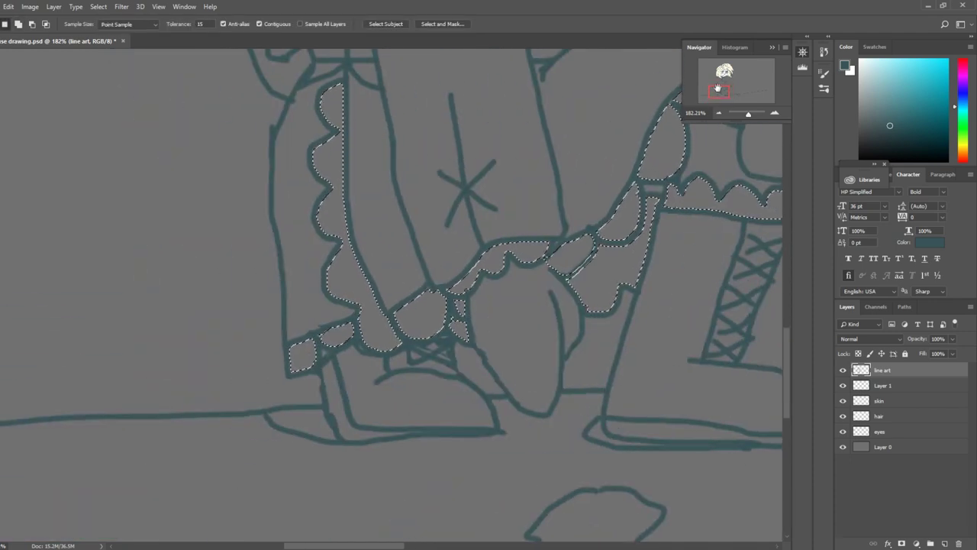
{"action": "mouse_move", "coordinate": [718, 93]}
{"action": "left_mouse_down"}
{"action": "mouse_move", "coordinate": [733, 76]}
{"action": "mouse_move", "coordinate": [731, 95]}
{"action": "left_mouse_up"}
{"action": "scroll", "coordinate": [742, 94], "scroll_direction": "down", "scroll_amount": 2}
Step: Rename Layer 1 to 'fluff' and fill the selected fur and ruffles white
{"action": "left_click", "coordinate": [882, 385]}
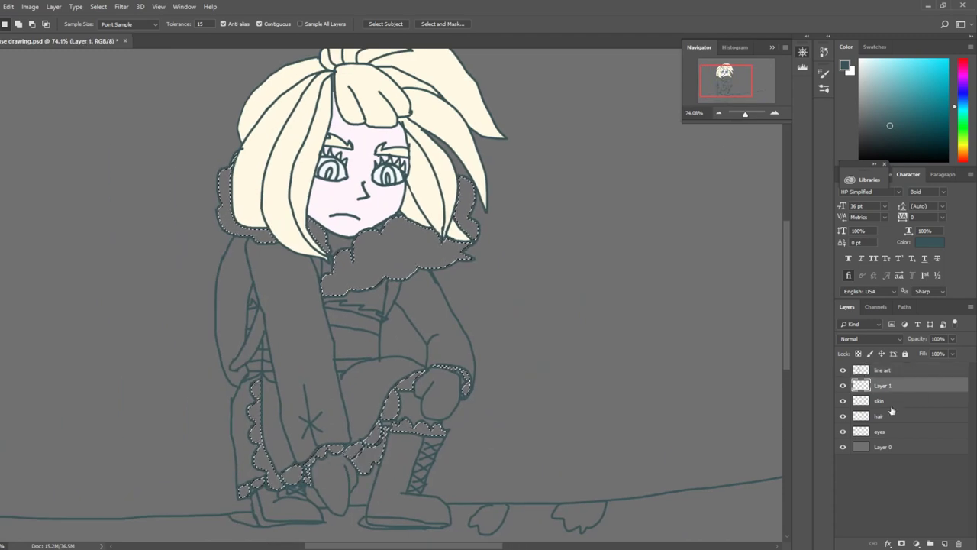
{"action": "double_click", "coordinate": [882, 386]}
{"action": "type", "text": "fluff"}
{"action": "key", "text": "Return"}
{"action": "key", "text": "x"}
{"action": "key", "text": "g"}
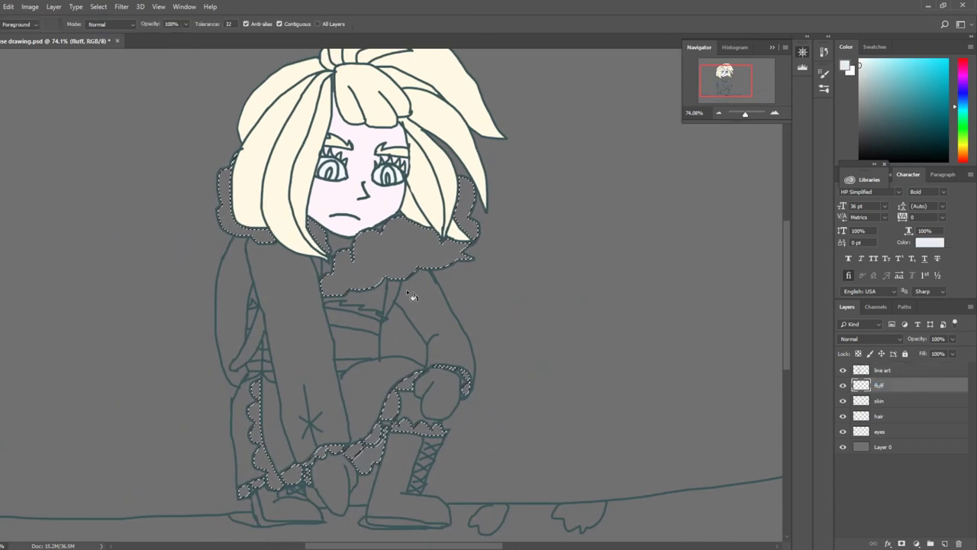
{"action": "left_click", "coordinate": [415, 290]}
{"action": "left_click_drag", "start_coordinate": [969, 94], "coordinate": [963, 156]}
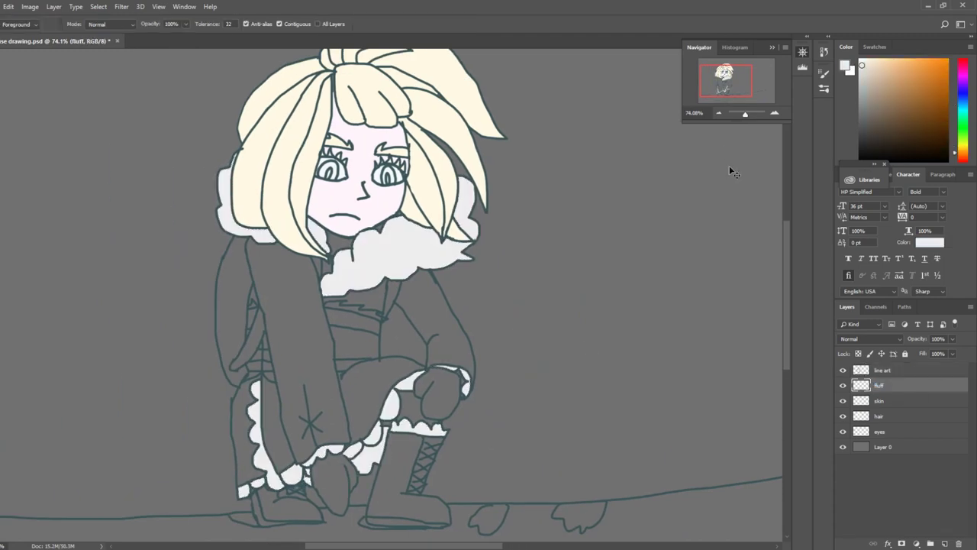
{"action": "key", "text": "ctrl+z"}
{"action": "key", "text": "ctrl+z"}
Step: Select the small gaps around the belt and beside the leg
{"action": "left_click_drag", "start_coordinate": [745, 114], "coordinate": [737, 90]}
{"action": "scroll", "coordinate": [523, 381], "scroll_direction": "up", "scroll_amount": 3}
{"action": "key", "text": "w"}
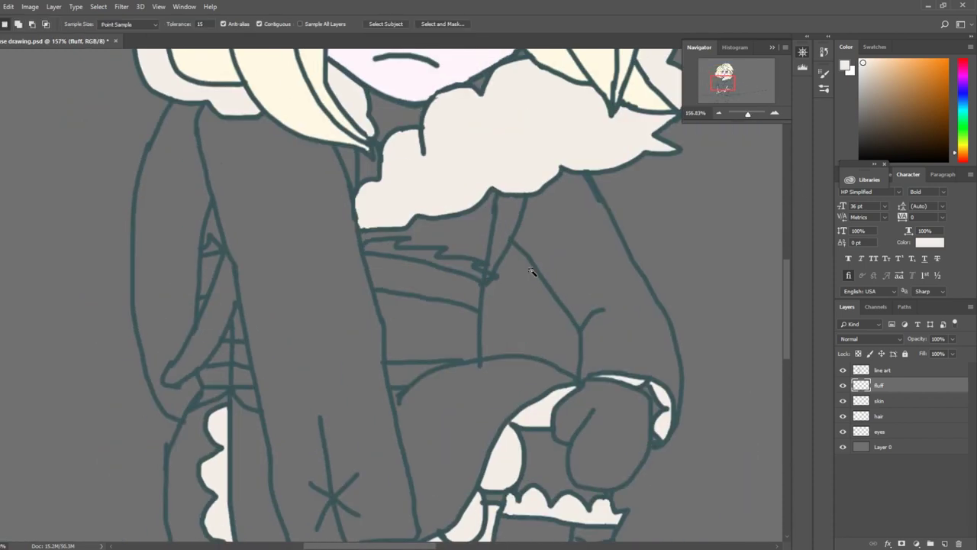
{"action": "left_click", "coordinate": [882, 369]}
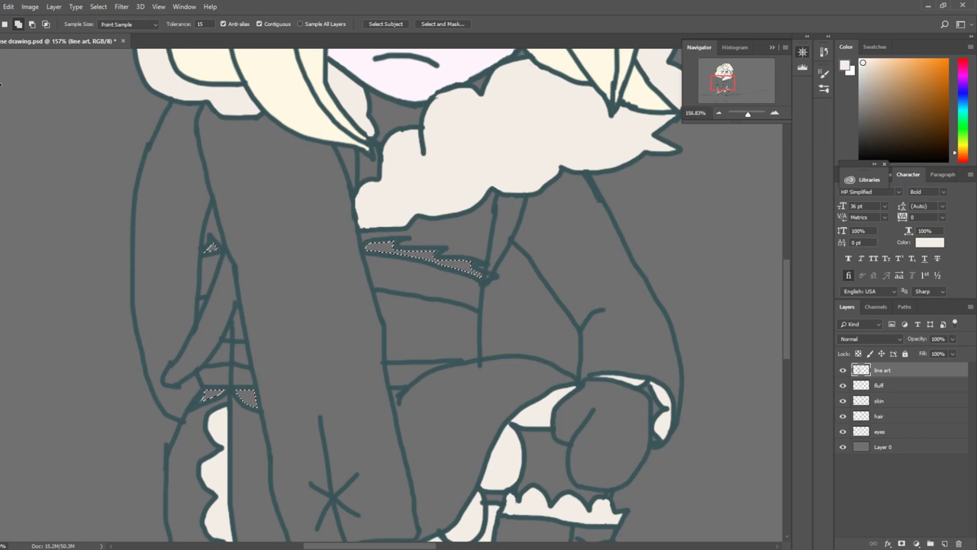
{"action": "key", "text": "l"}
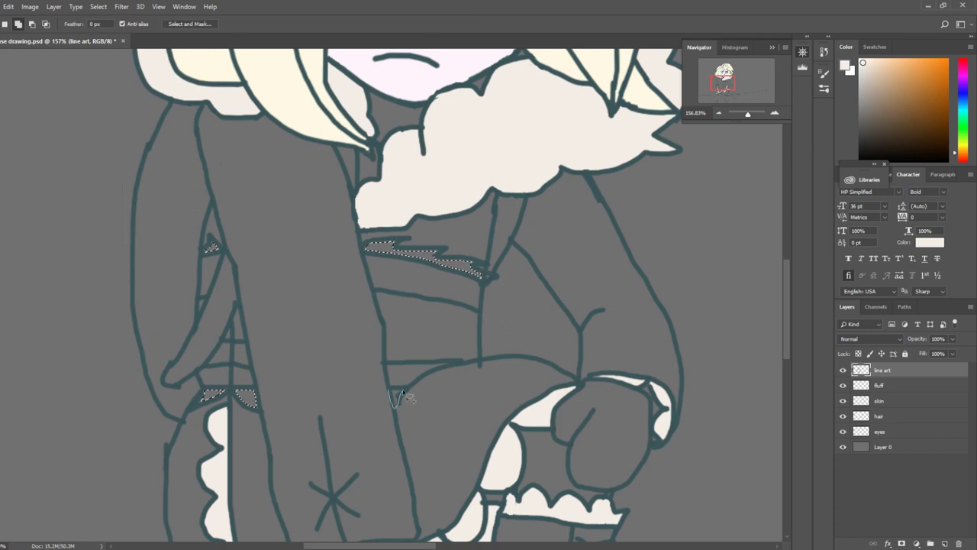
{"action": "left_click_drag", "start_coordinate": [403, 393], "coordinate": [391, 390]}
{"action": "mouse_move", "coordinate": [458, 269]}
{"action": "left_mouse_down"}
{"action": "mouse_move", "coordinate": [492, 279]}
{"action": "mouse_move", "coordinate": [450, 259]}
{"action": "left_mouse_up"}
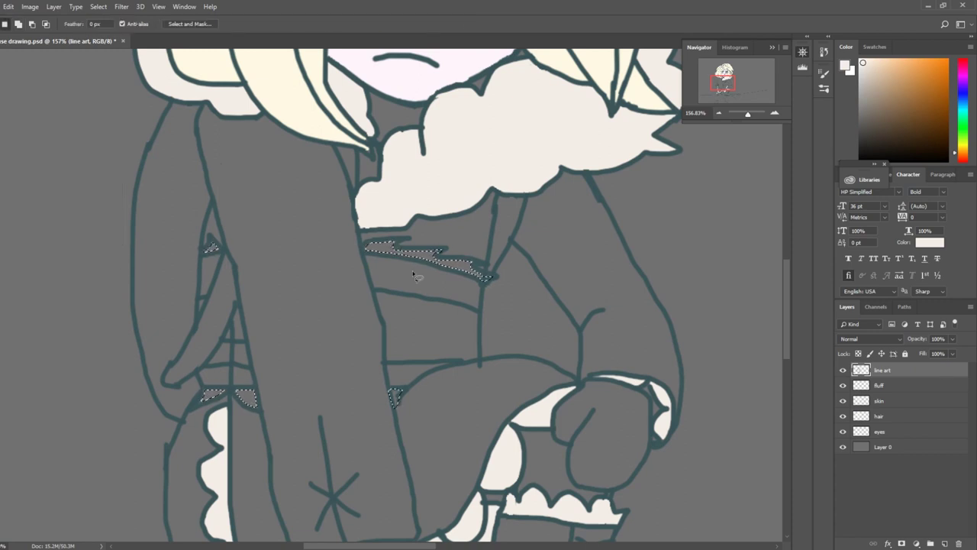
Step: Create a new layer beneath the line art and pick a brown colour
{"action": "key", "text": "ctrl+j"}
{"action": "scroll", "coordinate": [221, 259], "scroll_direction": "down", "scroll_amount": 5}
{"action": "scroll", "coordinate": [221, 260], "scroll_direction": "up", "scroll_amount": 3}
{"action": "left_click_drag", "start_coordinate": [882, 369], "coordinate": [889, 390]}
{"action": "left_click", "coordinate": [916, 93]}
Step: Expand the current clothing selection slightly with Select > Modify > Expand
{"action": "key", "text": "g"}
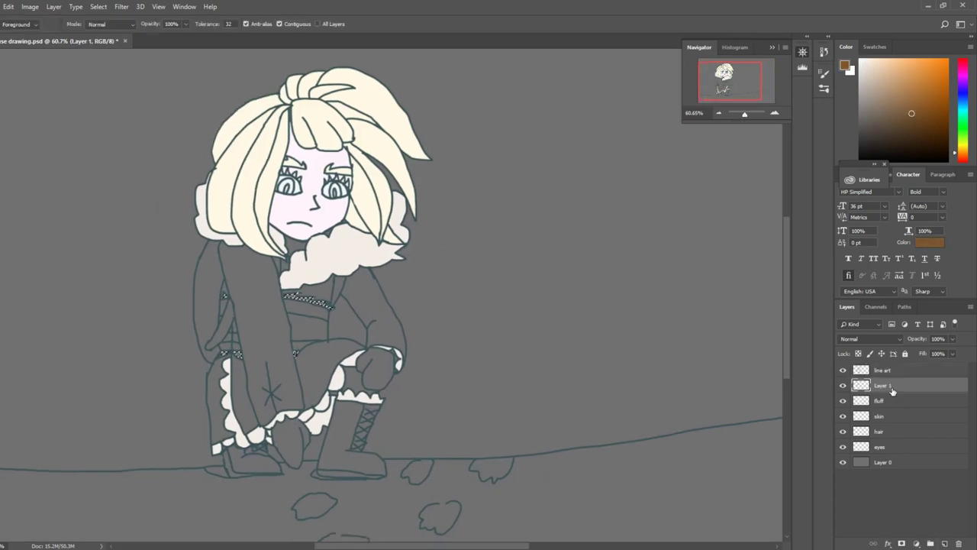
{"action": "left_click", "coordinate": [99, 7]}
{"action": "mouse_move", "coordinate": [135, 153]}
{"action": "left_click", "coordinate": [223, 176]}
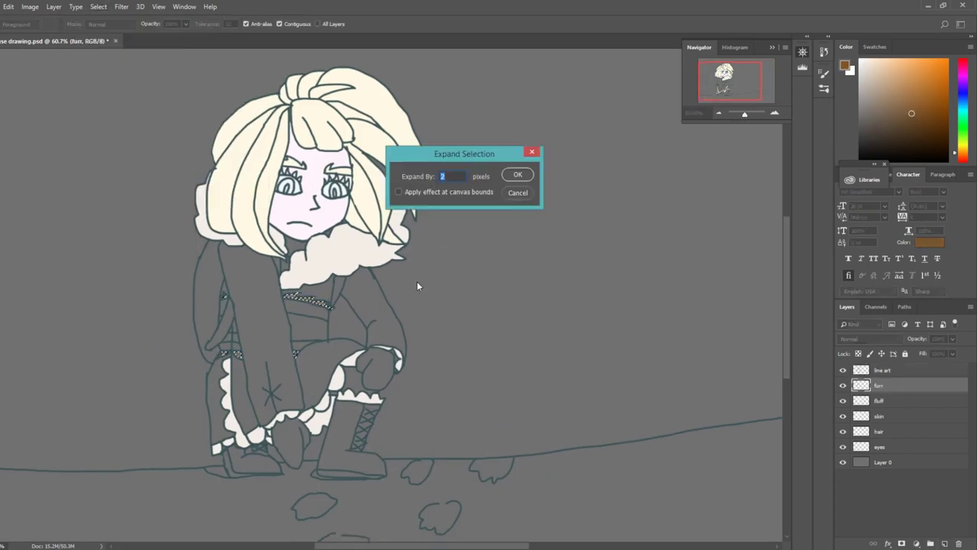
{"action": "key", "text": "Return"}
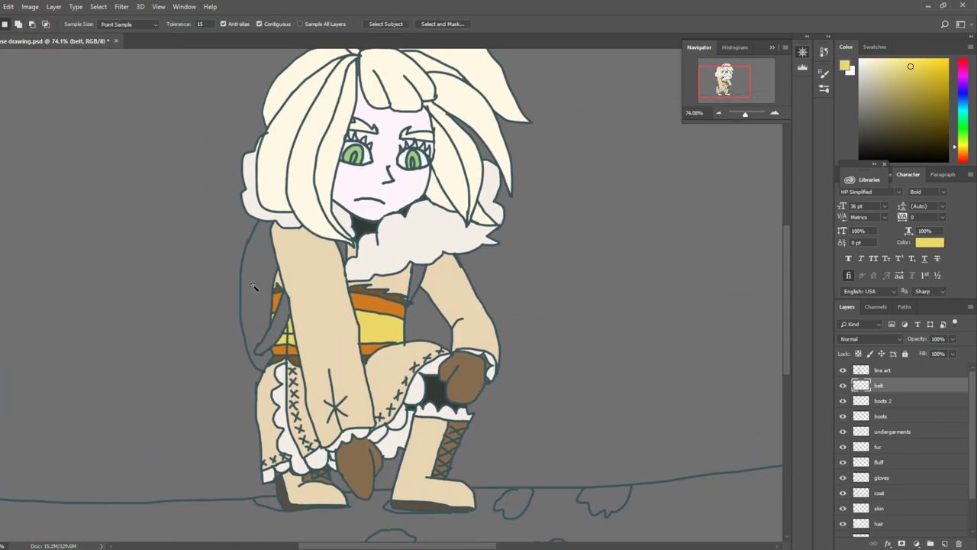
Step: Magic Wand the backpack area left of the arm on the line art and expand it
{"action": "key", "text": "alt+bracketright"}
{"action": "left_click", "coordinate": [264, 310]}
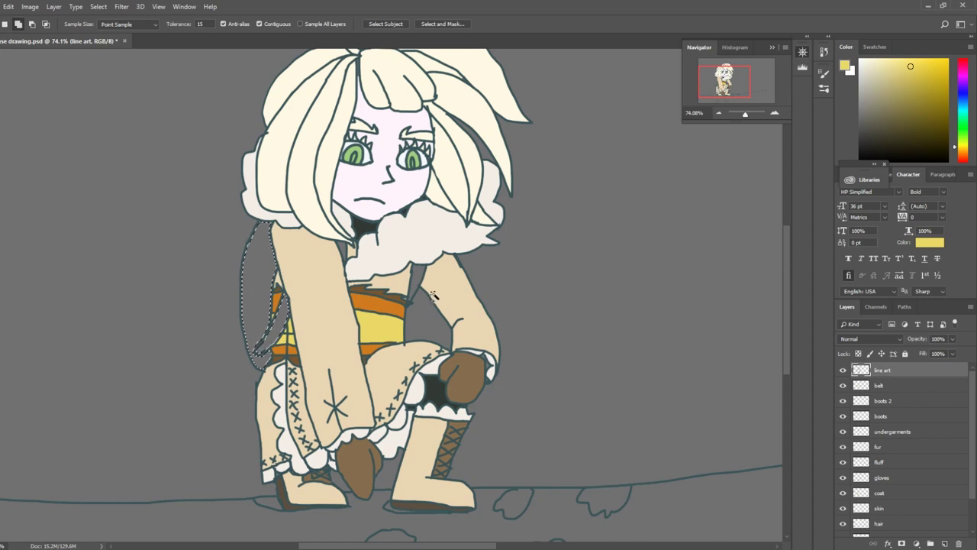
{"action": "left_click_drag", "start_coordinate": [745, 115], "coordinate": [748, 115]}
{"action": "left_click", "coordinate": [99, 6]}
{"action": "mouse_move", "coordinate": [122, 155]}
{"action": "left_click", "coordinate": [208, 183]}
{"action": "key", "text": "Return"}
Step: Create a new layer named 'backpack' below the line art
{"action": "key", "text": "ctrl+shift+alt+n"}
{"action": "left_click_drag", "start_coordinate": [905, 368], "coordinate": [906, 392]}
{"action": "double_click", "coordinate": [884, 386]}
{"action": "type", "text": "backpack"}
{"action": "key", "text": "Return"}
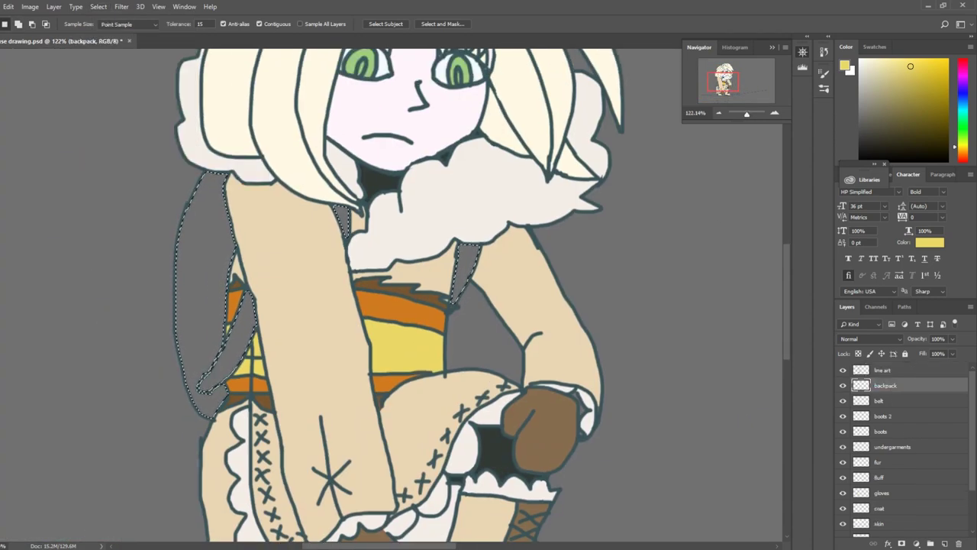
Step: Fill the backpack with the gloves' brown, then refill it with a lighter tan
{"action": "key", "text": "i"}
{"action": "left_click", "coordinate": [538, 423]}
{"action": "key", "text": "g"}
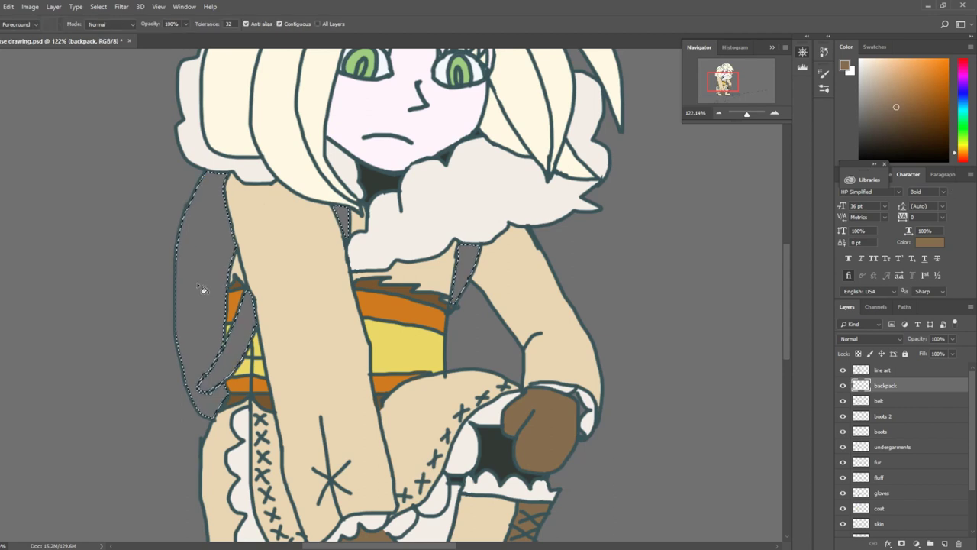
{"action": "key", "text": "i"}
{"action": "scroll", "coordinate": [391, 298], "scroll_direction": "down", "scroll_amount": 3}
{"action": "key", "text": "g"}
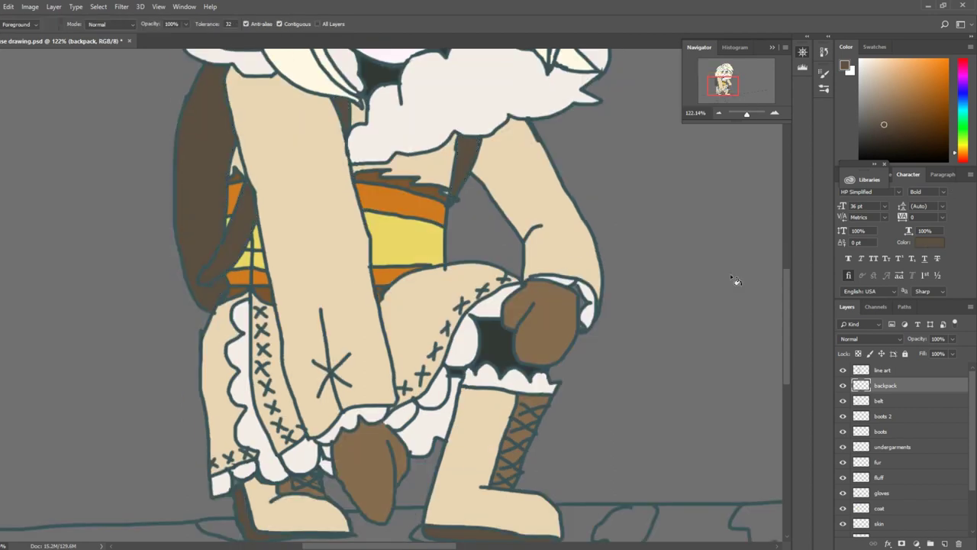
{"action": "mouse_move", "coordinate": [748, 115]}
{"action": "left_mouse_down"}
{"action": "mouse_move", "coordinate": [746, 93]}
{"action": "mouse_move", "coordinate": [743, 115]}
{"action": "left_mouse_up"}
{"action": "left_click", "coordinate": [575, 360], "text": "alt"}
{"action": "key", "text": "alt+BackSpace"}
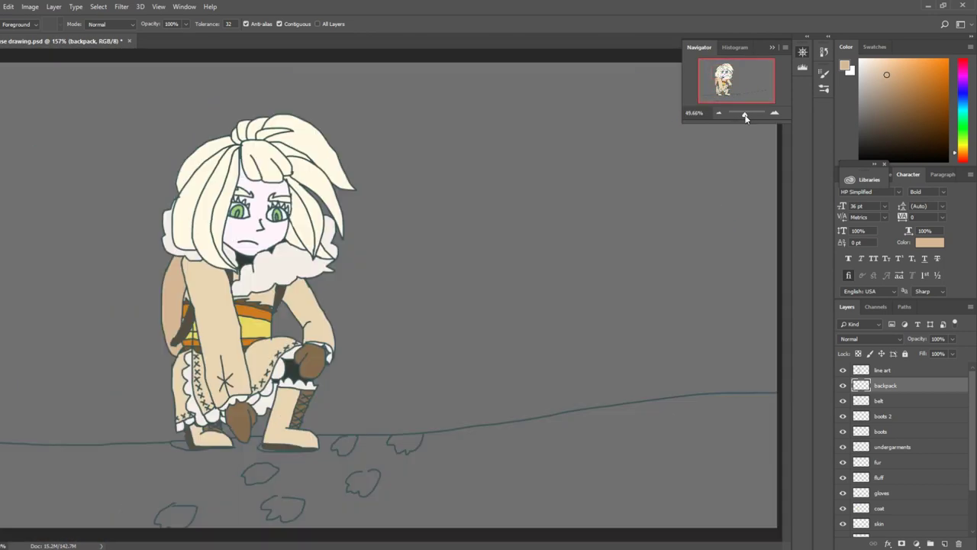
{"action": "key", "text": "alt+comma"}
Step: Select the sky on the line art and fill it pale cyan on the background layer
{"action": "key", "text": "w"}
{"action": "key", "text": "alt+period"}
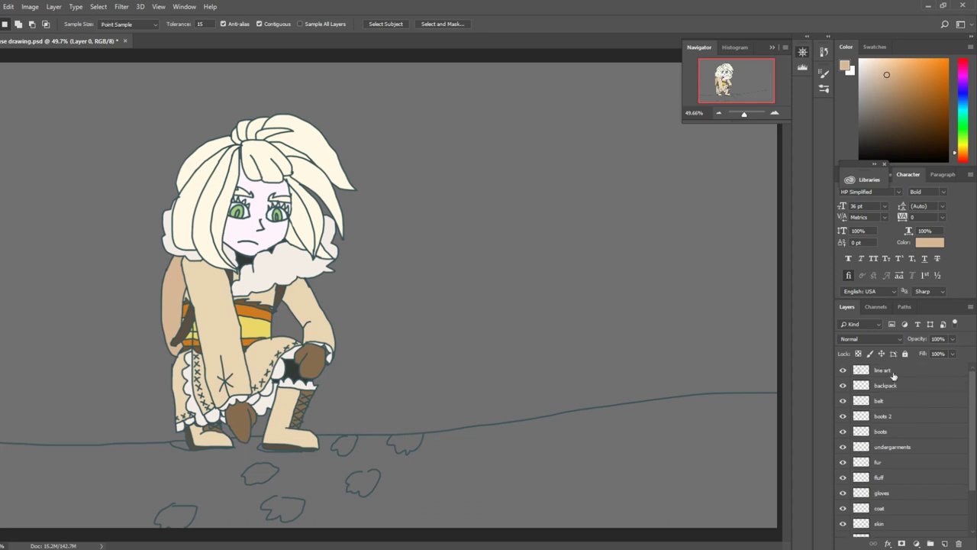
{"action": "left_click", "coordinate": [364, 295]}
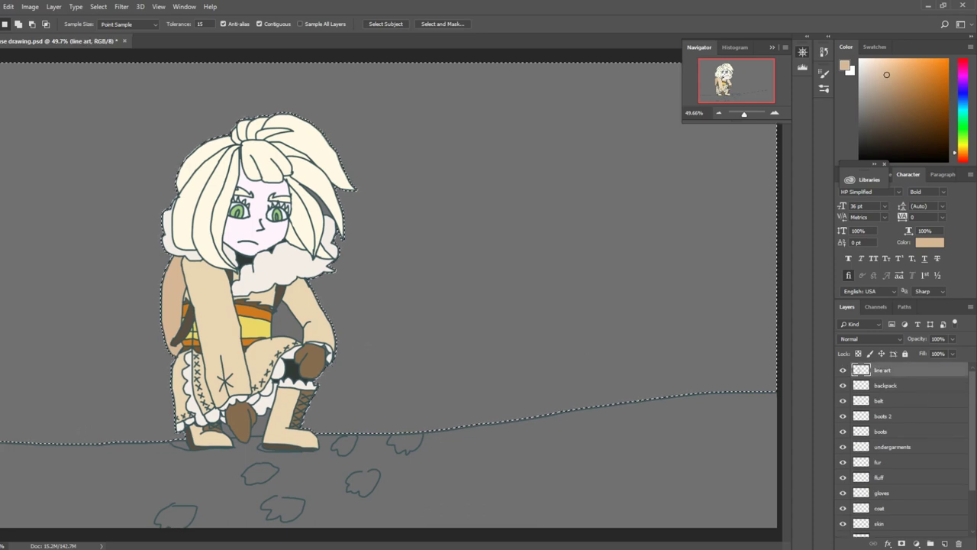
{"action": "key", "text": "l"}
{"action": "key", "text": "g"}
{"action": "key", "text": "alt+comma"}
{"action": "key", "text": "x"}
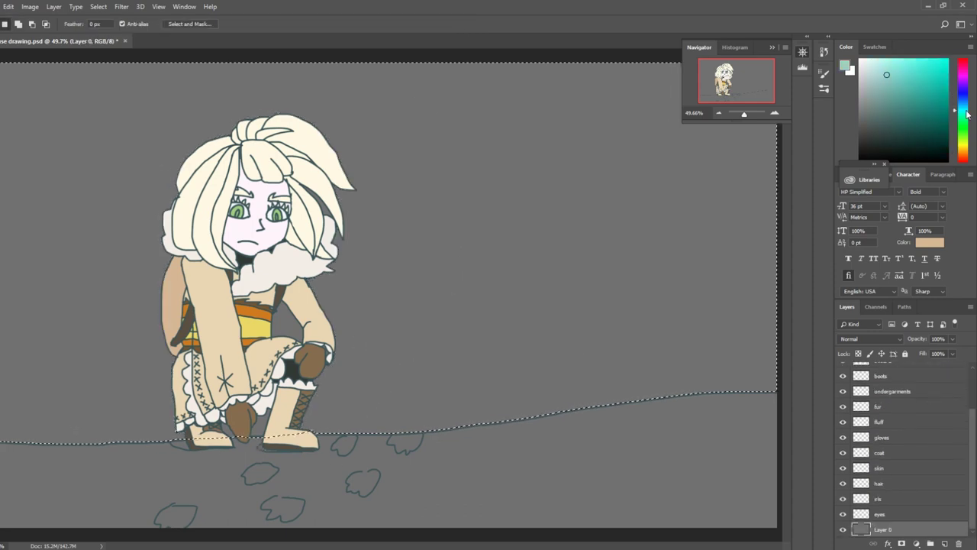
{"action": "left_click", "coordinate": [529, 290]}
Step: Undo the cyan and greyer-cyan sky fills and try a near-white sky instead
{"action": "key", "text": "ctrl+z"}
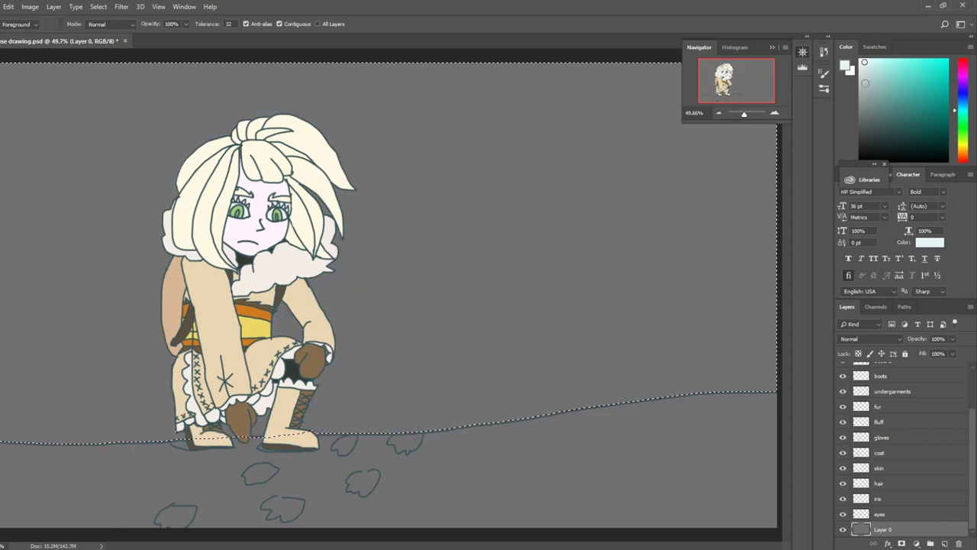
{"action": "left_click", "coordinate": [690, 186]}
{"action": "key", "text": "ctrl+z"}
{"action": "key", "text": "ctrl+z"}
{"action": "key", "text": "ctrl+z"}
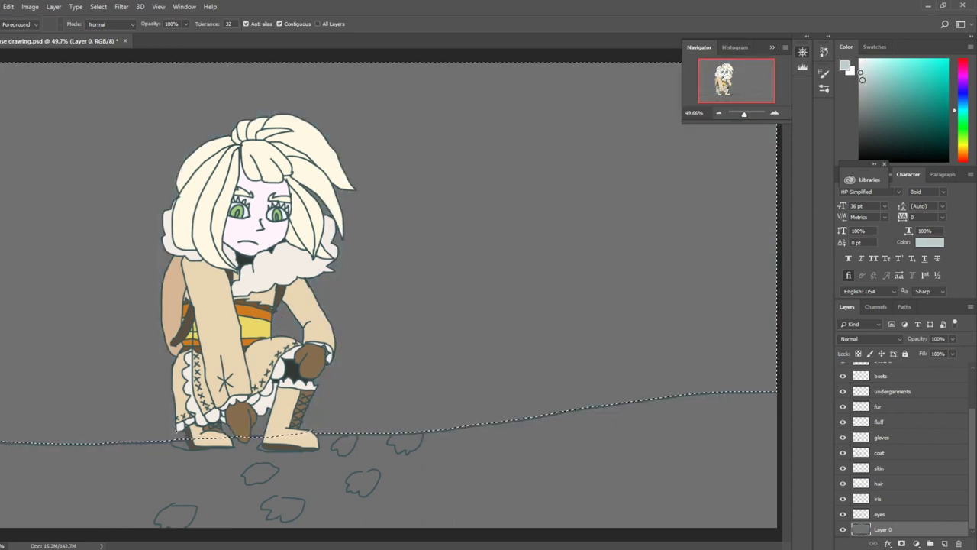
{"action": "key", "text": "ctrl+z"}
{"action": "key", "text": "ctrl+z"}
{"action": "left_click", "coordinate": [859, 61]}
{"action": "left_click", "coordinate": [739, 402]}
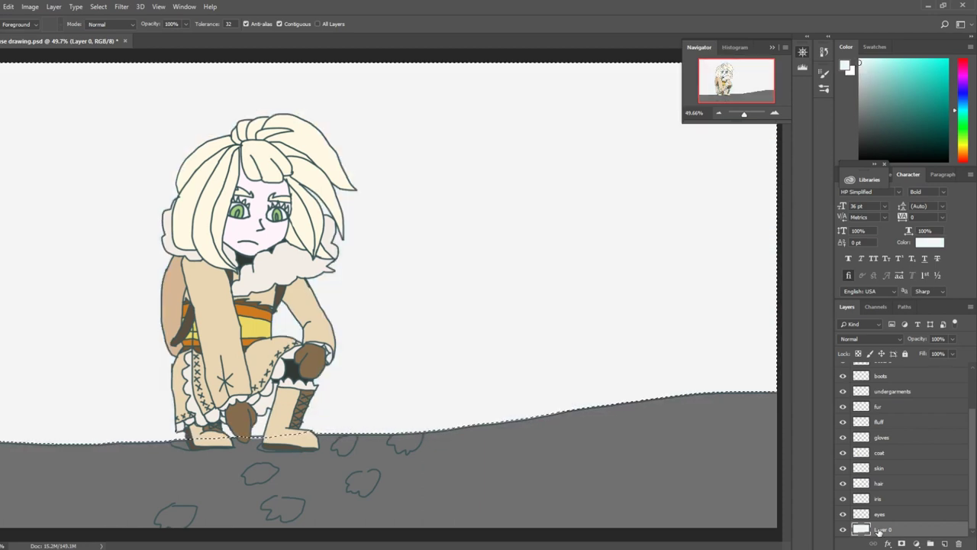
Step: Add an empty layer, then delete it again
{"action": "left_click", "coordinate": [944, 543], "text": "ctrl"}
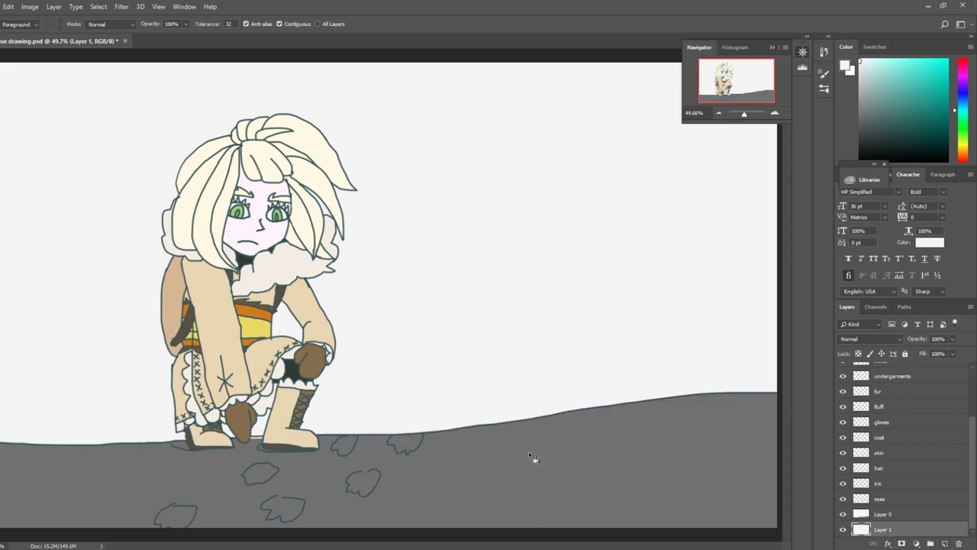
{"action": "left_click", "coordinate": [901, 514]}
{"action": "left_click", "coordinate": [557, 458]}
{"action": "key", "text": "Delete"}
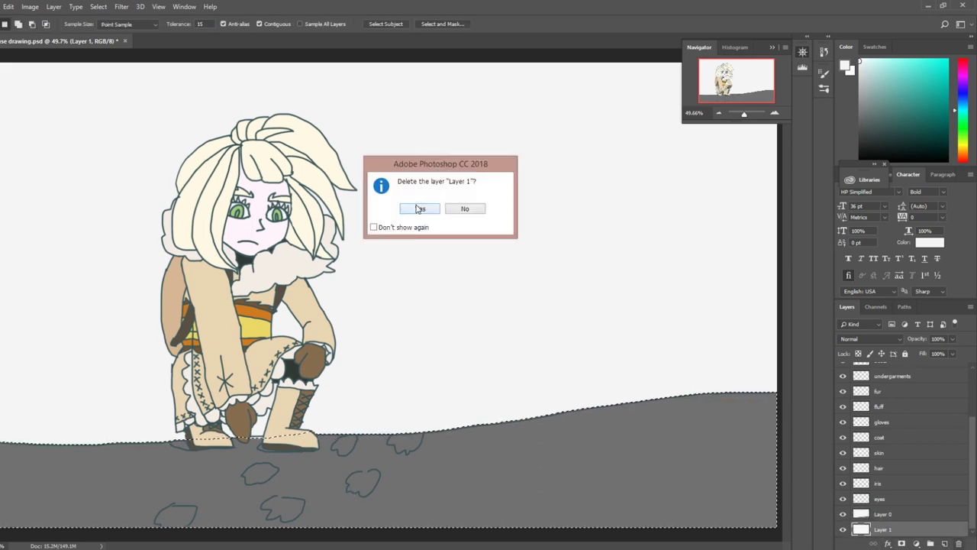
{"action": "key", "text": "Return"}
{"action": "left_click_drag", "start_coordinate": [744, 113], "coordinate": [746, 117]}
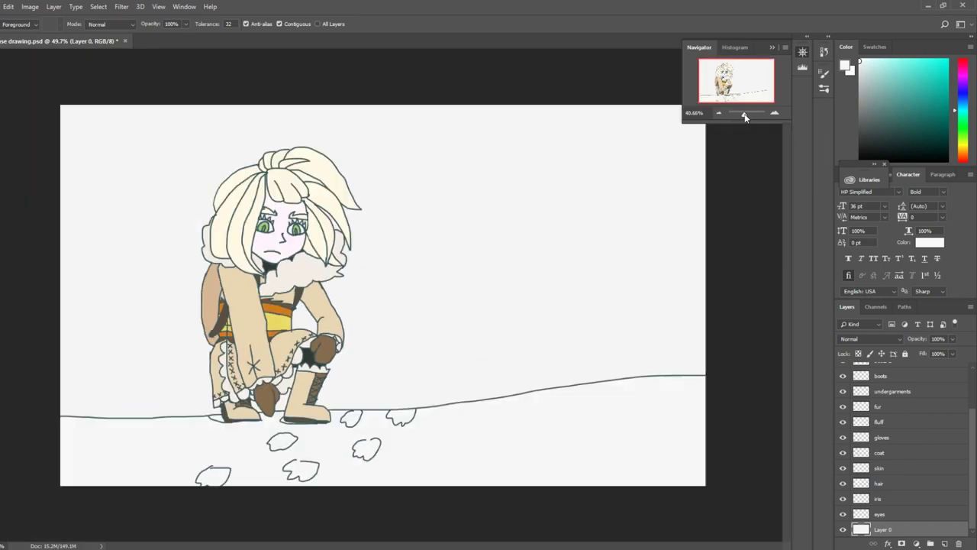
Step: Magic Wand the sky above the horizon and fill it light blue-grey
{"action": "key", "text": "w"}
{"action": "key", "text": "ctrl+a"}
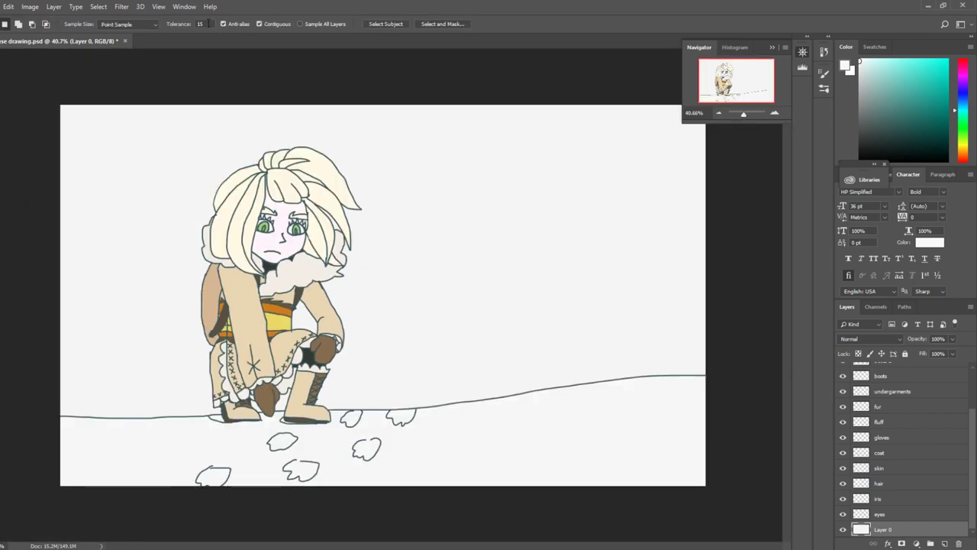
{"action": "key", "text": "ctrl+d"}
{"action": "left_click", "coordinate": [448, 116]}
{"action": "key", "text": "g"}
{"action": "left_click", "coordinate": [687, 285]}
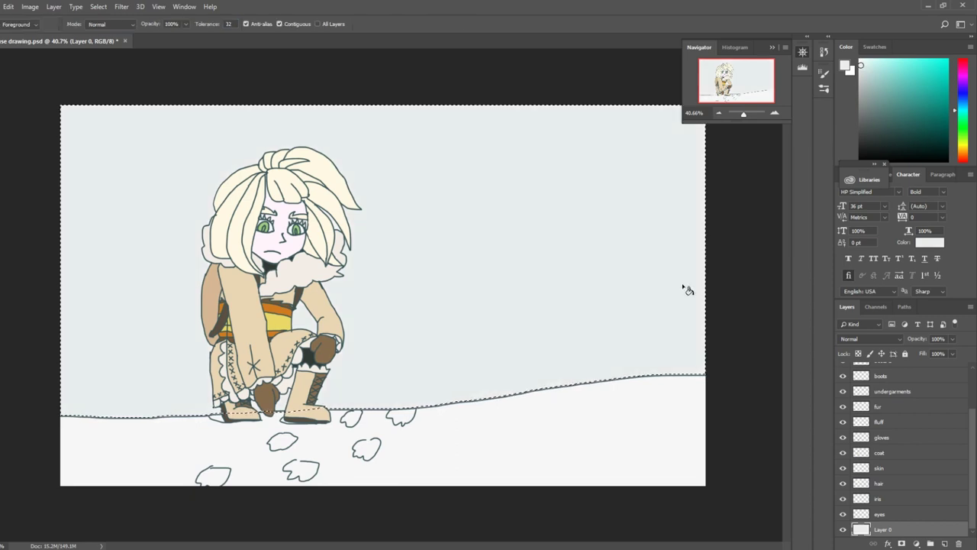
Step: Select the snowy ground, fill it off-white, and add a new sketch layer
{"action": "key", "text": "w"}
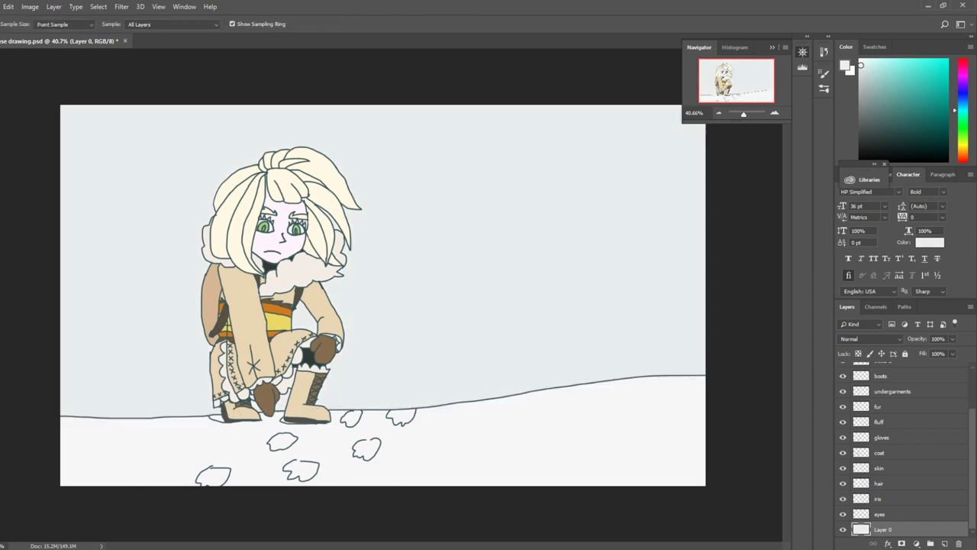
{"action": "left_click", "coordinate": [655, 435]}
{"action": "key", "text": "g"}
{"action": "left_click", "coordinate": [655, 435]}
{"action": "key", "text": "ctrl+d"}
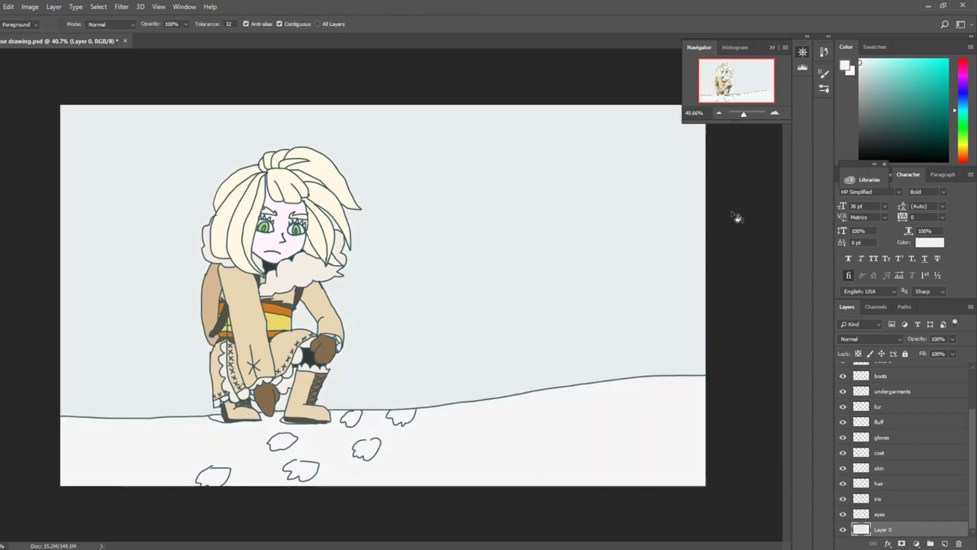
{"action": "scroll", "coordinate": [750, 91], "scroll_direction": "up", "scroll_amount": 3}
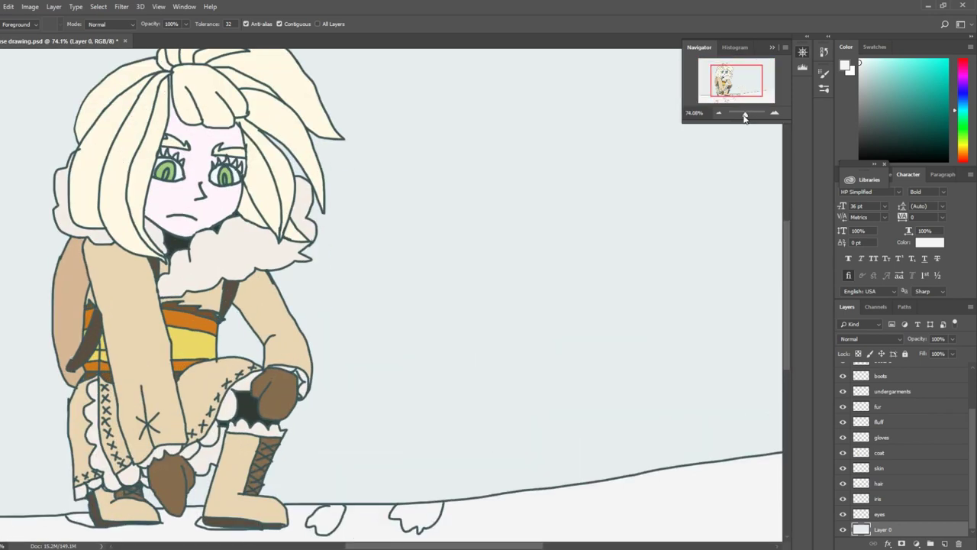
{"action": "scroll", "coordinate": [750, 59], "scroll_direction": "up", "scroll_amount": 1}
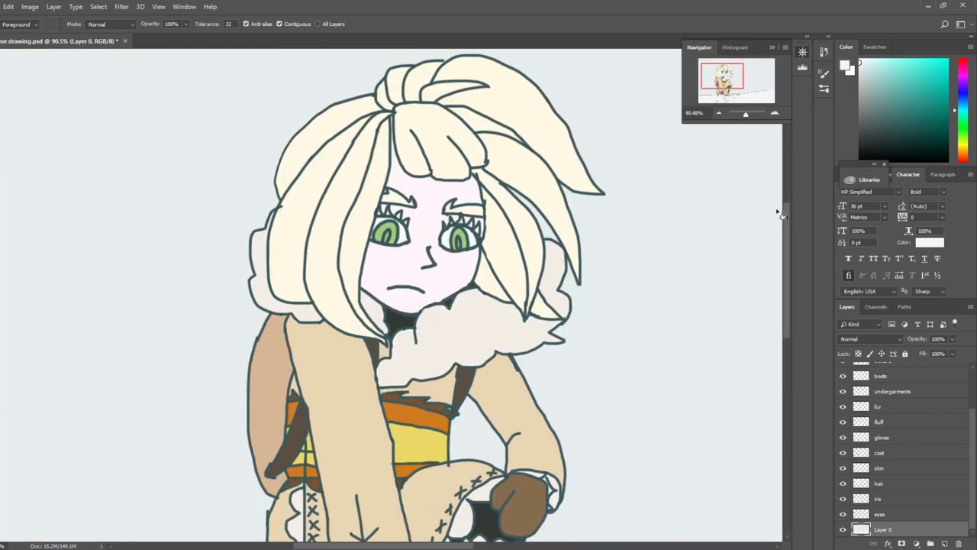
{"action": "left_click_drag", "start_coordinate": [746, 113], "coordinate": [743, 113]}
{"action": "key", "text": "ctrl+shift+alt+n"}
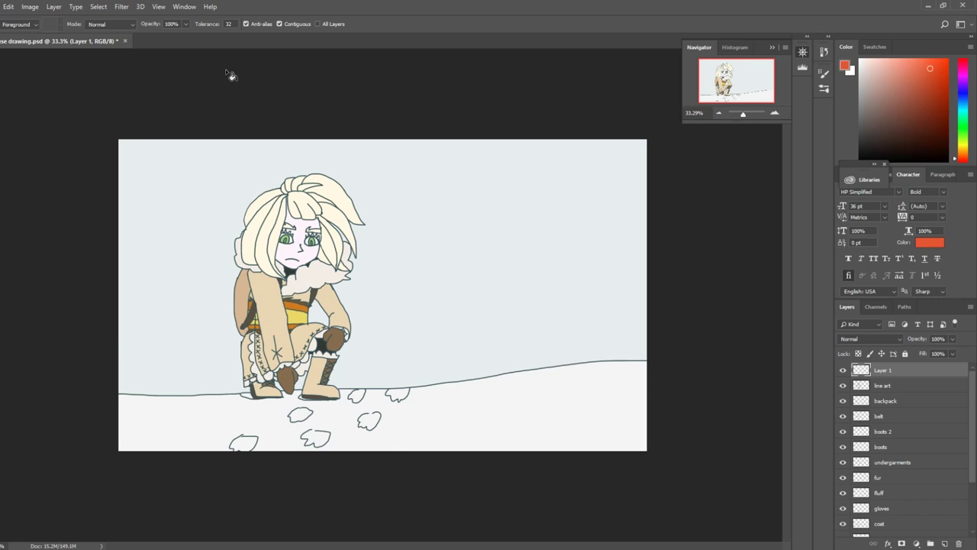
Step: Sketch a rough red shape in the sky, then delete that sketch layer
{"action": "key", "text": "b"}
{"action": "left_click_drag", "start_coordinate": [187, 174], "coordinate": [288, 248]}
{"action": "left_click_drag", "start_coordinate": [743, 113], "coordinate": [745, 113]}
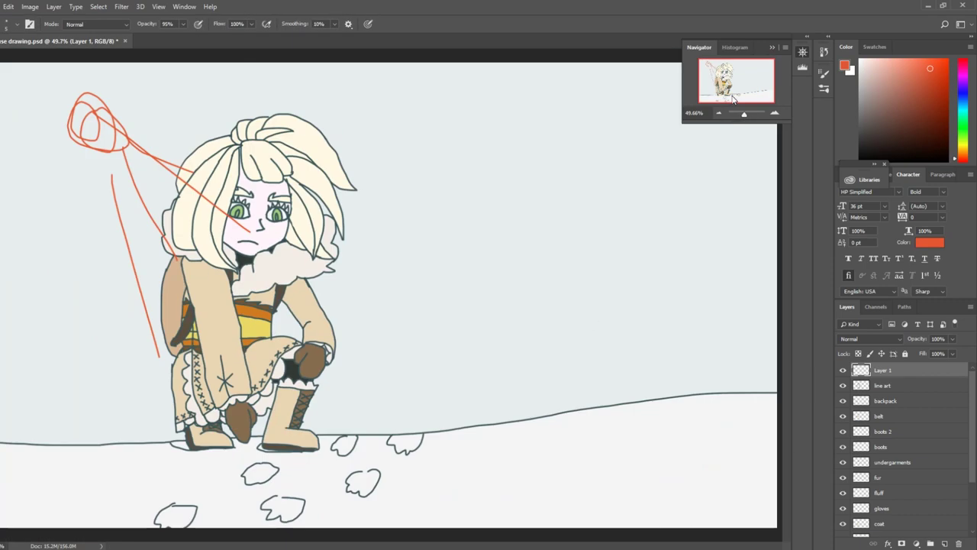
{"action": "left_click", "coordinate": [958, 544]}
{"action": "key", "text": "Return"}
Step: Draw a small elliptical selection in the upper-left sky and fill it white
{"action": "key", "text": "m"}
{"action": "left_click_drag", "start_coordinate": [66, 76], "coordinate": [103, 115]}
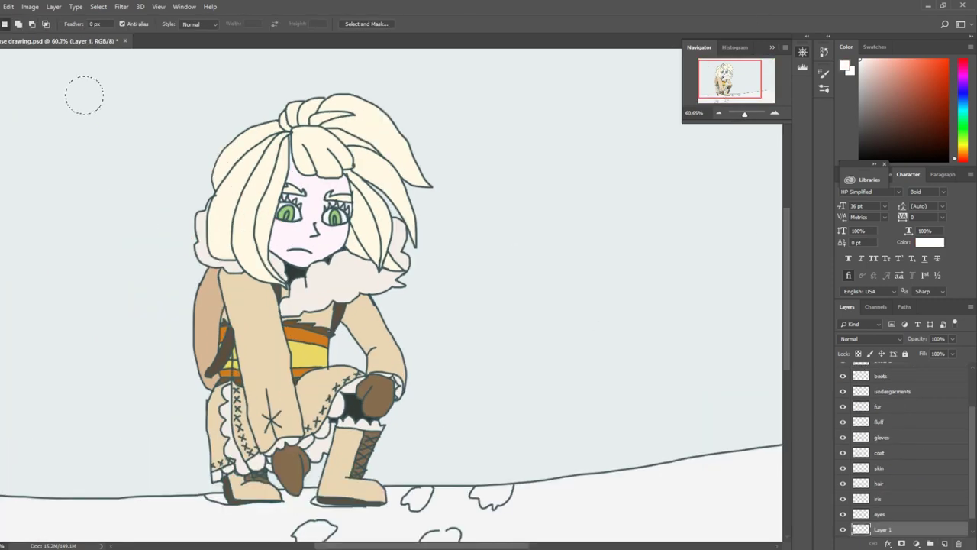
{"action": "key", "text": "g"}
{"action": "key", "text": "alt+BackSpace"}
{"action": "key", "text": "ctrl+d"}
{"action": "scroll", "coordinate": [458, 229], "scroll_direction": "down", "scroll_amount": 2}
{"action": "scroll", "coordinate": [458, 229], "scroll_direction": "up", "scroll_amount": 3}
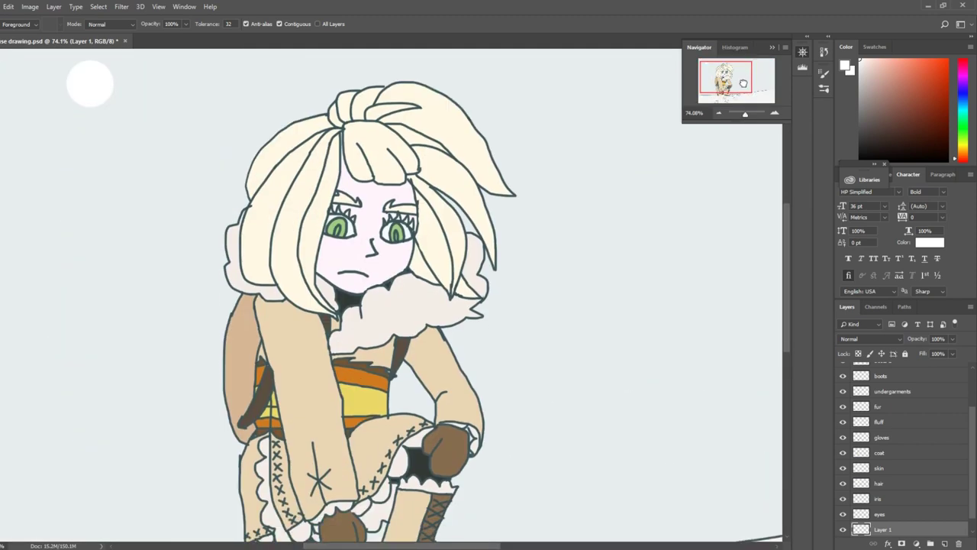
{"action": "scroll", "coordinate": [889, 372], "scroll_direction": "up", "scroll_amount": 3}
{"action": "left_click", "coordinate": [890, 372]}
Step: Load the backpack's outline as a selection and pick the layers from backpack down to Layer 1
{"action": "scroll", "coordinate": [889, 517], "scroll_direction": "down", "scroll_amount": 3}
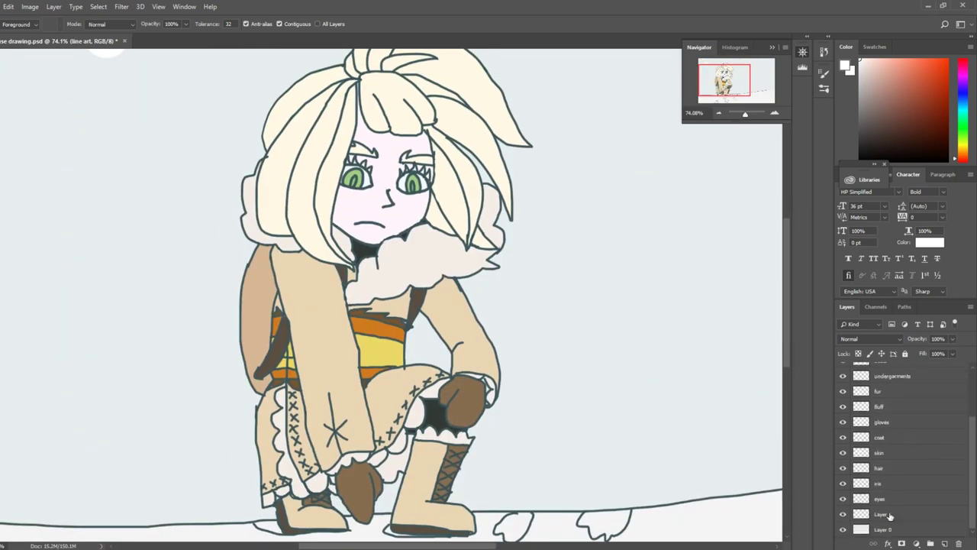
{"action": "left_click", "coordinate": [882, 514]}
{"action": "scroll", "coordinate": [890, 458], "scroll_direction": "up", "scroll_amount": 3}
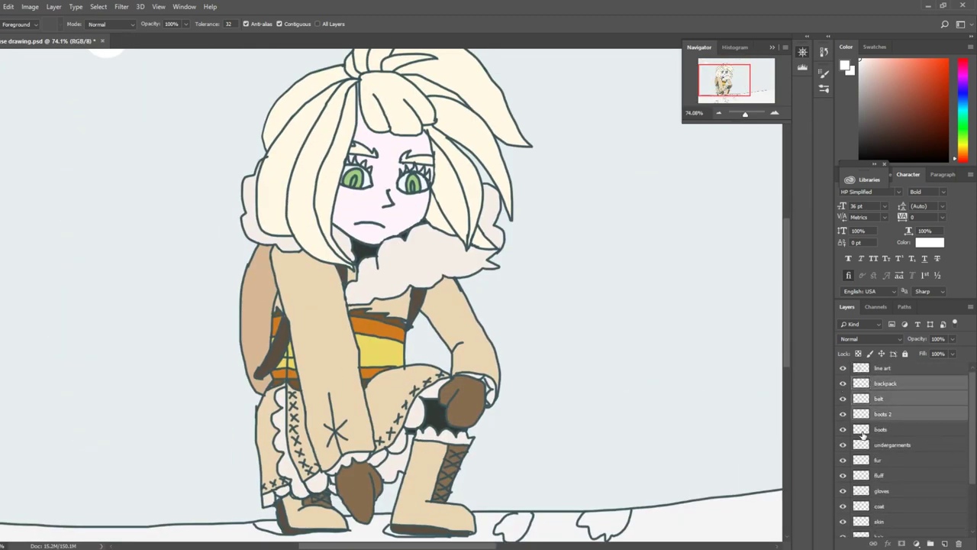
{"action": "left_click", "coordinate": [861, 394], "text": "shift"}
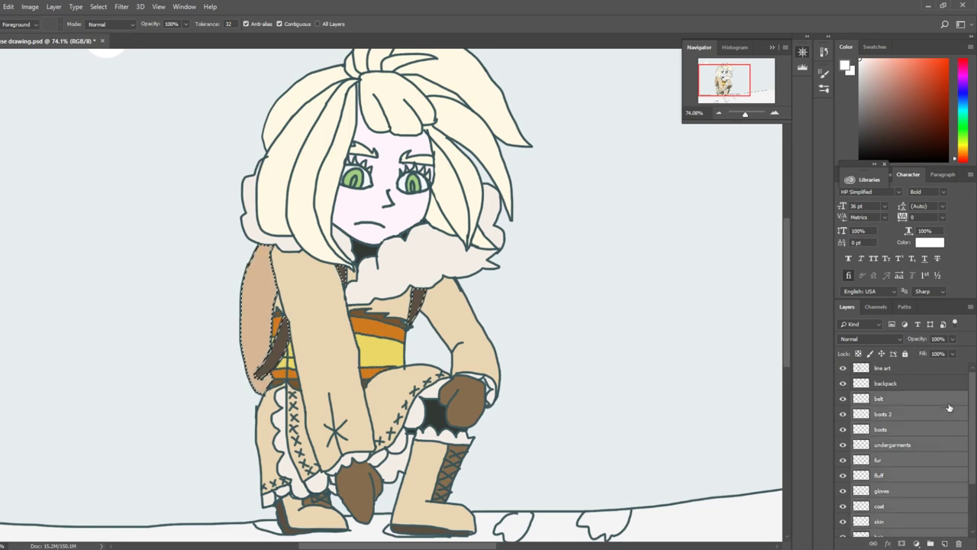
{"action": "left_click", "coordinate": [917, 382]}
{"action": "scroll", "coordinate": [878, 474], "scroll_direction": "down", "scroll_amount": 3}
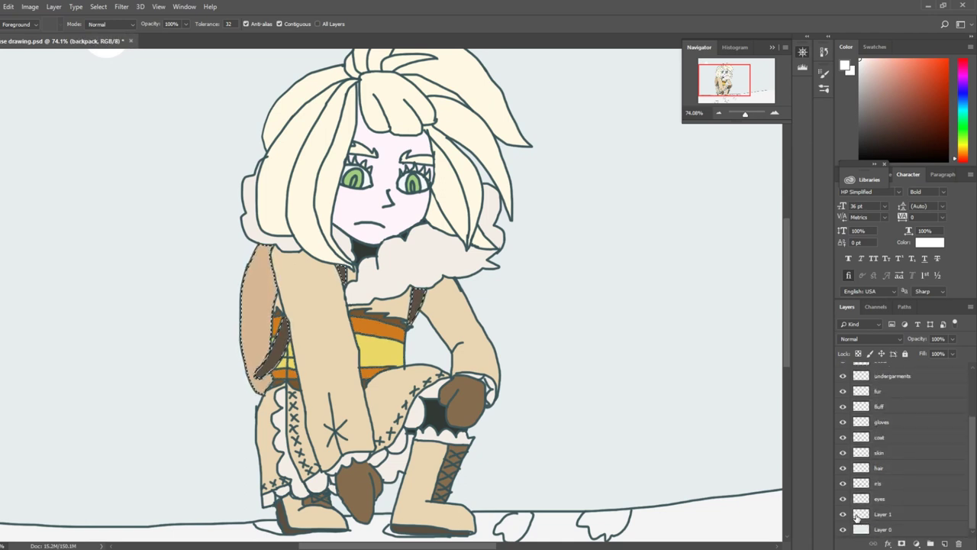
{"action": "left_click", "coordinate": [845, 516], "text": "shift"}
{"action": "scroll", "coordinate": [859, 443], "scroll_direction": "up", "scroll_amount": 3}
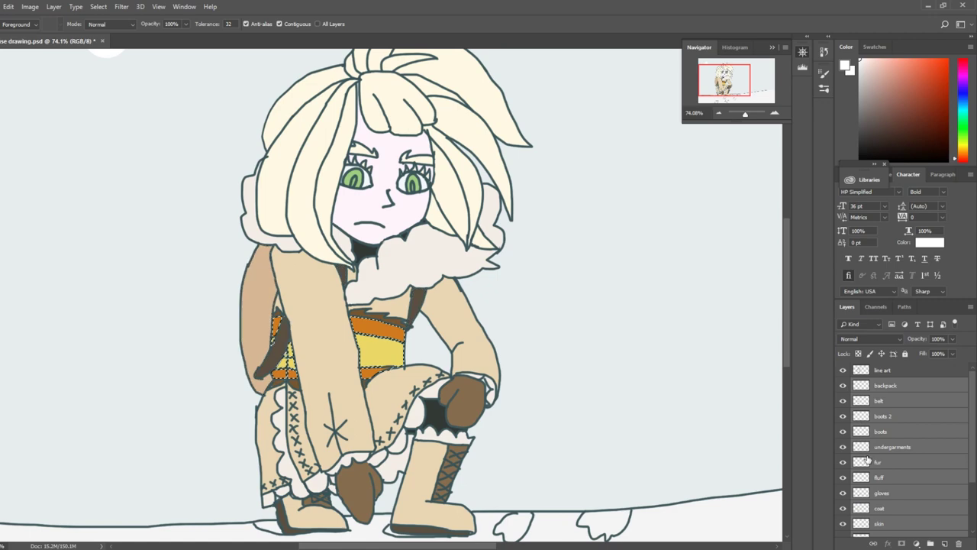
Step: Add belt, boots, undergarments, fur trim, fluff, gloves, coat, skin, hair and line art to the selection
{"action": "left_click", "coordinate": [861, 416], "text": "ctrl+shift"}
{"action": "left_click", "coordinate": [861, 431], "text": "ctrl+shift"}
{"action": "left_click", "coordinate": [861, 447], "text": "ctrl+shift"}
{"action": "left_click", "coordinate": [861, 462], "text": "ctrl+shift"}
{"action": "left_click", "coordinate": [861, 478], "text": "ctrl+shift"}
{"action": "left_click", "coordinate": [862, 493], "text": "ctrl+shift"}
{"action": "left_click", "coordinate": [861, 508], "text": "ctrl+shift"}
{"action": "left_click", "coordinate": [863, 524], "text": "ctrl+shift"}
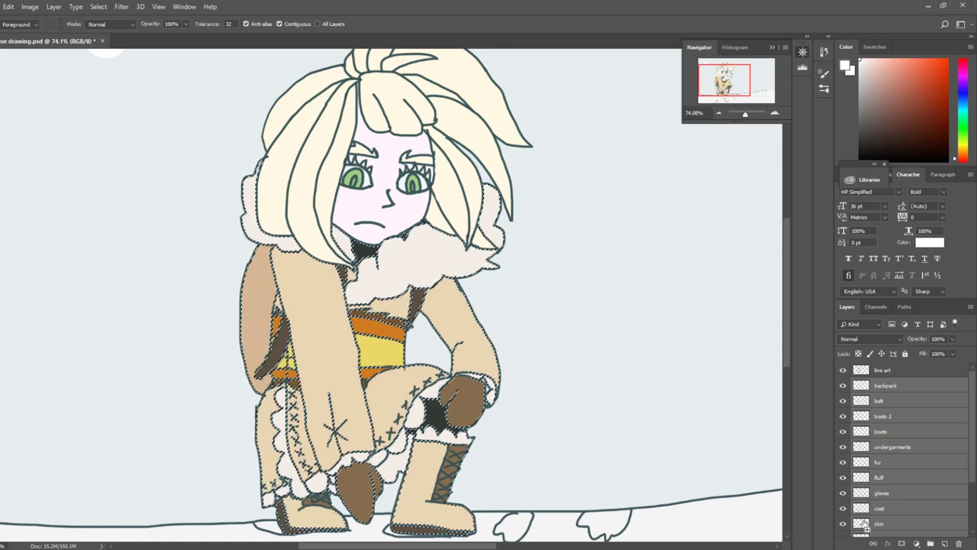
{"action": "scroll", "coordinate": [878, 473], "scroll_direction": "down", "scroll_amount": 3}
{"action": "left_click", "coordinate": [861, 477], "text": "ctrl+shift"}
{"action": "left_click", "coordinate": [861, 492], "text": "ctrl+shift"}
{"action": "scroll", "coordinate": [878, 443], "scroll_direction": "up", "scroll_amount": 3}
{"action": "left_click", "coordinate": [98, 7]}
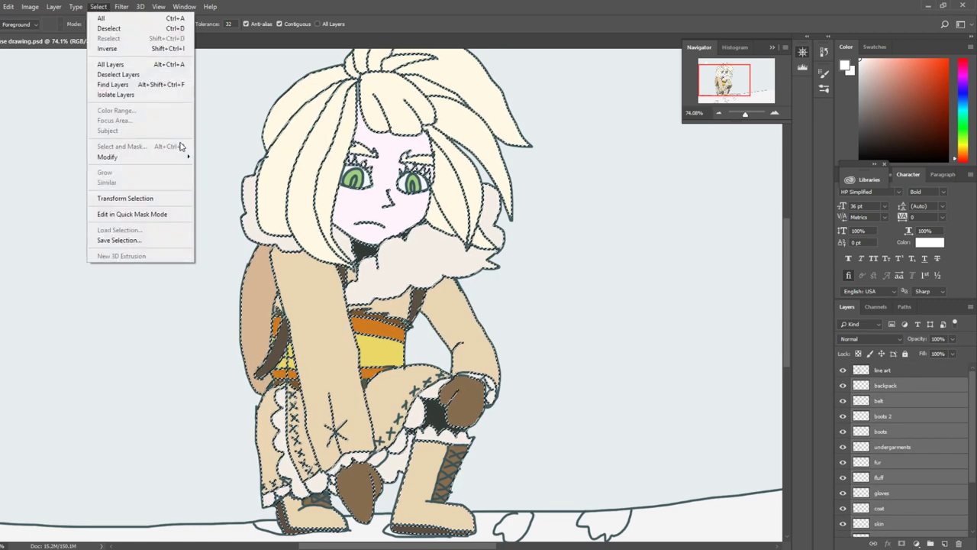
{"action": "left_click", "coordinate": [862, 371], "text": "ctrl+shift"}
Step: Add a new layer above backpack named 'shading'
{"action": "left_click", "coordinate": [930, 544]}
{"action": "double_click", "coordinate": [884, 385]}
{"action": "type", "text": "shadin"}
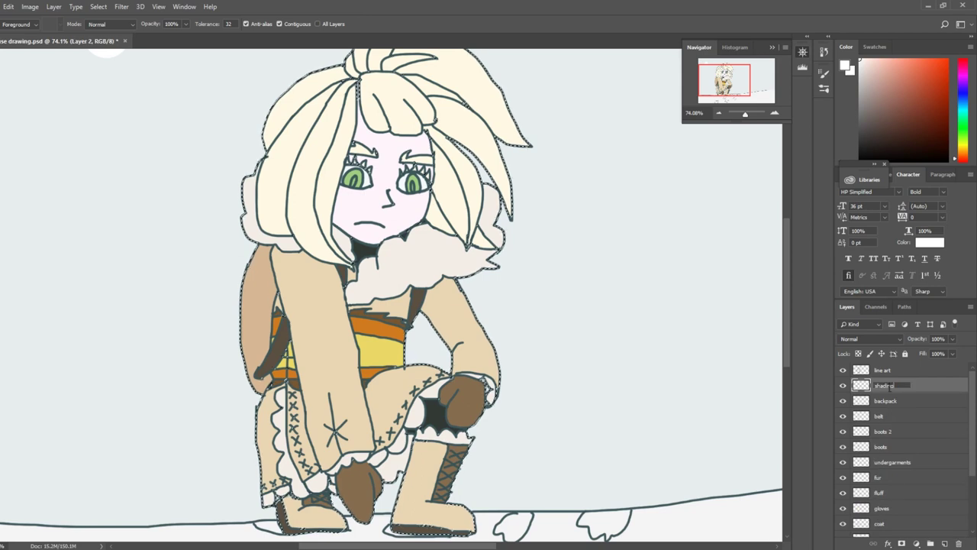
{"action": "type", "text": "g"}
{"action": "key", "text": "Return"}
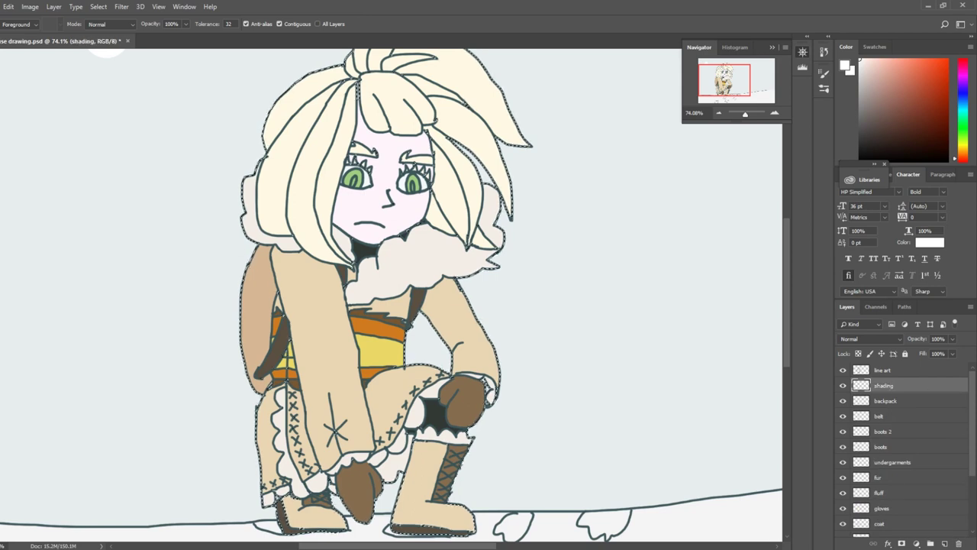
Step: Fill the character selection pale blue-grey and set the shading layer to Multiply
{"action": "left_click", "coordinate": [526, 371], "text": "alt"}
{"action": "key", "text": "alt+BackSpace"}
{"action": "left_click", "coordinate": [870, 338]}
{"action": "key", "text": "Escape"}
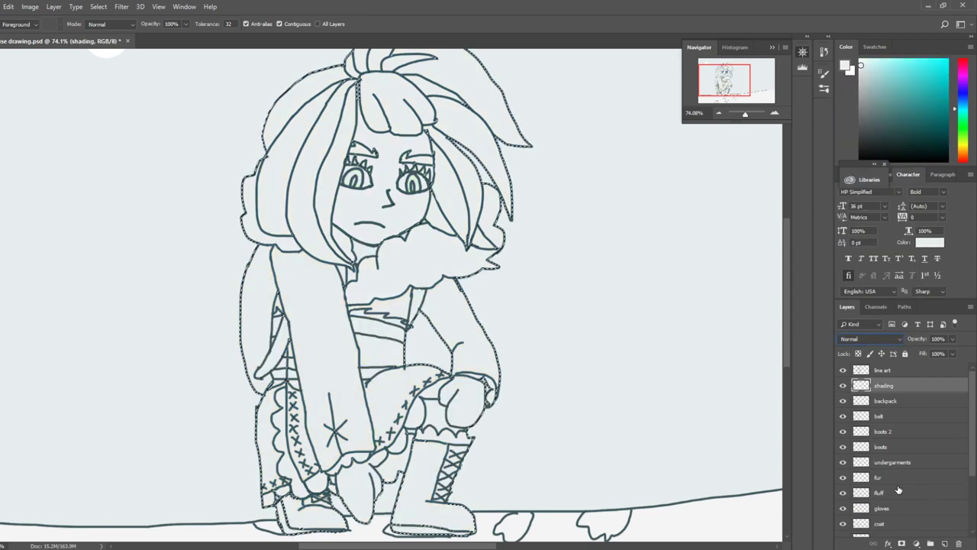
{"action": "left_click", "coordinate": [871, 338]}
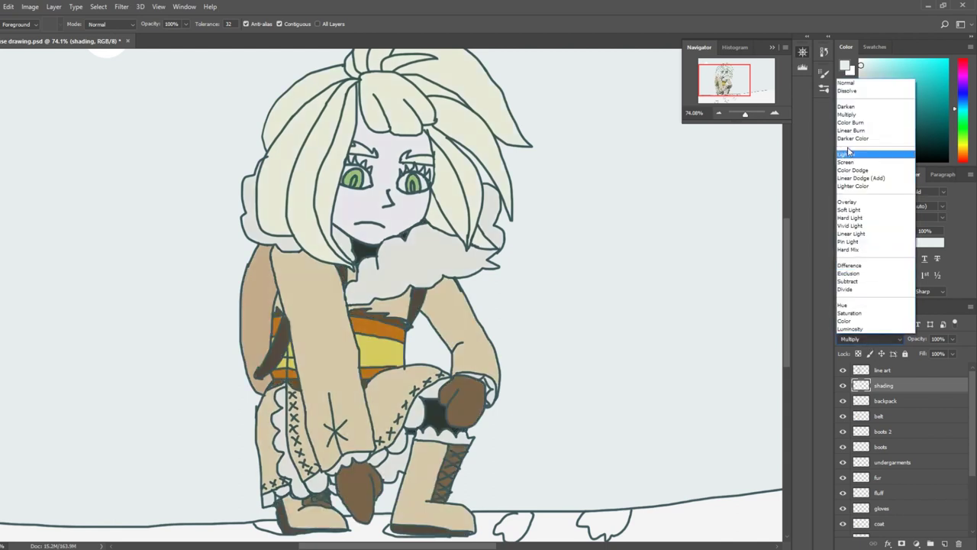
{"action": "left_click", "coordinate": [850, 218]}
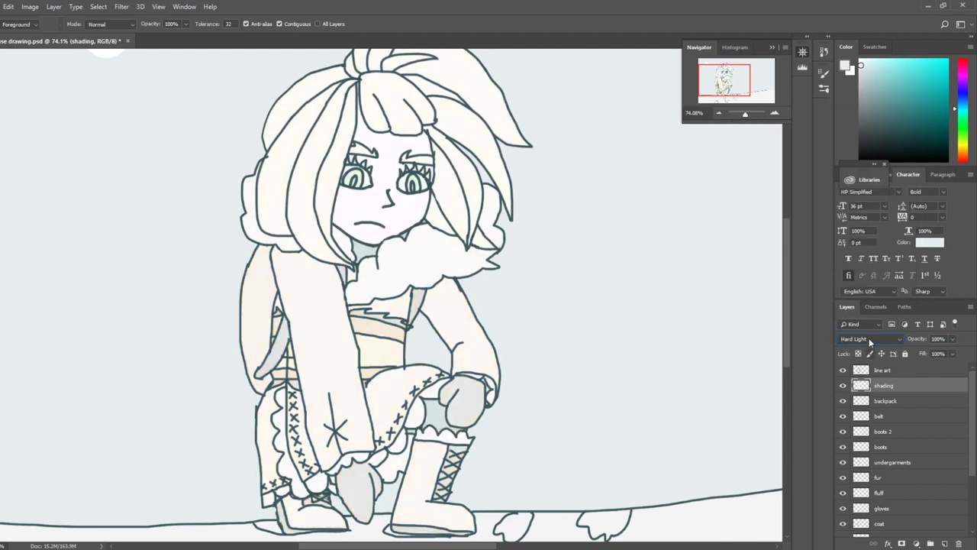
{"action": "left_click", "coordinate": [868, 337]}
{"action": "left_click", "coordinate": [891, 337]}
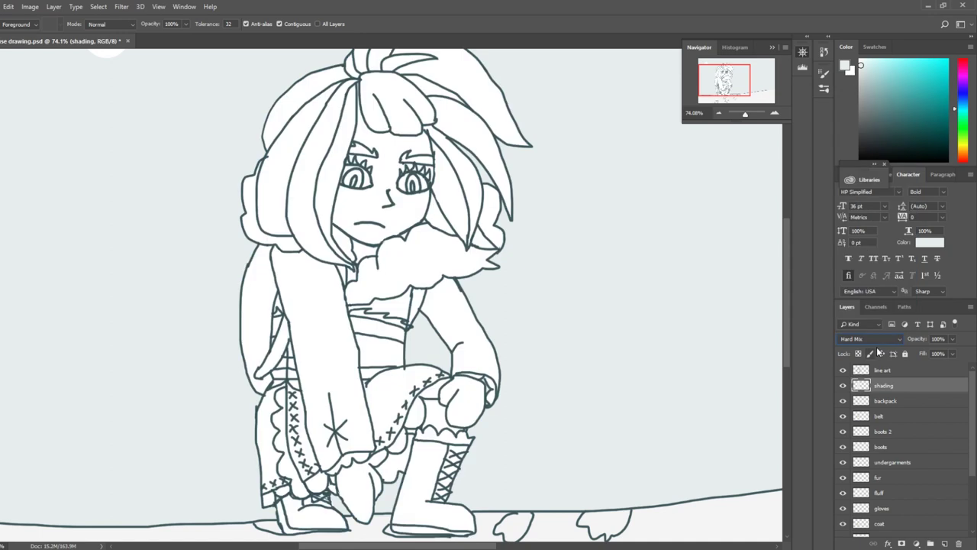
{"action": "left_click", "coordinate": [875, 341]}
{"action": "left_click", "coordinate": [886, 295]}
Step: Lasso an area on the girl's face for the cheek blush
{"action": "left_click_drag", "start_coordinate": [744, 115], "coordinate": [747, 113]}
{"action": "key", "text": "l"}
{"action": "mouse_move", "coordinate": [196, 348]}
{"action": "left_mouse_down"}
{"action": "mouse_move", "coordinate": [329, 109]}
{"action": "mouse_move", "coordinate": [464, 193]}
{"action": "left_mouse_up"}
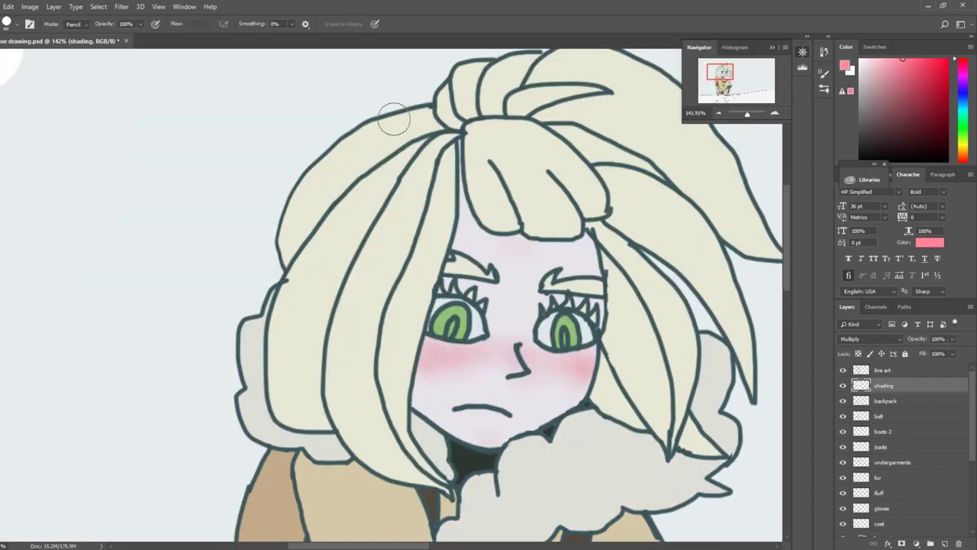
Step: Try a highlight stroke along the hair edge, undo it, and switch to Lasso selection
{"action": "left_click", "coordinate": [16, 24]}
{"action": "left_click_drag", "start_coordinate": [397, 116], "coordinate": [264, 258]}
{"action": "key", "text": "ctrl+z"}
{"action": "key", "text": "l"}
{"action": "left_click_drag", "start_coordinate": [437, 107], "coordinate": [442, 113]}
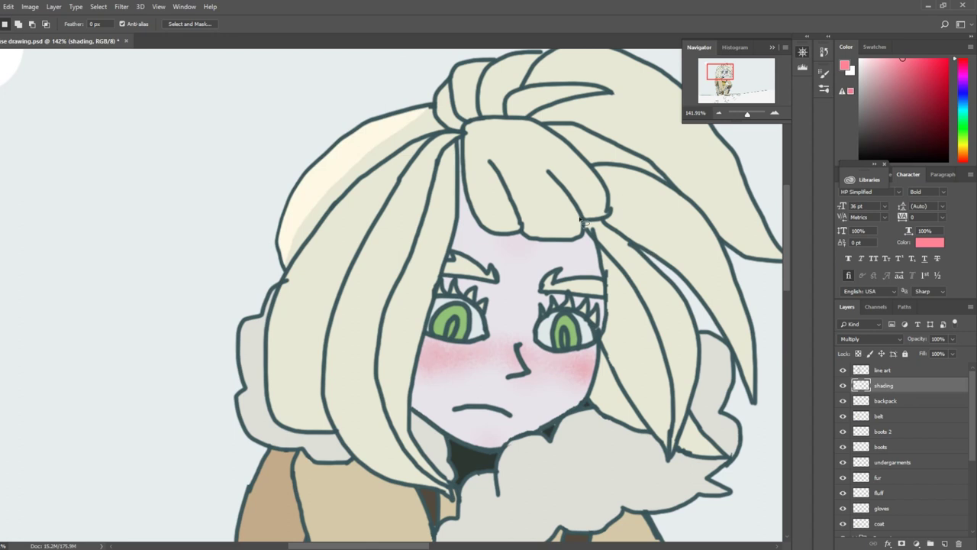
{"action": "key", "text": "ctrl+shift+d"}
{"action": "key", "text": "ctrl+z"}
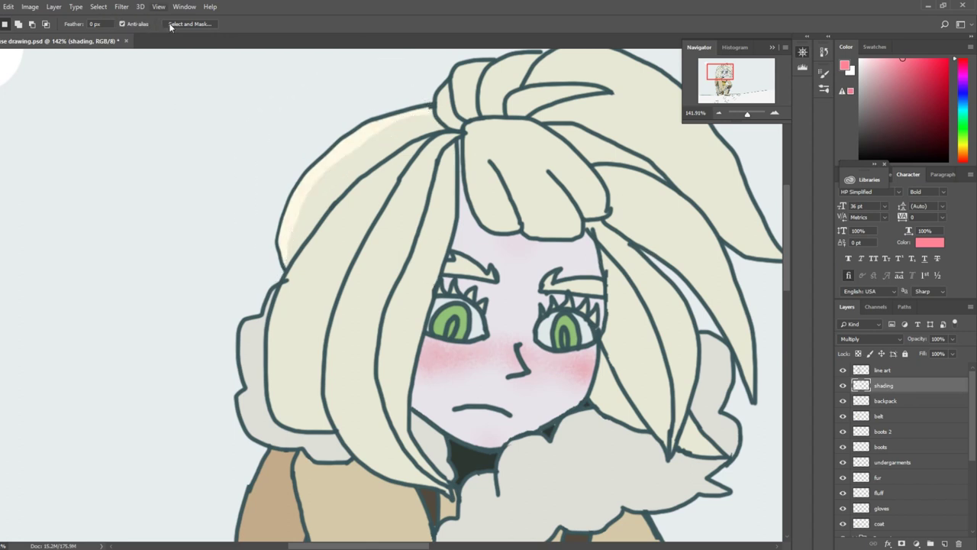
Step: Erase grey shading from highlight strips on the left, top and upper hair strands
{"action": "left_click_drag", "start_coordinate": [288, 439], "coordinate": [291, 441]}
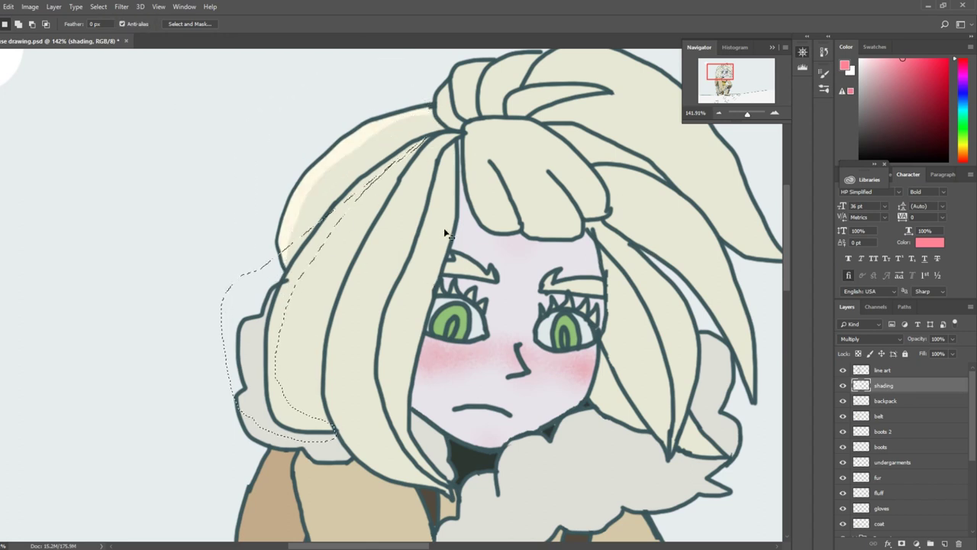
{"action": "key", "text": "Delete"}
{"action": "key", "text": "ctrl+d"}
{"action": "mouse_move", "coordinate": [474, 113]}
{"action": "left_mouse_down"}
{"action": "mouse_move", "coordinate": [532, 130]}
{"action": "mouse_move", "coordinate": [534, 67]}
{"action": "mouse_move", "coordinate": [634, 105]}
{"action": "mouse_move", "coordinate": [533, 130]}
{"action": "left_mouse_up"}
{"action": "key", "text": "Delete"}
{"action": "key", "text": "ctrl+d"}
{"action": "key", "text": "Delete"}
{"action": "key", "text": "ctrl+d"}
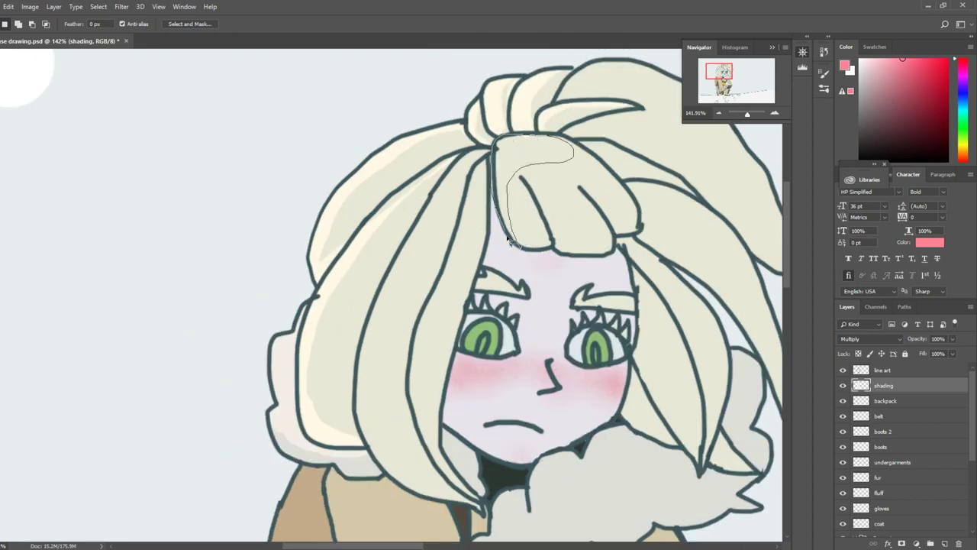
{"action": "left_click_drag", "start_coordinate": [510, 242], "coordinate": [510, 243]}
{"action": "key", "text": "Delete"}
{"action": "key", "text": "ctrl+d"}
{"action": "scroll", "coordinate": [592, 286], "scroll_direction": "down", "scroll_amount": 5}
{"action": "scroll", "coordinate": [592, 286], "scroll_direction": "up", "scroll_amount": 4}
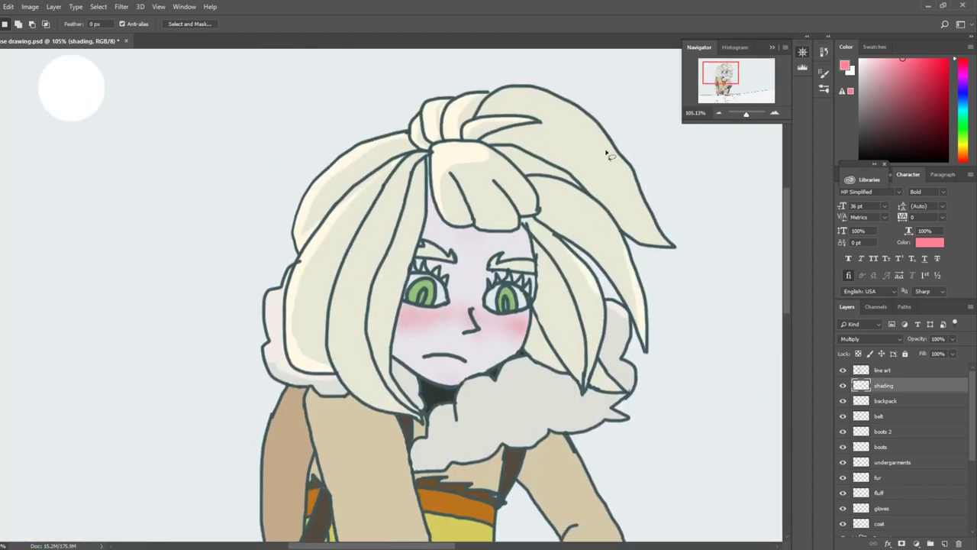
Step: Clear shading from the right hair strand, the left eye and a strip along the chin
{"action": "left_click_drag", "start_coordinate": [505, 111], "coordinate": [510, 109]}
{"action": "key", "text": "Delete"}
{"action": "key", "text": "ctrl+d"}
{"action": "scroll", "coordinate": [763, 308], "scroll_direction": "up", "scroll_amount": 3}
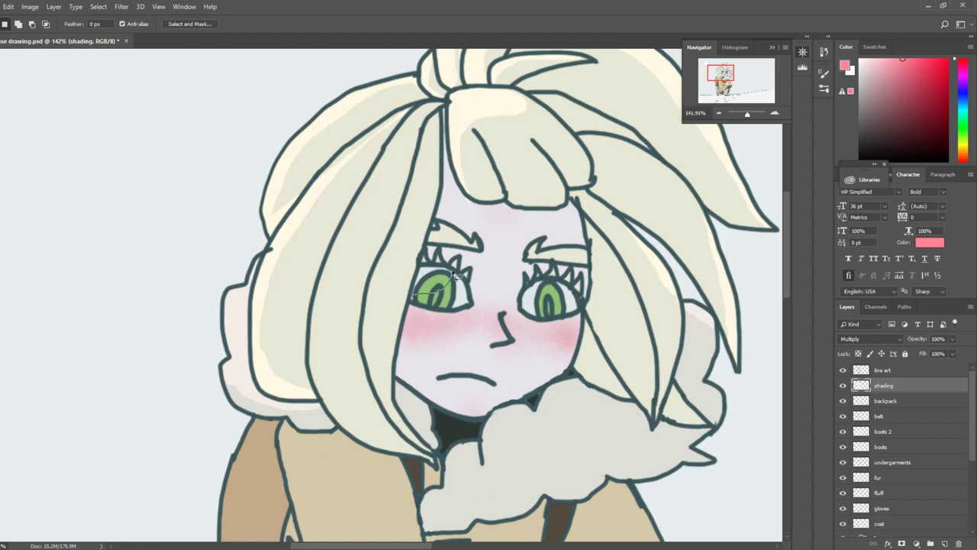
{"action": "key", "text": "Delete"}
{"action": "key", "text": "ctrl+d"}
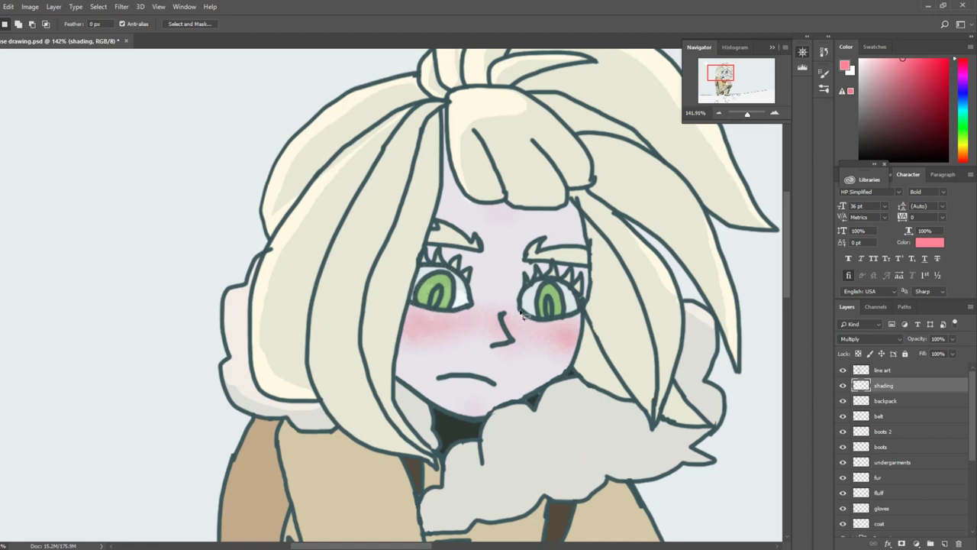
{"action": "left_click_drag", "start_coordinate": [488, 410], "coordinate": [488, 410]}
{"action": "key", "text": "Delete"}
{"action": "key", "text": "ctrl+d"}
Step: Brush lightly at 50% opacity across the cheek and chin to soften the shading
{"action": "key", "text": "b"}
{"action": "left_click", "coordinate": [6, 21]}
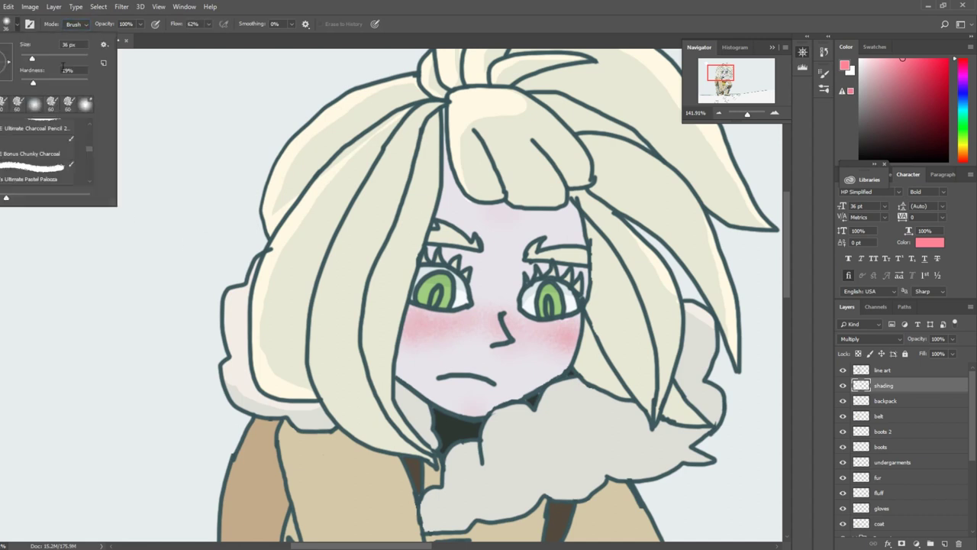
{"action": "key", "text": "Return"}
{"action": "key", "text": "5"}
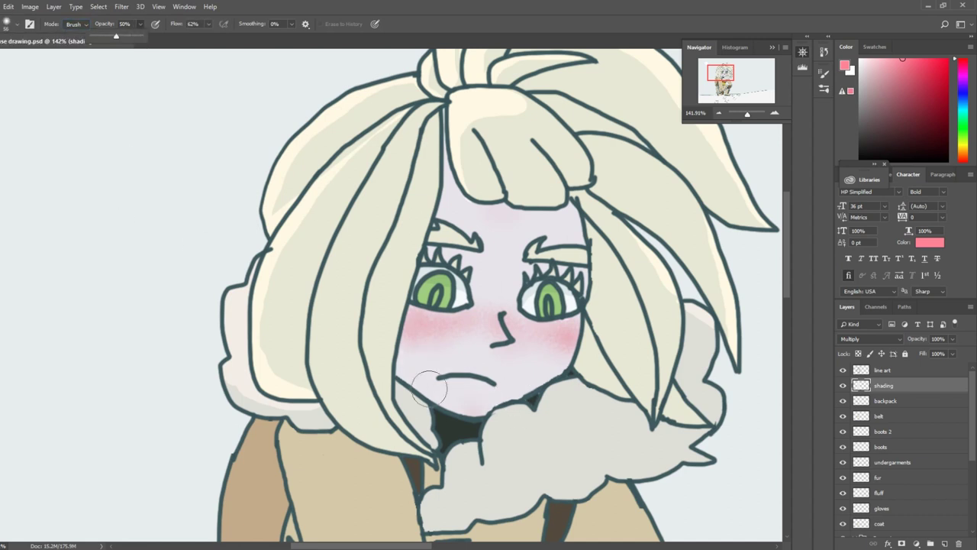
{"action": "mouse_move", "coordinate": [423, 385]}
{"action": "left_mouse_down"}
{"action": "mouse_move", "coordinate": [534, 360]}
{"action": "mouse_move", "coordinate": [433, 340]}
{"action": "left_mouse_up"}
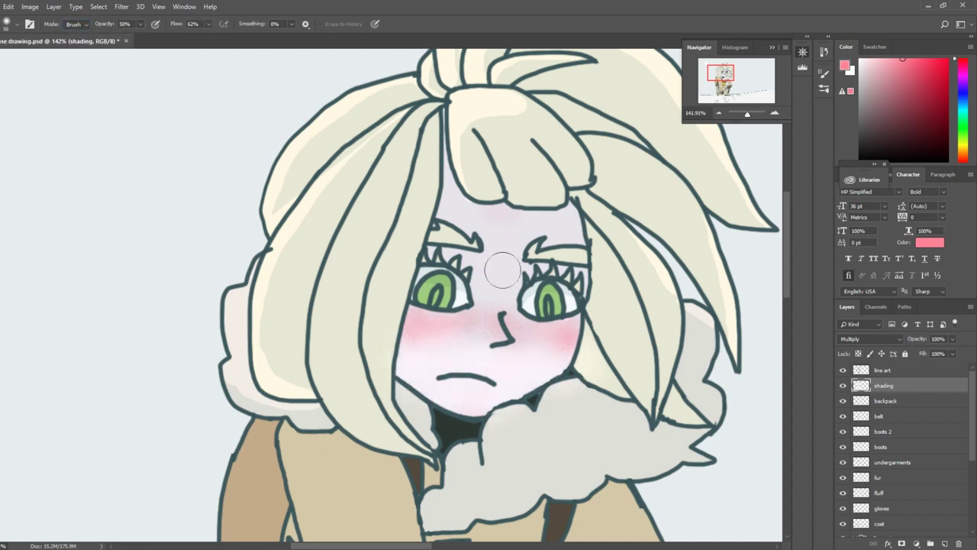
{"action": "scroll", "coordinate": [378, 249], "scroll_direction": "down", "scroll_amount": 5}
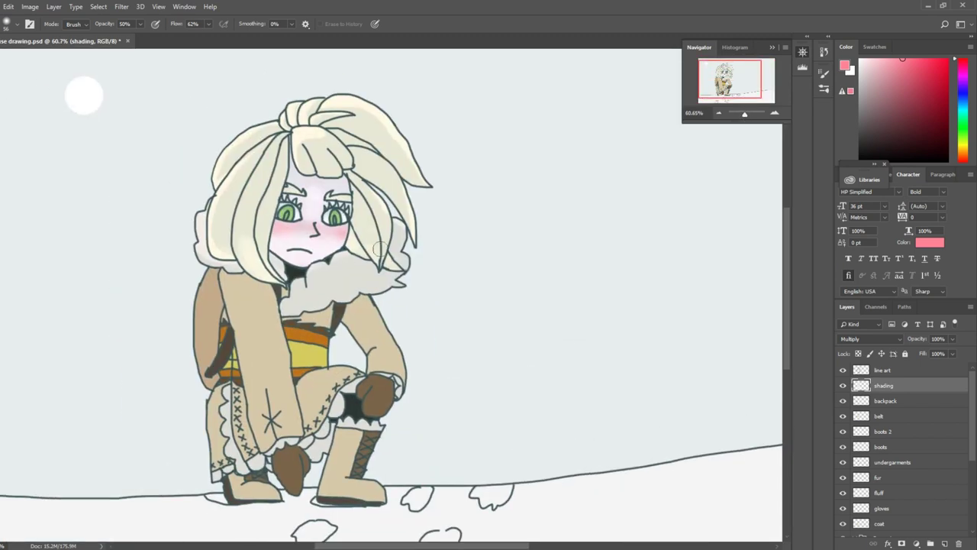
Step: Outline a highlight strip on the coat sleeve and delete its shading
{"action": "scroll", "coordinate": [237, 271], "scroll_direction": "up", "scroll_amount": 4}
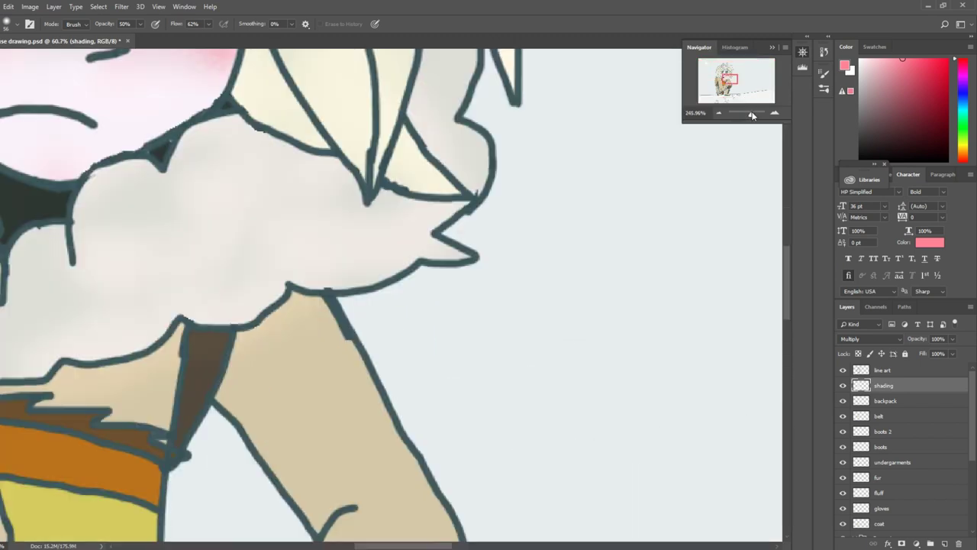
{"action": "scroll", "coordinate": [353, 238], "scroll_direction": "down", "scroll_amount": 2}
{"action": "key", "text": "l"}
{"action": "mouse_move", "coordinate": [353, 238]}
{"action": "left_mouse_down"}
{"action": "mouse_move", "coordinate": [313, 414]}
{"action": "mouse_move", "coordinate": [290, 240]}
{"action": "left_mouse_up"}
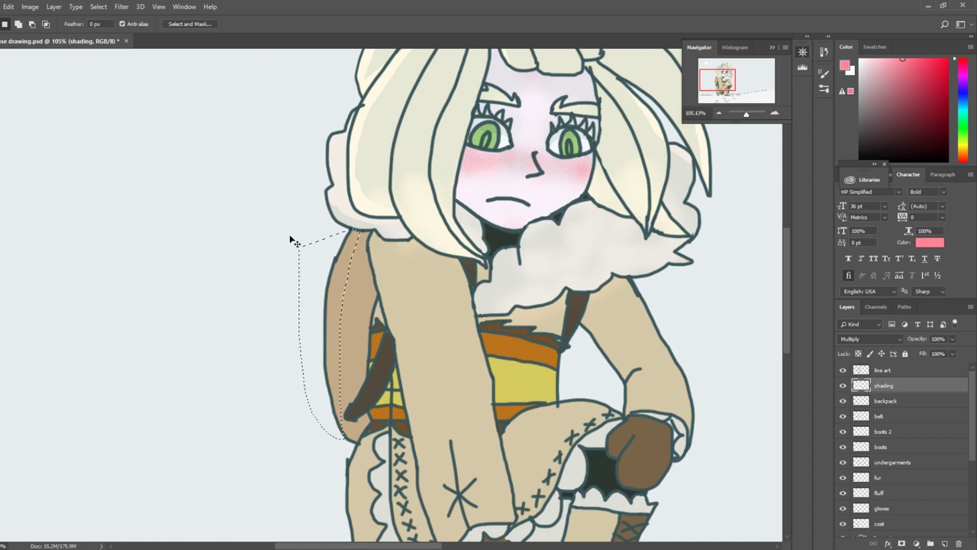
{"action": "key", "text": "ctrl+d"}
{"action": "scroll", "coordinate": [382, 267], "scroll_direction": "down", "scroll_amount": 3}
{"action": "left_click_drag", "start_coordinate": [385, 130], "coordinate": [437, 324]}
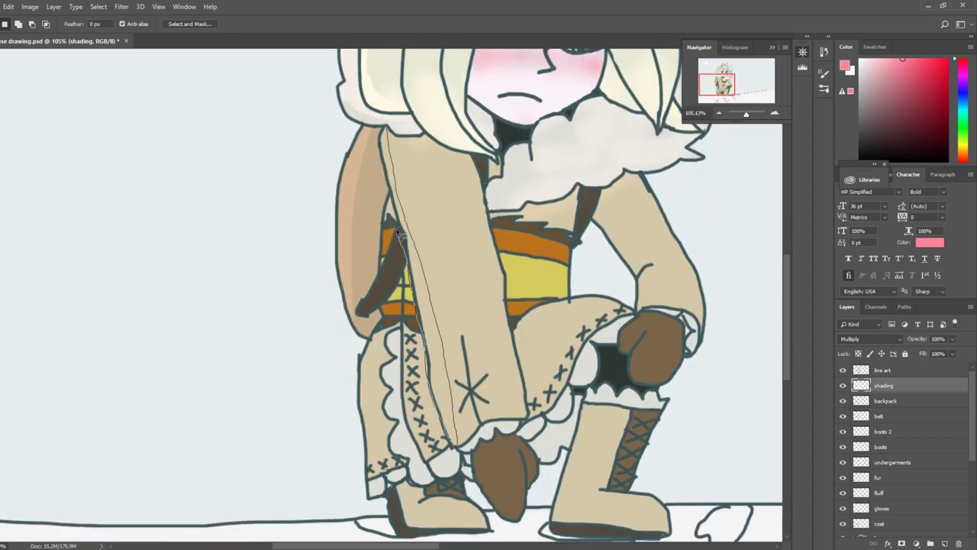
{"action": "left_click_drag", "start_coordinate": [399, 233], "coordinate": [384, 136]}
{"action": "key", "text": "Delete"}
{"action": "key", "text": "ctrl+d"}
Step: Clear the shading from highlight strips on the leg and the boot
{"action": "left_click_drag", "start_coordinate": [345, 509], "coordinate": [358, 505]}
{"action": "key", "text": "Delete"}
{"action": "key", "text": "ctrl+d"}
{"action": "left_click_drag", "start_coordinate": [385, 492], "coordinate": [385, 523]}
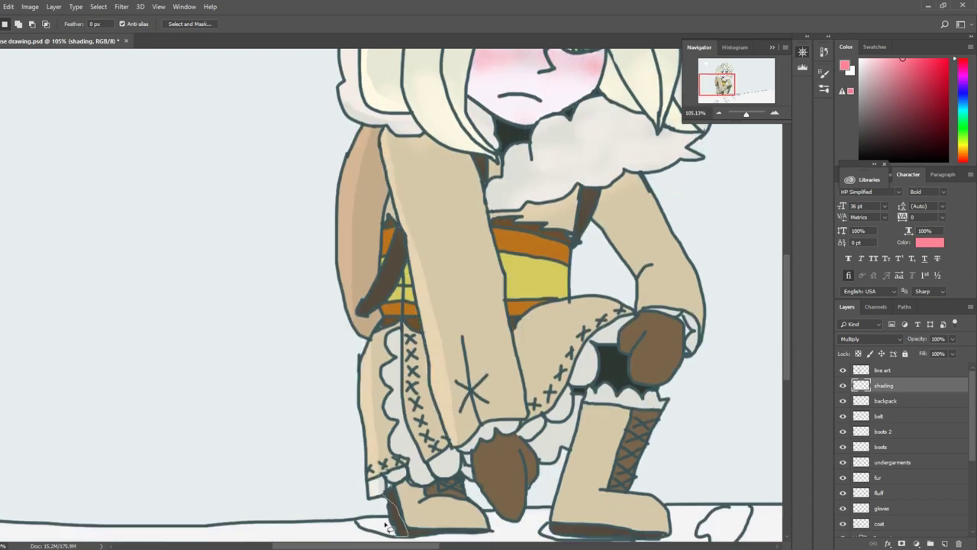
{"action": "left_click_drag", "start_coordinate": [528, 516], "coordinate": [523, 505]}
{"action": "key", "text": "Delete"}
{"action": "key", "text": "ctrl+d"}
{"action": "left_click_drag", "start_coordinate": [472, 477], "coordinate": [469, 500]}
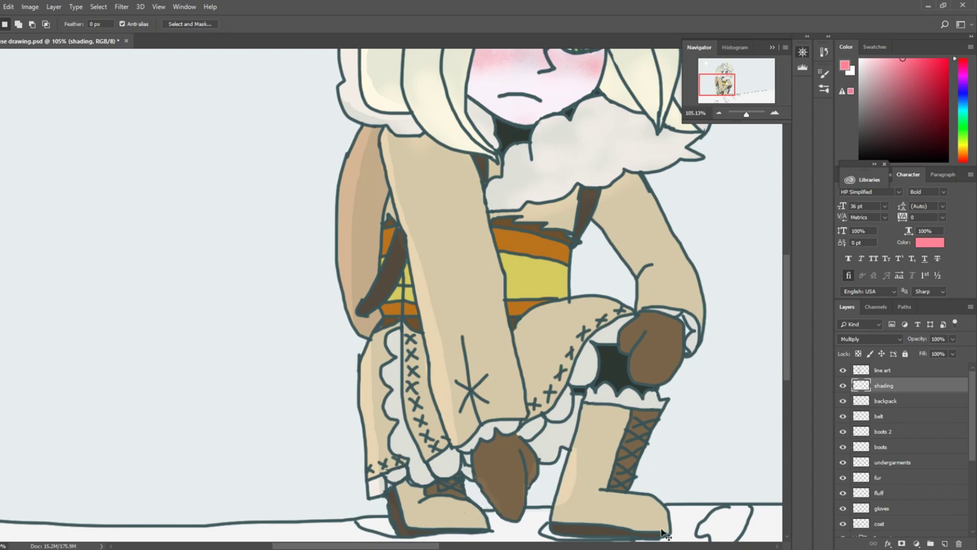
Step: Clear a highlight strip on the arm, then zoom out to the whole figure
{"action": "left_click_drag", "start_coordinate": [661, 403], "coordinate": [555, 346]}
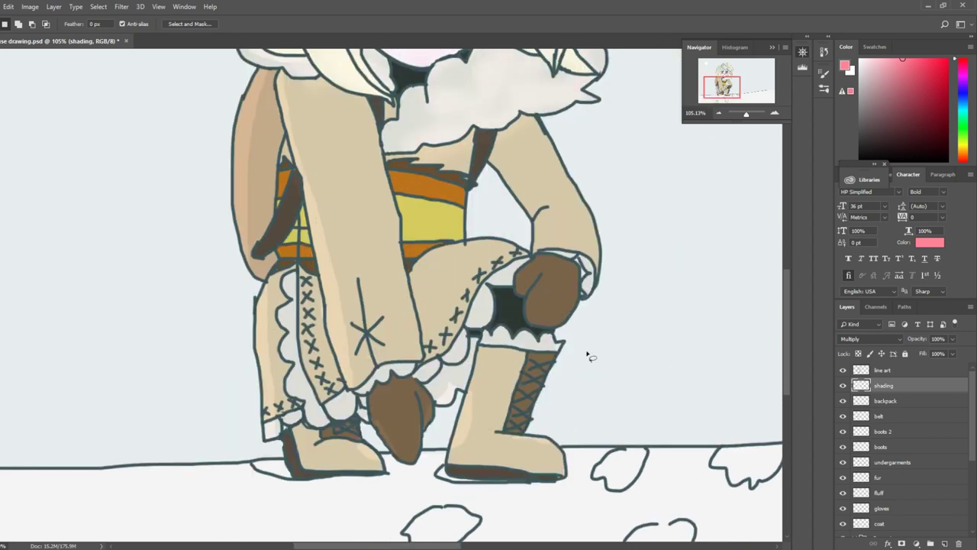
{"action": "left_click_drag", "start_coordinate": [510, 178], "coordinate": [484, 160]}
{"action": "key", "text": "Delete"}
{"action": "key", "text": "ctrl+d"}
{"action": "scroll", "coordinate": [455, 317], "scroll_direction": "up", "scroll_amount": 5}
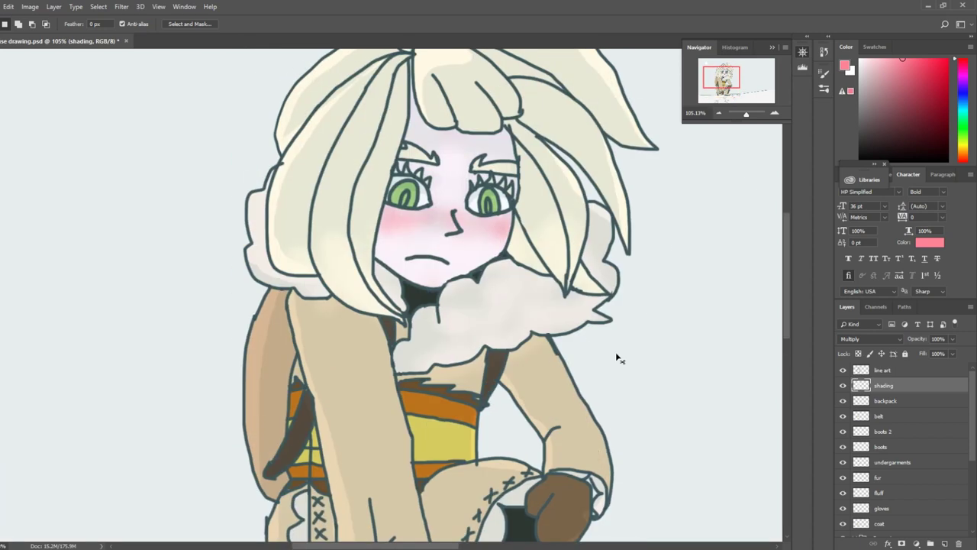
{"action": "left_click_drag", "start_coordinate": [741, 89], "coordinate": [734, 80]}
{"action": "left_click_drag", "start_coordinate": [745, 113], "coordinate": [745, 113]}
Step: Sample the pale background colour and add a new layer above the shading layer
{"action": "key", "text": "i"}
{"action": "left_click", "coordinate": [512, 368]}
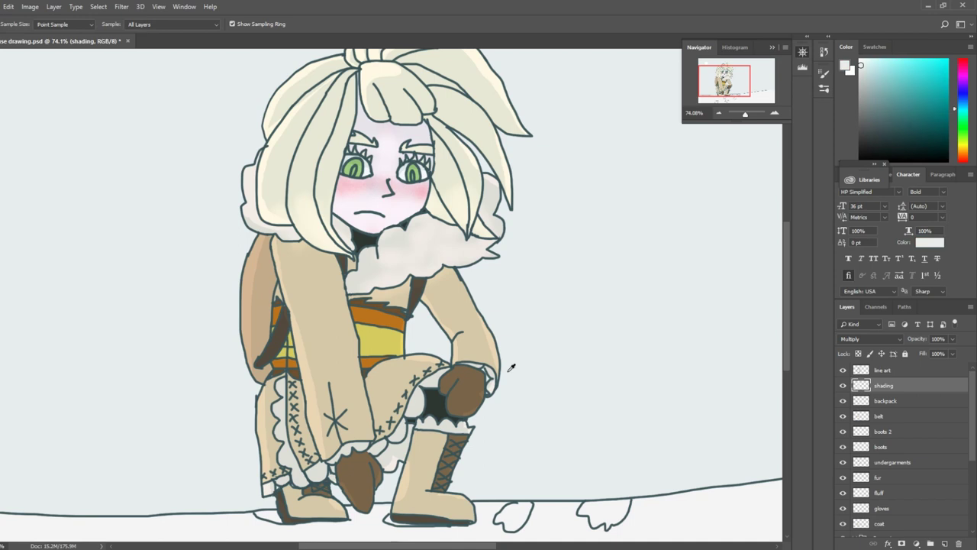
{"action": "left_click", "coordinate": [945, 544]}
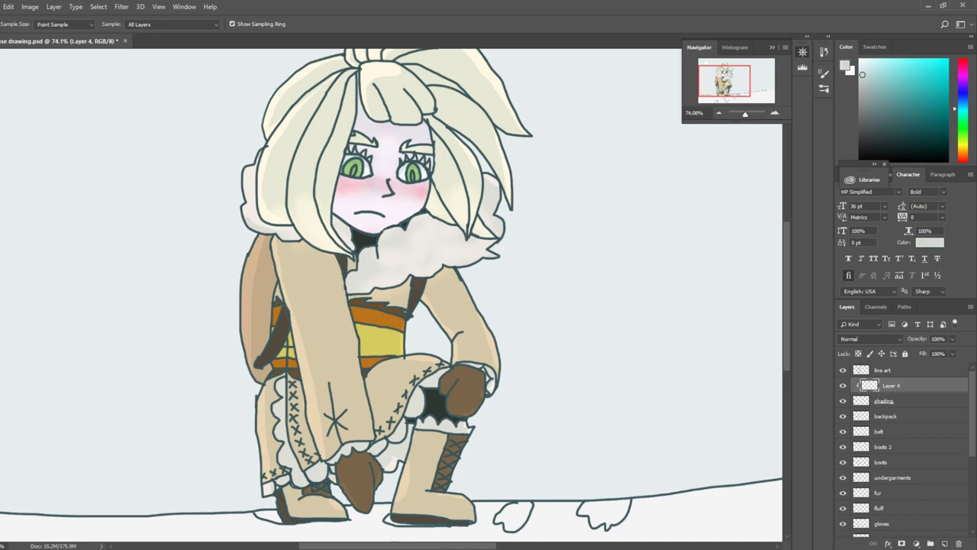
Step: Set the brush to 55% opacity and a smaller size
{"action": "key", "text": "b"}
{"action": "scroll", "coordinate": [328, 229], "scroll_direction": "up", "scroll_amount": 2}
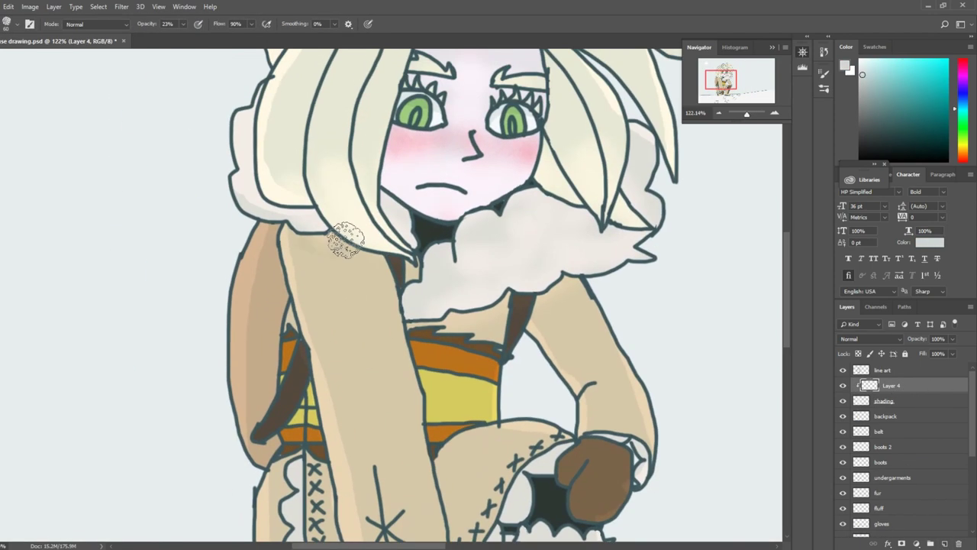
{"action": "left_click", "coordinate": [183, 24]}
{"action": "left_click_drag", "start_coordinate": [183, 44], "coordinate": [202, 44]}
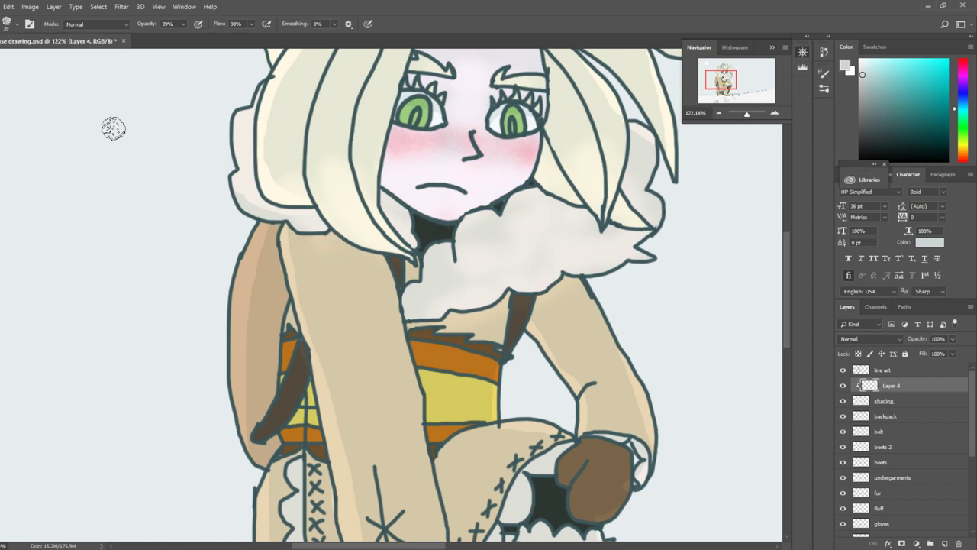
{"action": "right_click", "coordinate": [114, 129]}
{"action": "key", "text": "Return"}
{"action": "scroll", "coordinate": [378, 55], "scroll_direction": "up", "scroll_amount": 2}
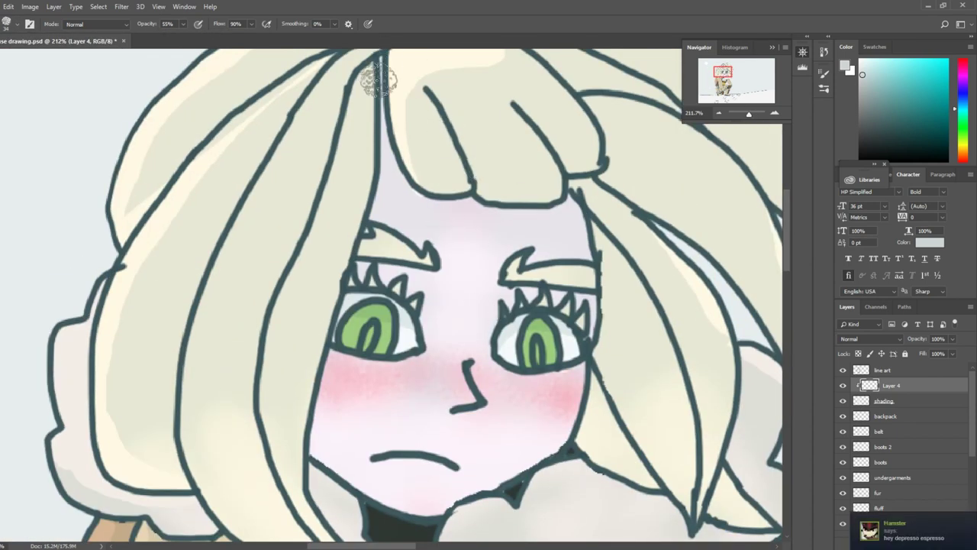
{"action": "left_click_drag", "start_coordinate": [485, 370], "coordinate": [507, 325]}
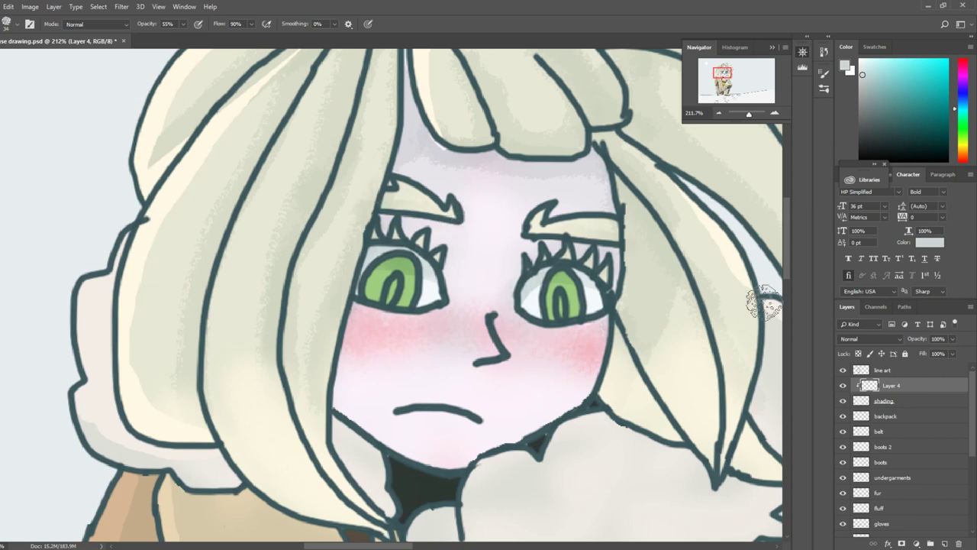
{"action": "scroll", "coordinate": [517, 343], "scroll_direction": "down", "scroll_amount": 3}
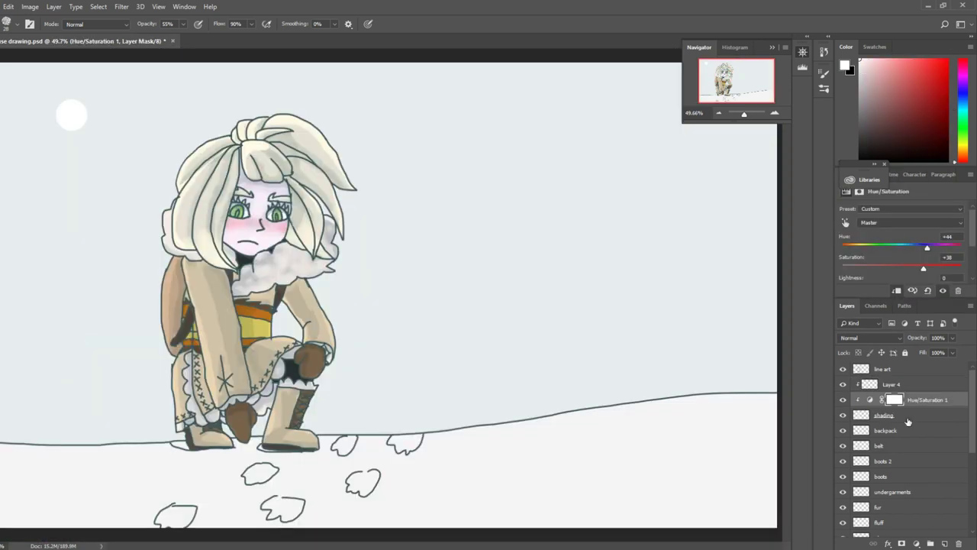
Step: Tweak the shading opacity, then switch Layer 4 from Darken to Multiply blending
{"action": "left_click_drag", "start_coordinate": [951, 352], "coordinate": [936, 355]}
{"action": "left_click", "coordinate": [884, 385]}
{"action": "left_click", "coordinate": [870, 337]}
{"action": "left_click", "coordinate": [848, 106]}
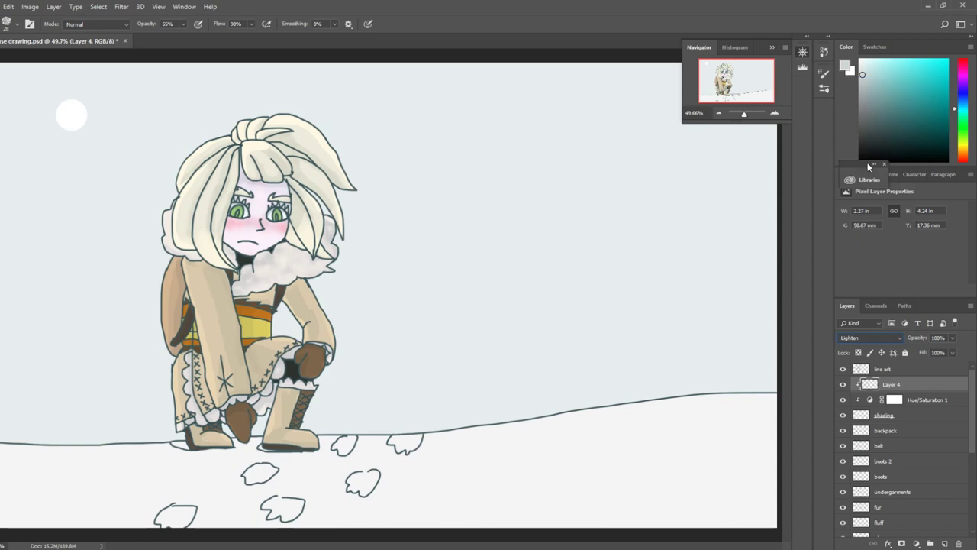
{"action": "left_click", "coordinate": [871, 337]}
{"action": "left_click", "coordinate": [849, 113]}
{"action": "right_click", "coordinate": [910, 387]}
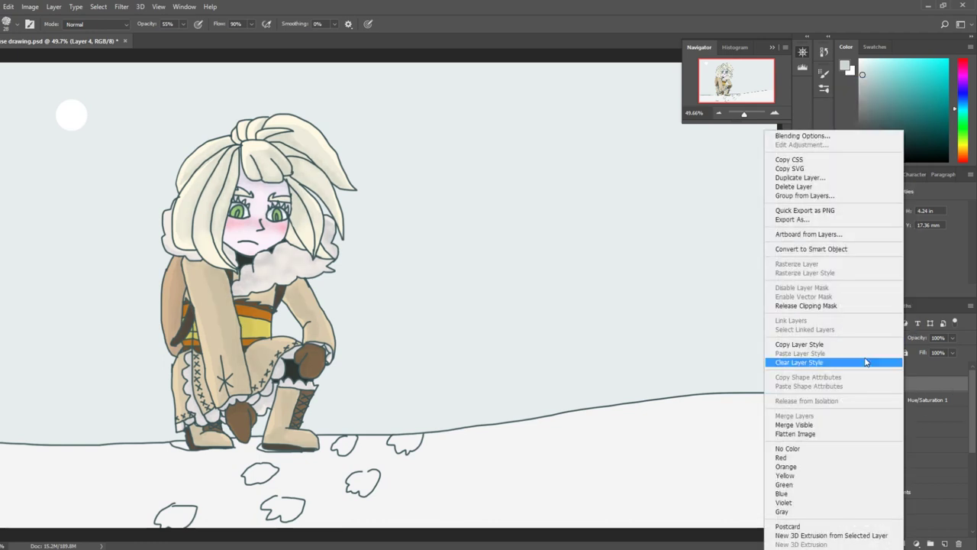
{"action": "left_click", "coordinate": [953, 284]}
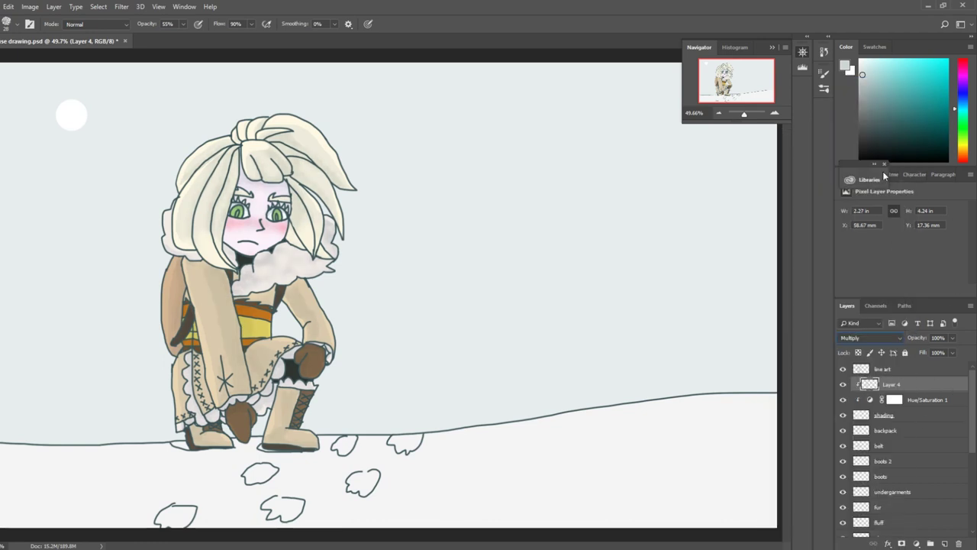
{"action": "left_click", "coordinate": [53, 6]}
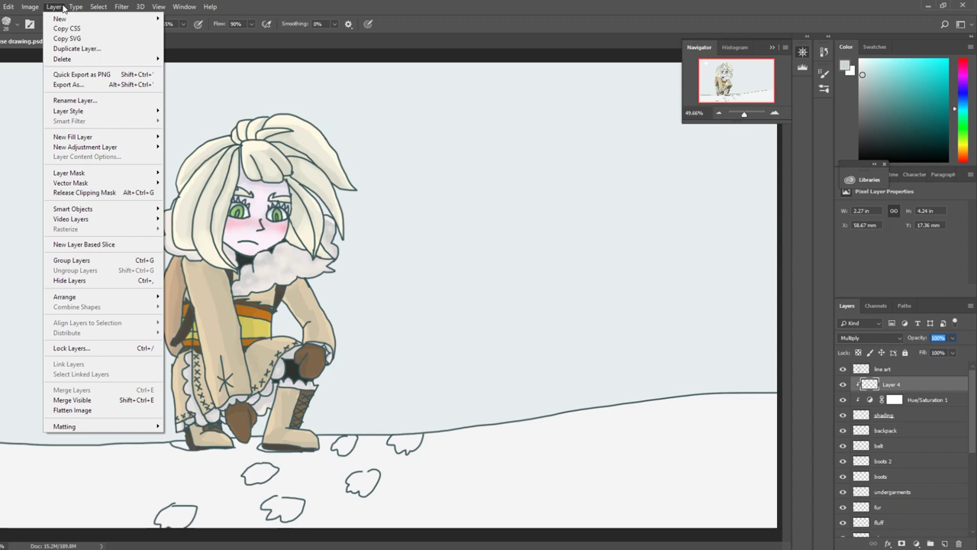
Step: Create a Color Dodge layer and paint a pale yellow hair highlight at 92% opacity
{"action": "key", "text": "Escape"}
{"action": "left_click", "coordinate": [30, 6]}
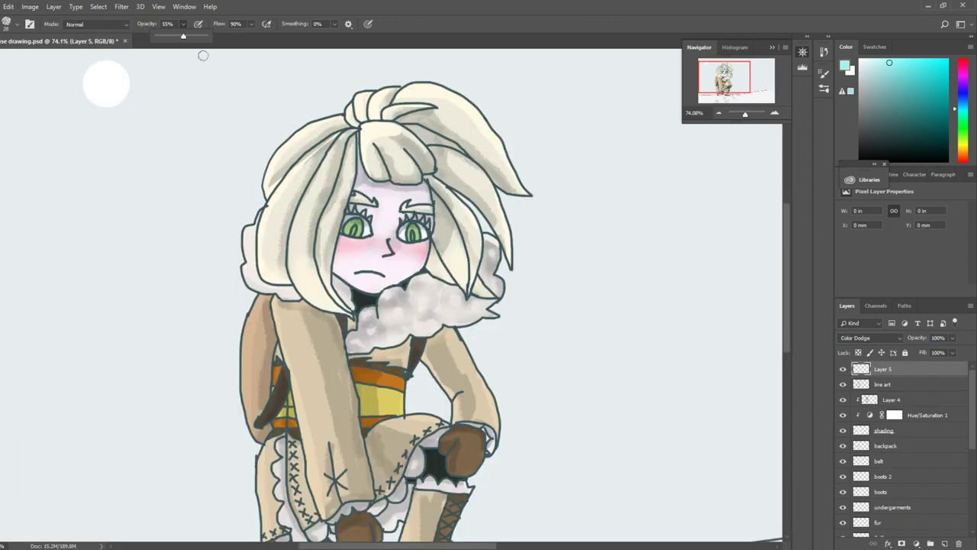
{"action": "key", "text": "9"}
{"action": "key", "text": "2"}
{"action": "left_click", "coordinate": [963, 147]}
{"action": "left_click", "coordinate": [906, 65]}
{"action": "left_click_drag", "start_coordinate": [284, 162], "coordinate": [305, 199]}
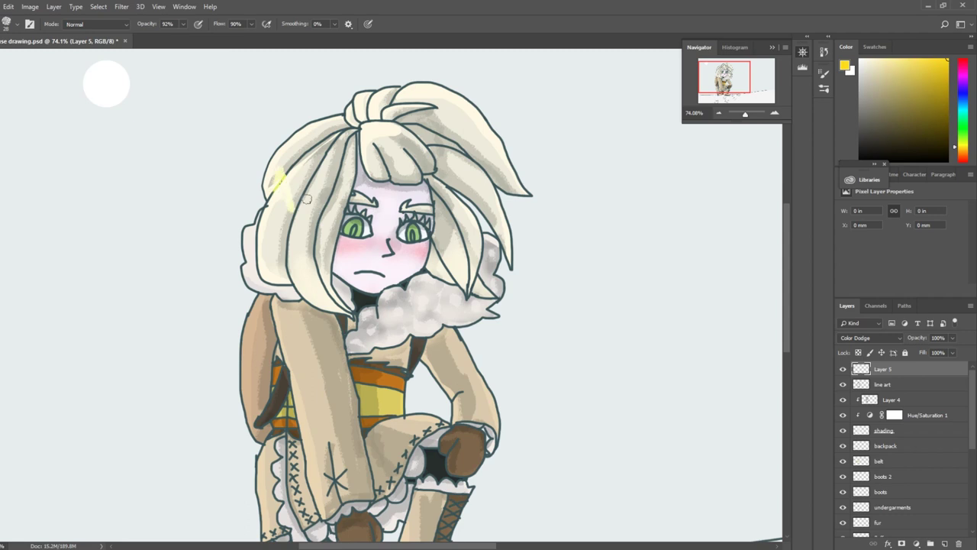
Step: Reduce the brush size to 69 px and zoom in on the top of the hair
{"action": "left_click", "coordinate": [17, 24]}
{"action": "key", "text": "Return"}
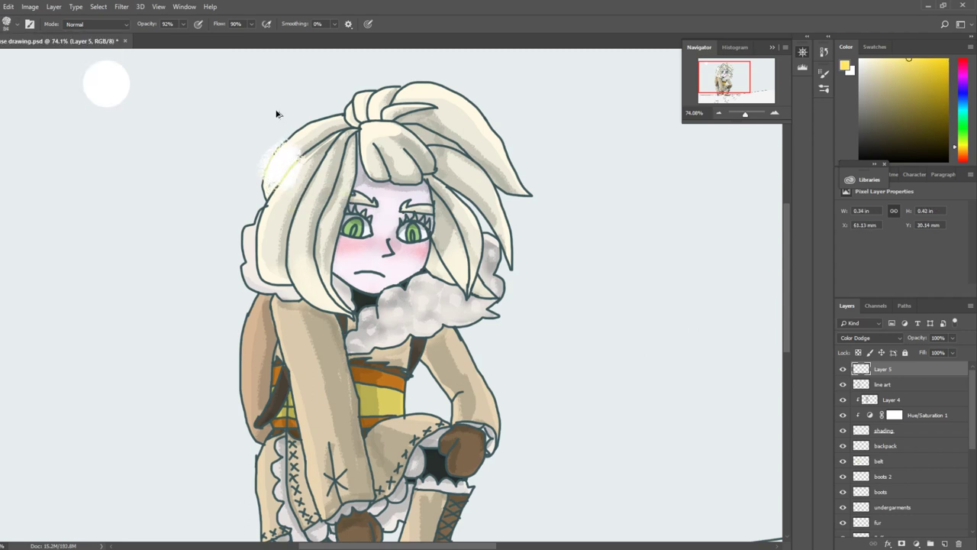
{"action": "left_click", "coordinate": [17, 24]}
{"action": "left_click_drag", "start_coordinate": [48, 58], "coordinate": [43, 58]}
{"action": "key", "text": "Return"}
{"action": "left_click", "coordinate": [17, 24]}
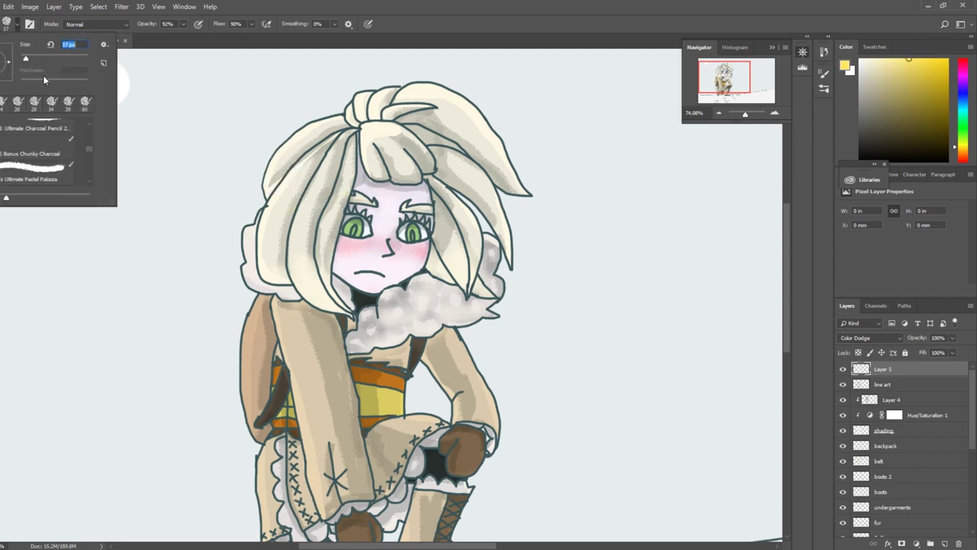
{"action": "key", "text": "Return"}
{"action": "scroll", "coordinate": [132, 147], "scroll_direction": "up", "scroll_amount": 5}
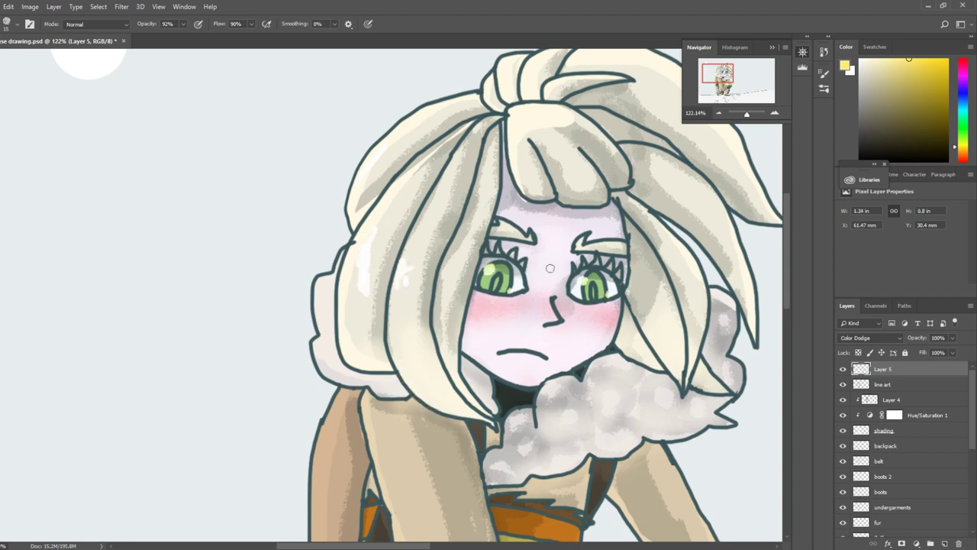
{"action": "left_click_drag", "start_coordinate": [88, 57], "coordinate": [36, 107]}
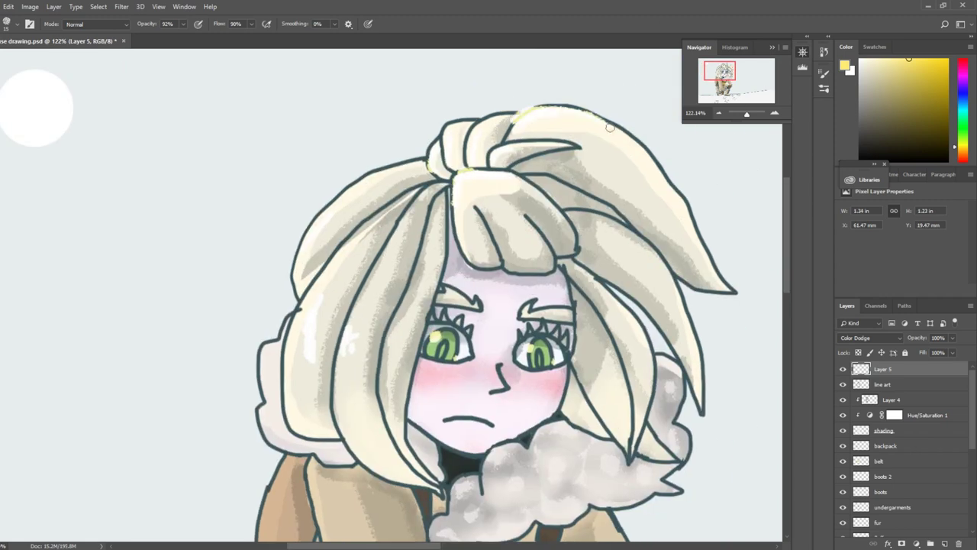
{"action": "left_click", "coordinate": [883, 384]}
Step: Try Lighten, Color Burn, Subtract, Soft Light and Linear Dodge on the line art, settling on Darken
{"action": "left_click", "coordinate": [870, 337]}
{"action": "left_click", "coordinate": [846, 153]}
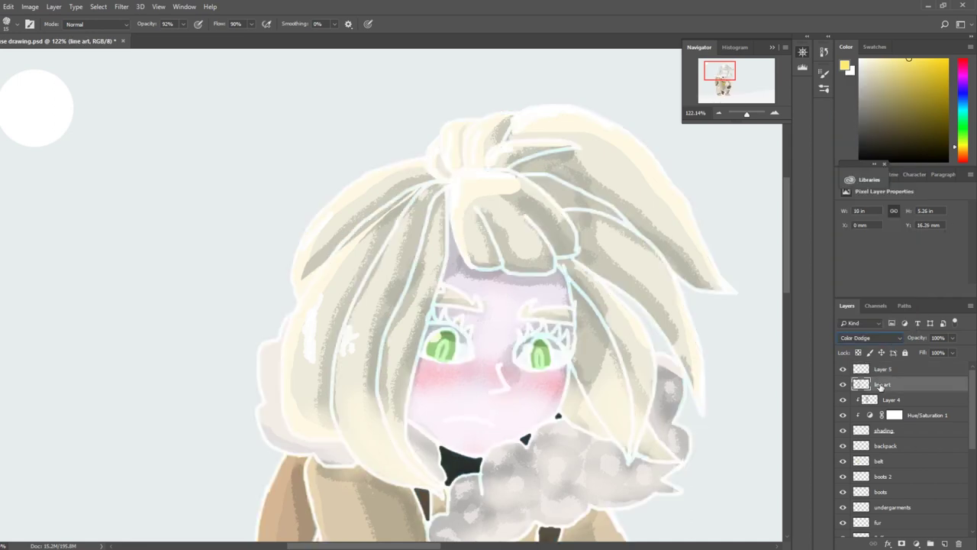
{"action": "left_click", "coordinate": [871, 337]}
{"action": "left_click", "coordinate": [849, 114]}
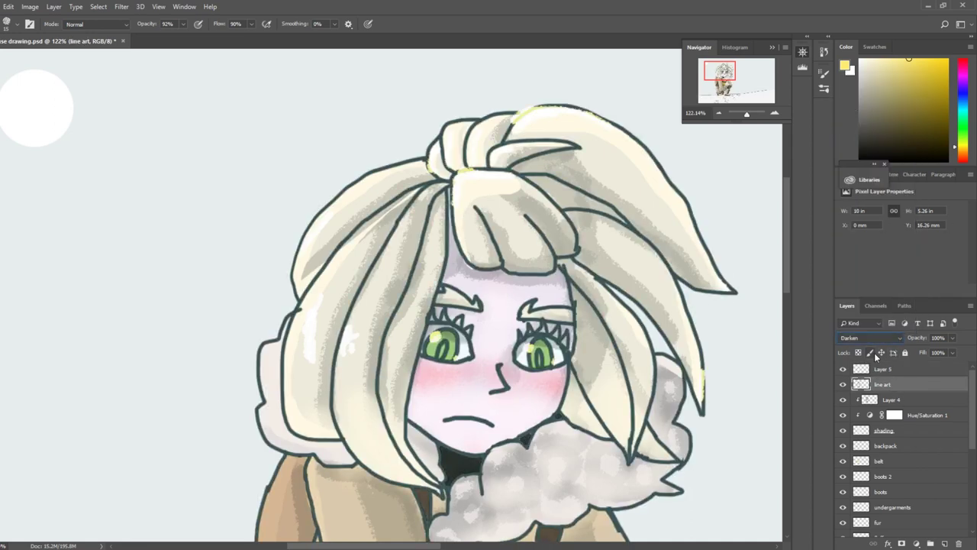
{"action": "left_click", "coordinate": [871, 338]}
{"action": "left_click", "coordinate": [851, 122]}
{"action": "left_click", "coordinate": [871, 337]}
{"action": "left_click", "coordinate": [849, 153]}
{"action": "left_click", "coordinate": [870, 338]}
{"action": "left_click", "coordinate": [852, 289]}
{"action": "left_click", "coordinate": [871, 337]}
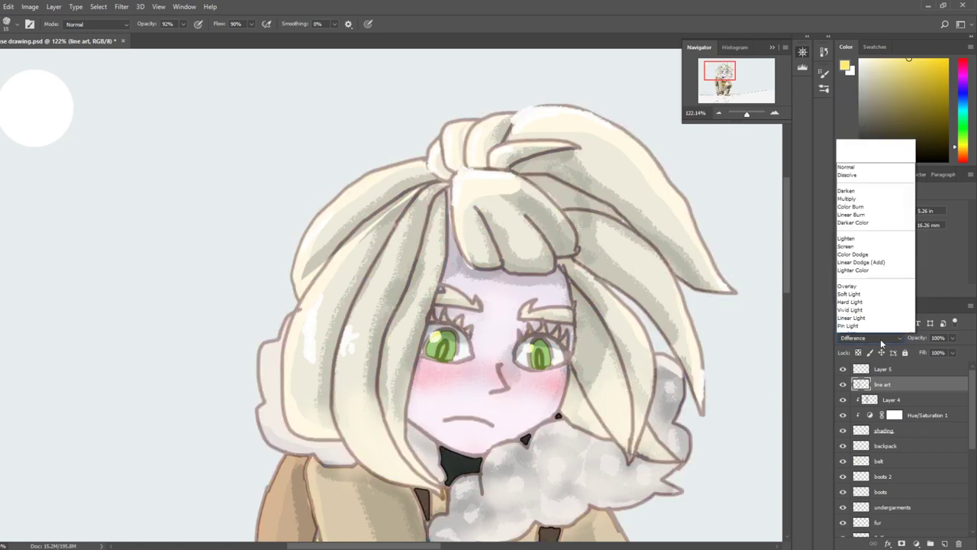
{"action": "left_click", "coordinate": [849, 295]}
{"action": "left_click", "coordinate": [871, 337]}
{"action": "left_click", "coordinate": [876, 276]}
{"action": "left_click", "coordinate": [870, 338]}
{"action": "left_click", "coordinate": [850, 122]}
{"action": "left_click", "coordinate": [870, 338]}
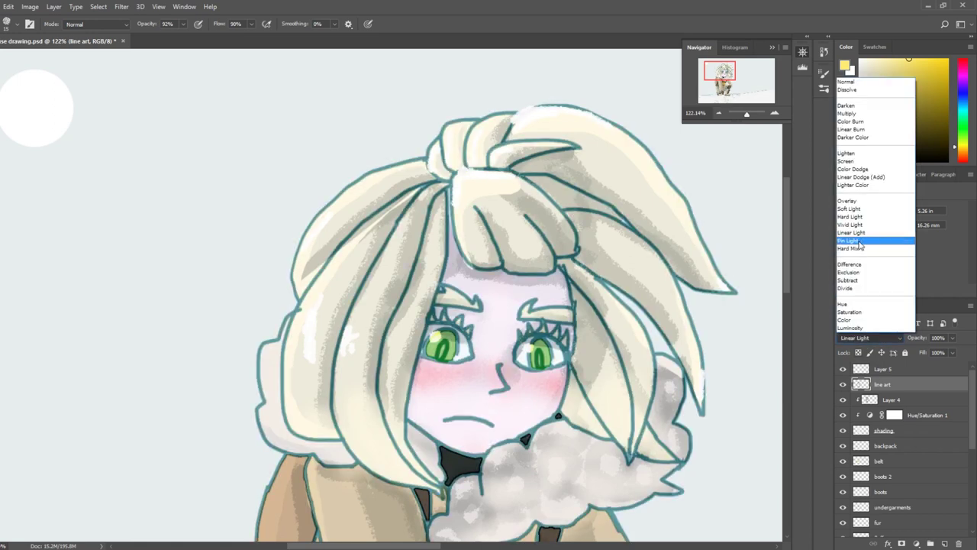
{"action": "left_click", "coordinate": [849, 161]}
{"action": "left_click", "coordinate": [871, 338]}
{"action": "left_click", "coordinate": [854, 179]}
{"action": "left_click", "coordinate": [870, 338]}
{"action": "left_click", "coordinate": [837, 129]}
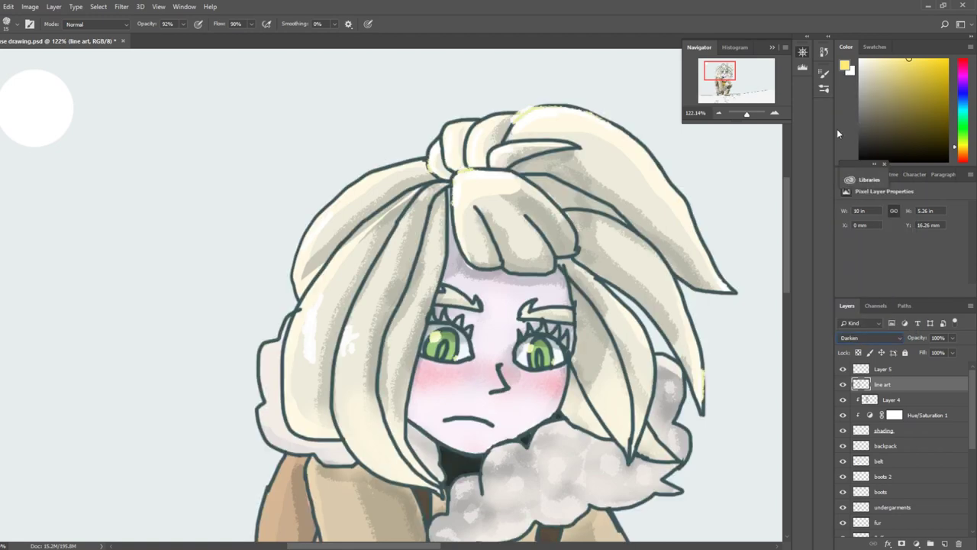
Step: Return to Layer 5 and paint highlights along the left hair outline
{"action": "scroll", "coordinate": [494, 410], "scroll_direction": "up", "scroll_amount": 2}
{"action": "key", "text": "alt+]"}
{"action": "left_click_drag", "start_coordinate": [275, 243], "coordinate": [266, 267]}
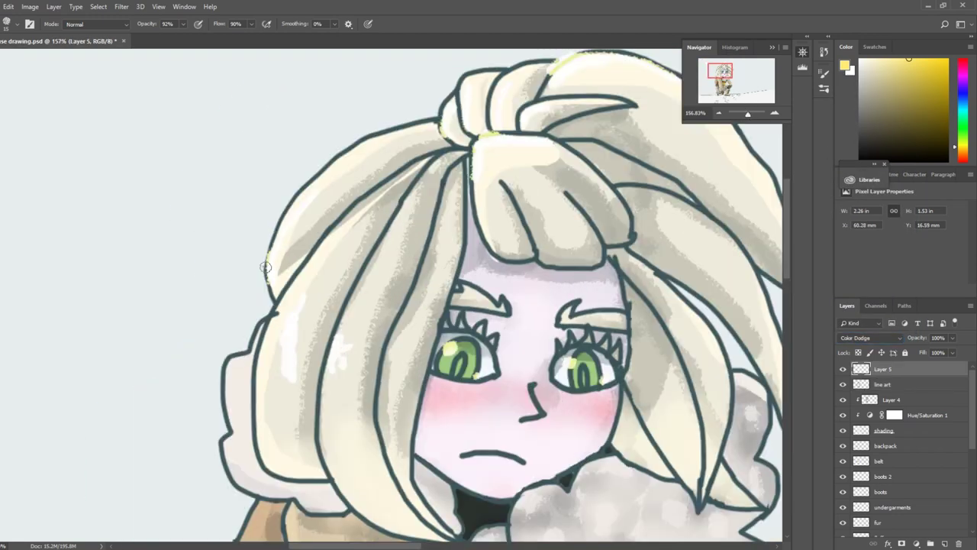
Step: Paint pale yellow highlights along the top hair outline
{"action": "mouse_move", "coordinate": [475, 136]}
{"action": "left_mouse_down"}
{"action": "mouse_move", "coordinate": [447, 183]}
{"action": "mouse_move", "coordinate": [382, 173]}
{"action": "left_mouse_up"}
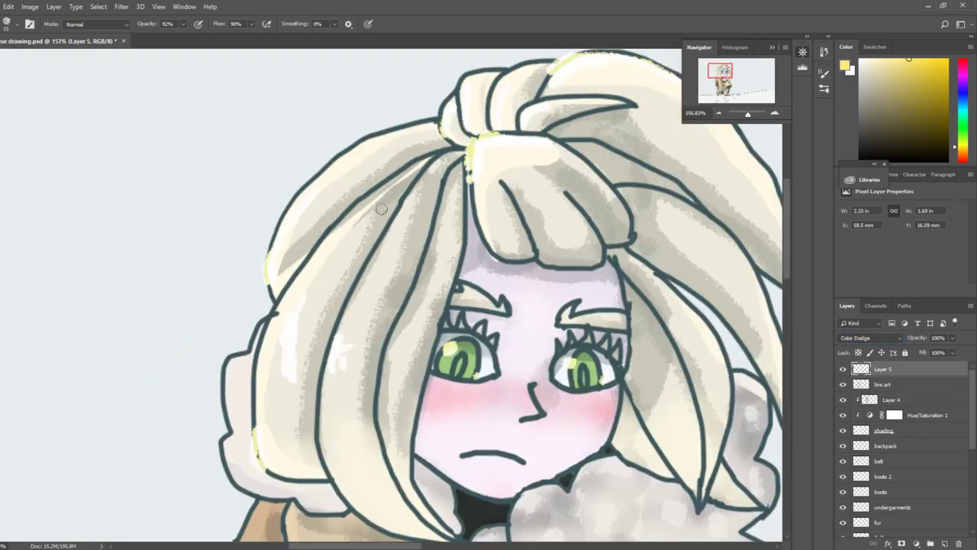
{"action": "scroll", "coordinate": [381, 209], "scroll_direction": "down", "scroll_amount": 4}
{"action": "scroll", "coordinate": [212, 210], "scroll_direction": "up", "scroll_amount": 3}
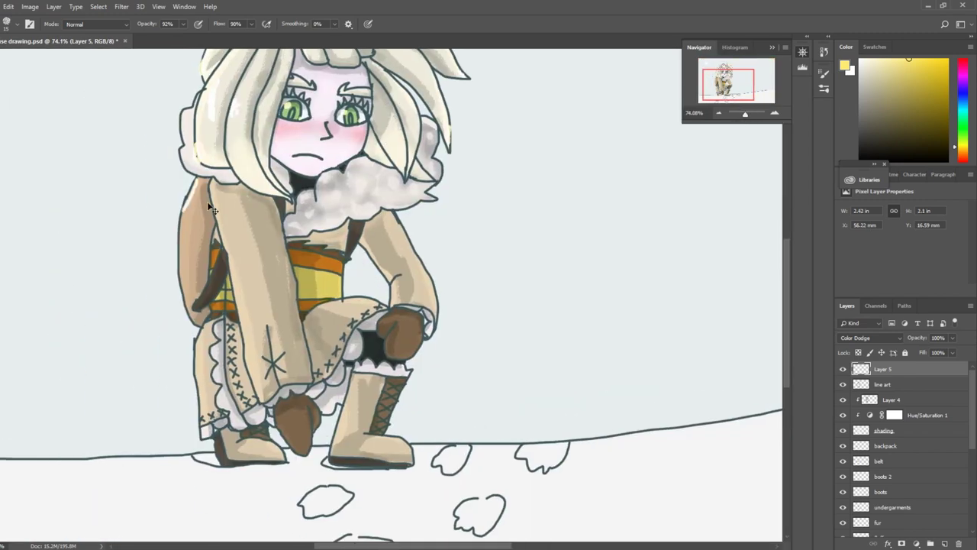
{"action": "scroll", "coordinate": [92, 290], "scroll_direction": "up", "scroll_amount": 3}
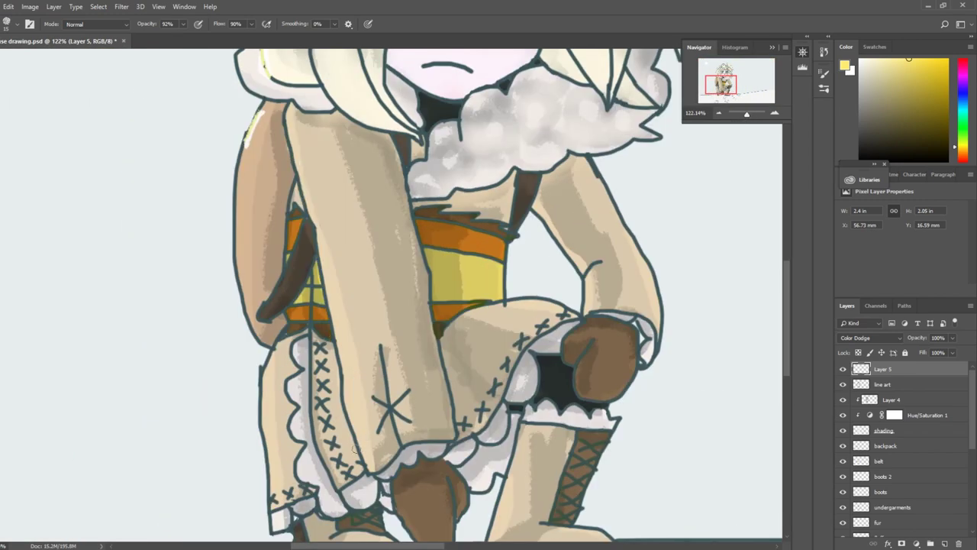
{"action": "scroll", "coordinate": [91, 290], "scroll_direction": "down", "scroll_amount": 3}
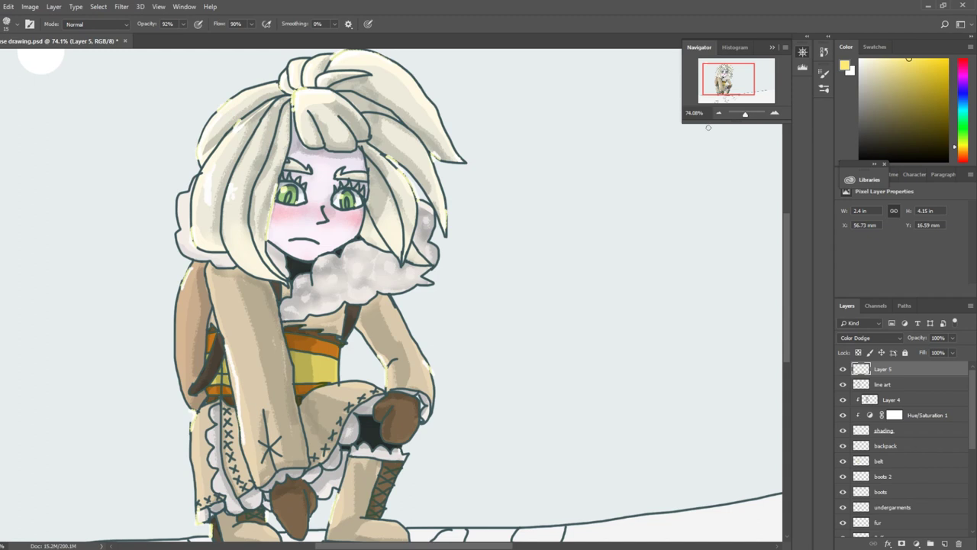
{"action": "scroll", "coordinate": [306, 130], "scroll_direction": "up", "scroll_amount": 4}
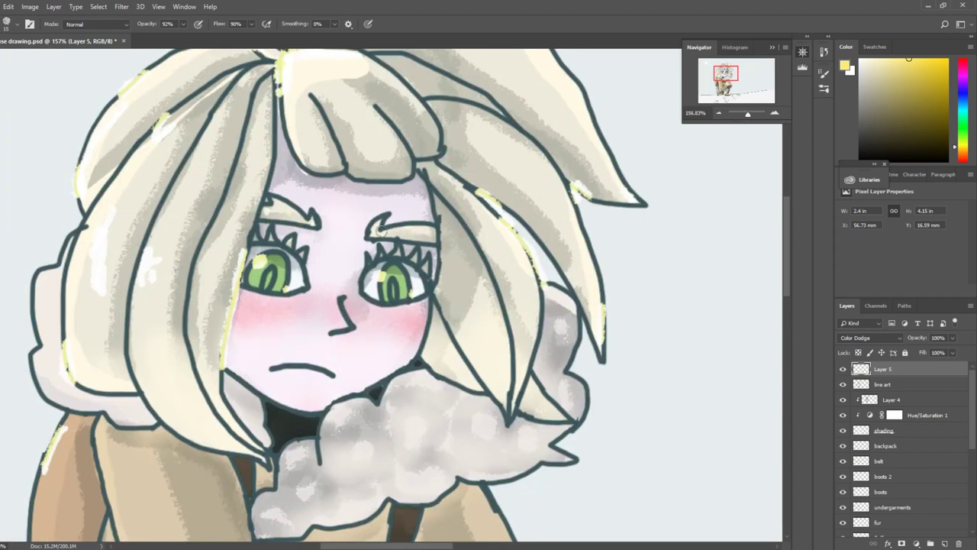
Step: Zoom out to the whole character and add a new Layer 6
{"action": "left_click", "coordinate": [739, 115]}
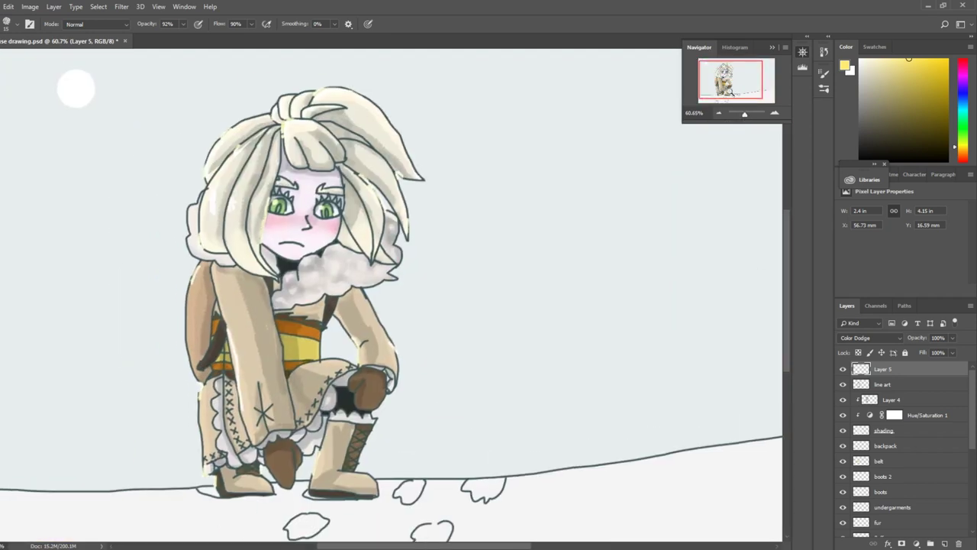
{"action": "left_click_drag", "start_coordinate": [738, 95], "coordinate": [737, 97]}
{"action": "scroll", "coordinate": [453, 187], "scroll_direction": "up", "scroll_amount": 3}
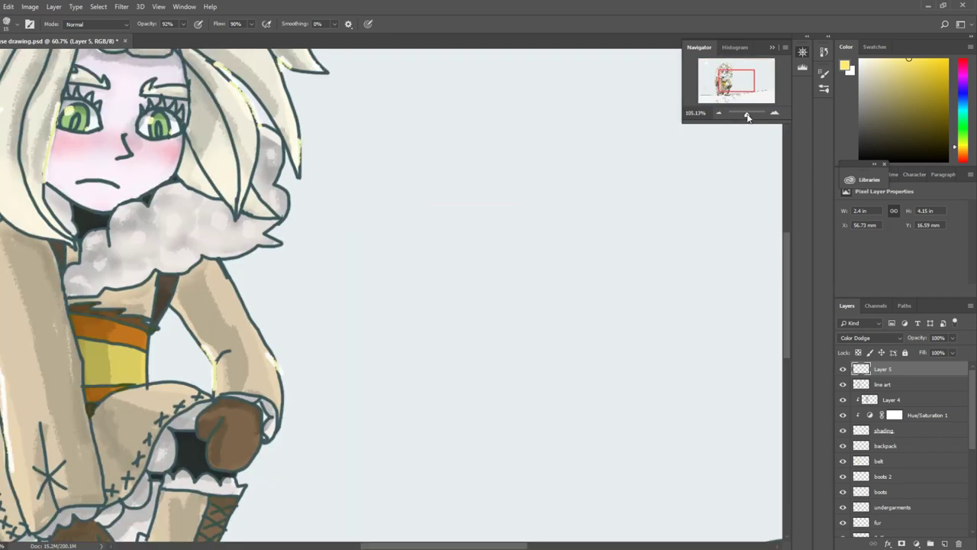
{"action": "key", "text": "ctrl+shift+alt+n"}
Step: Select the area around the top of the hair and brush lighter tones inside it
{"action": "key", "text": "m"}
{"action": "left_click_drag", "start_coordinate": [396, 165], "coordinate": [363, 192]}
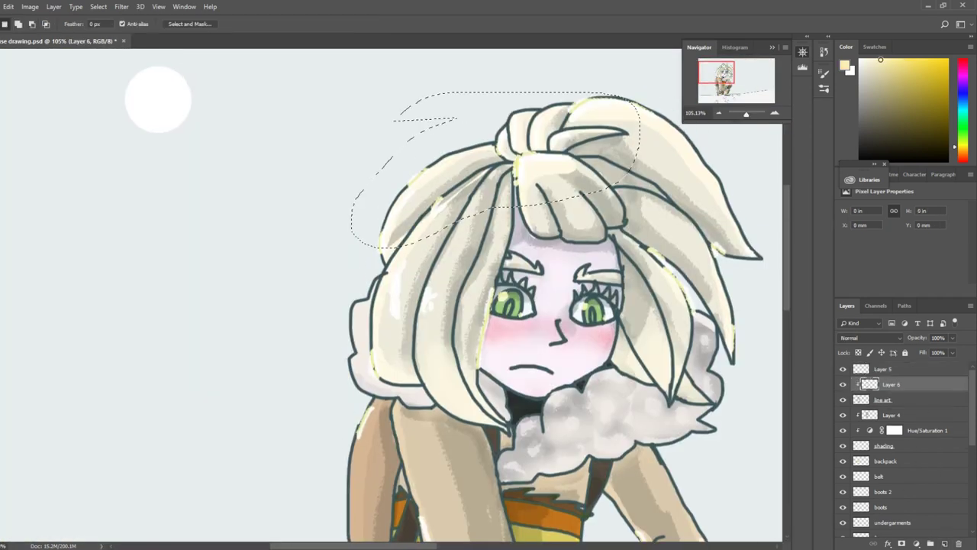
{"action": "key", "text": "g"}
{"action": "scroll", "coordinate": [727, 97], "scroll_direction": "down", "scroll_amount": 2}
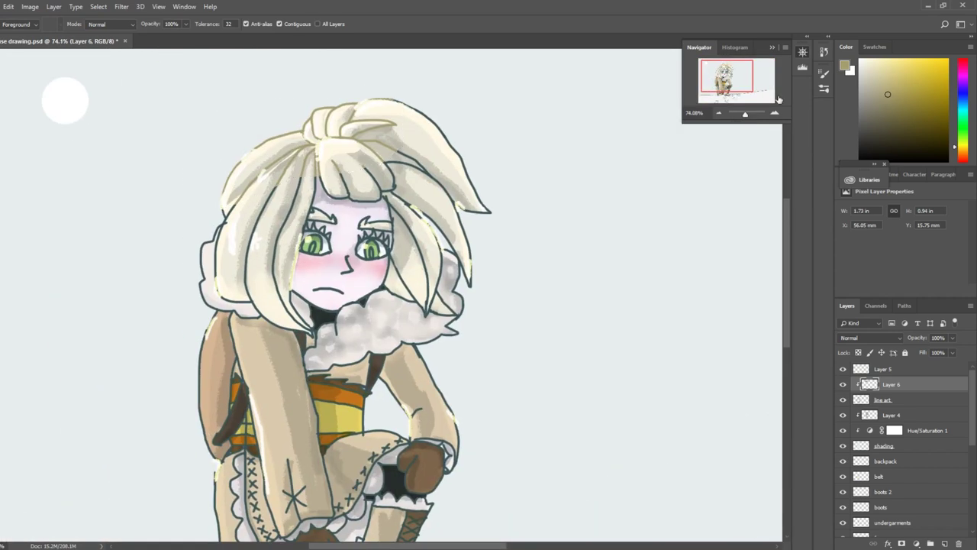
{"action": "key", "text": "b"}
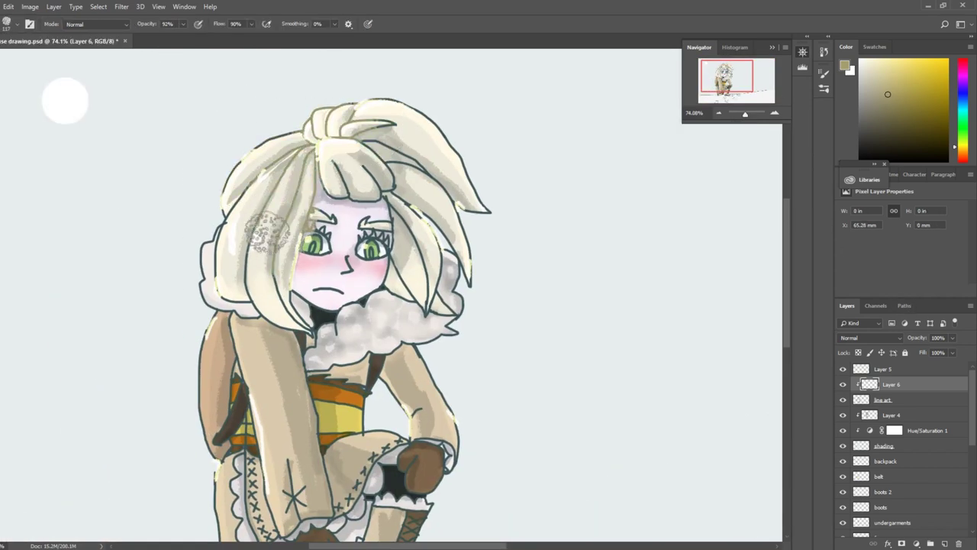
{"action": "left_click_drag", "start_coordinate": [359, 137], "coordinate": [462, 227]}
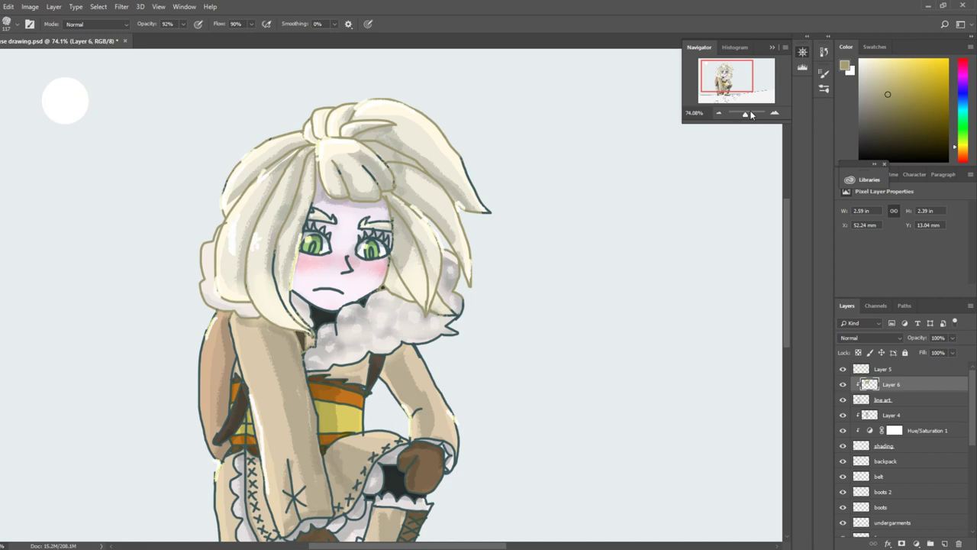
Step: Choose a brush size and preset from the brush preset picker
{"action": "scroll", "coordinate": [252, 76], "scroll_direction": "up", "scroll_amount": 3}
{"action": "left_click", "coordinate": [17, 23]}
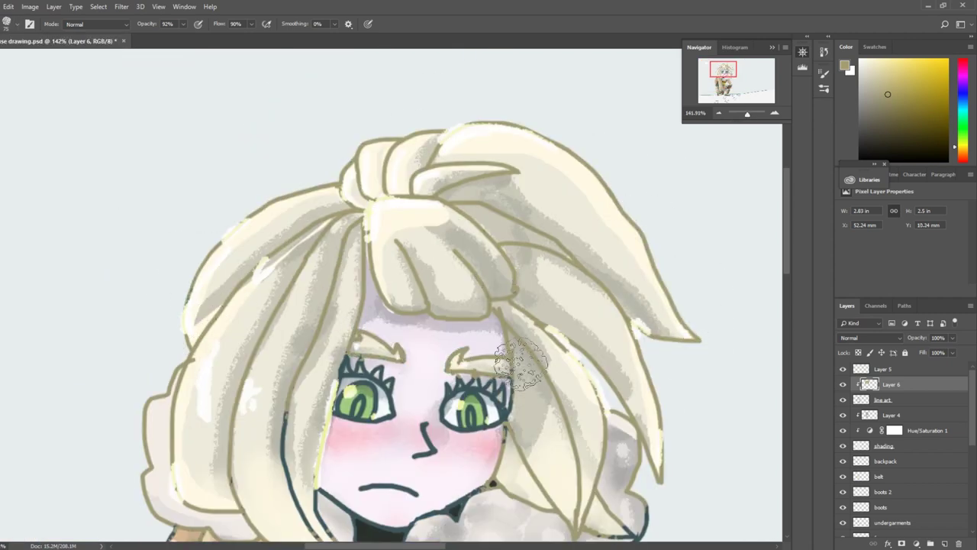
{"action": "scroll", "coordinate": [612, 354], "scroll_direction": "down", "scroll_amount": 5}
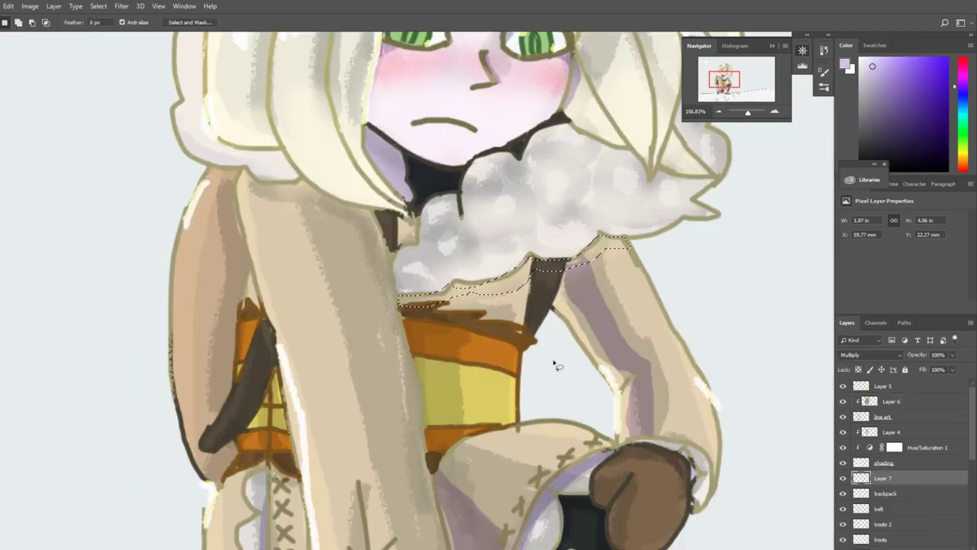
Step: Lasso the shadow area under the collar fluff beside the dark triangle for filling
{"action": "key", "text": "l"}
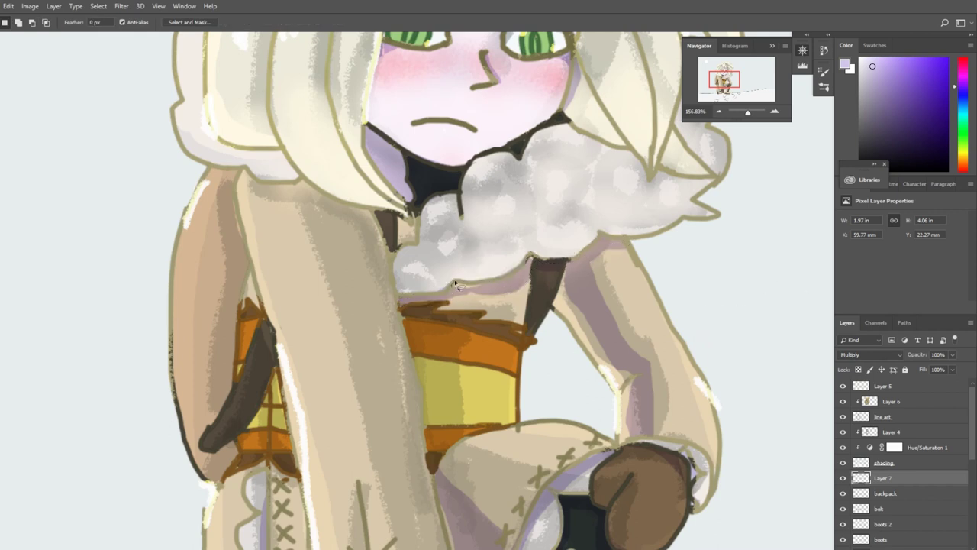
{"action": "mouse_move", "coordinate": [373, 209]}
{"action": "left_mouse_down"}
{"action": "mouse_move", "coordinate": [390, 252]}
{"action": "mouse_move", "coordinate": [419, 233]}
{"action": "mouse_move", "coordinate": [374, 209]}
{"action": "left_mouse_up"}
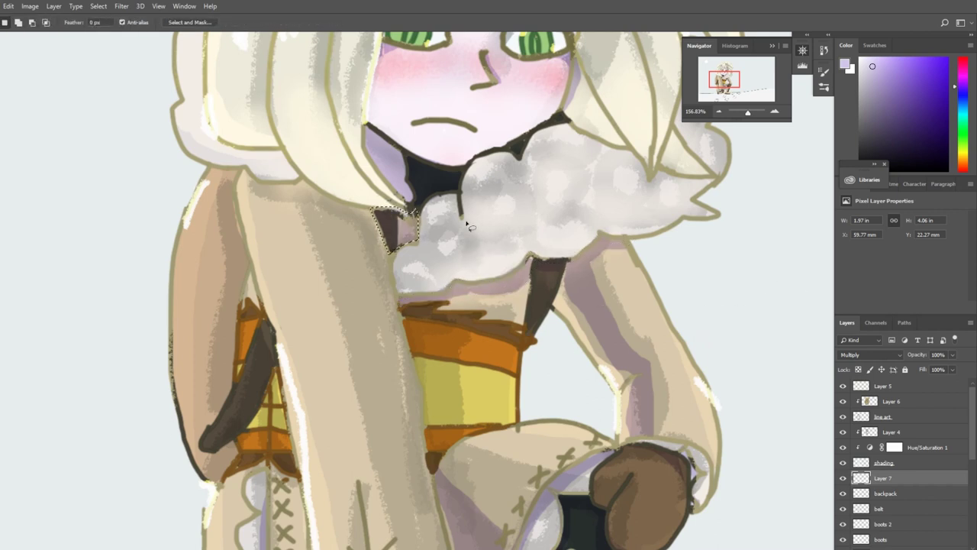
{"action": "left_click_drag", "start_coordinate": [735, 76], "coordinate": [735, 72]}
{"action": "mouse_move", "coordinate": [513, 330]}
{"action": "left_mouse_down"}
{"action": "mouse_move", "coordinate": [384, 375]}
{"action": "mouse_move", "coordinate": [507, 329]}
{"action": "left_mouse_up"}
{"action": "key", "text": "g"}
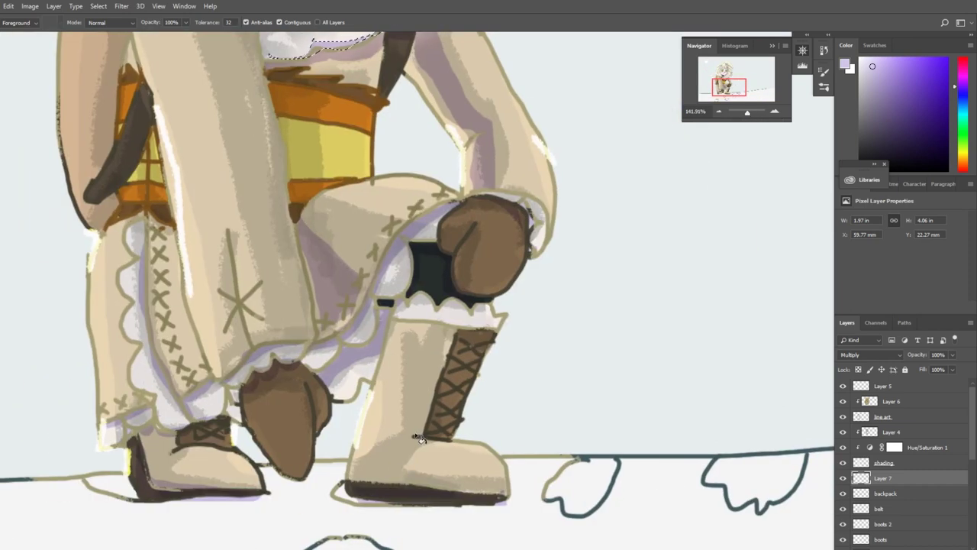
Step: Lasso a narrow strip along the boot shin and fill it with mauve shadow
{"action": "key", "text": "l"}
{"action": "left_click_drag", "start_coordinate": [365, 483], "coordinate": [425, 458]}
{"action": "mouse_move", "coordinate": [410, 353]}
{"action": "left_mouse_down"}
{"action": "mouse_move", "coordinate": [415, 435]}
{"action": "mouse_move", "coordinate": [429, 356]}
{"action": "left_mouse_up"}
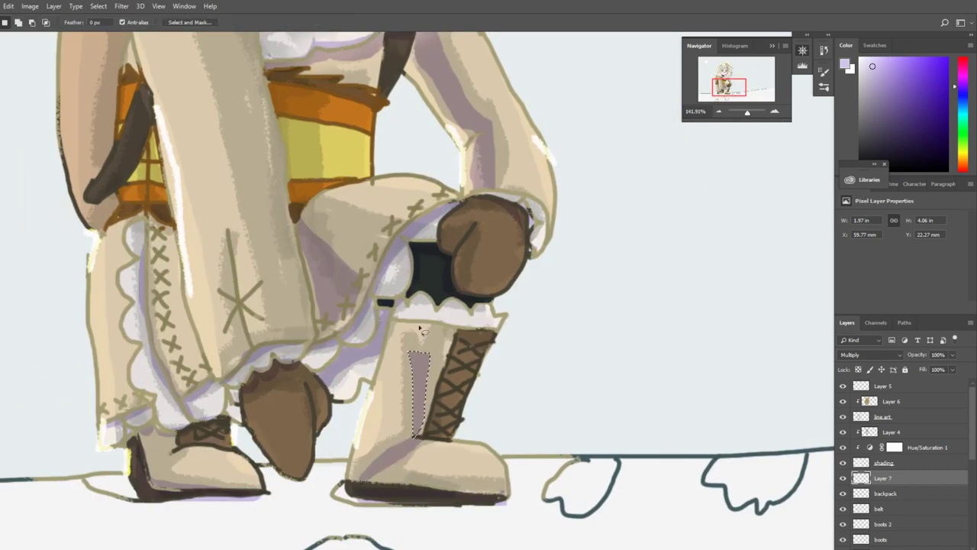
{"action": "mouse_move", "coordinate": [110, 195]}
{"action": "left_mouse_down"}
{"action": "mouse_move", "coordinate": [317, 271]}
{"action": "mouse_move", "coordinate": [317, 492]}
{"action": "mouse_move", "coordinate": [290, 428]}
{"action": "mouse_move", "coordinate": [279, 329]}
{"action": "mouse_move", "coordinate": [292, 229]}
{"action": "mouse_move", "coordinate": [457, 267]}
{"action": "mouse_move", "coordinate": [316, 273]}
{"action": "left_mouse_up"}
{"action": "key", "text": "alt+BackSpace"}
{"action": "scroll", "coordinate": [429, 506], "scroll_direction": "down", "scroll_amount": 5}
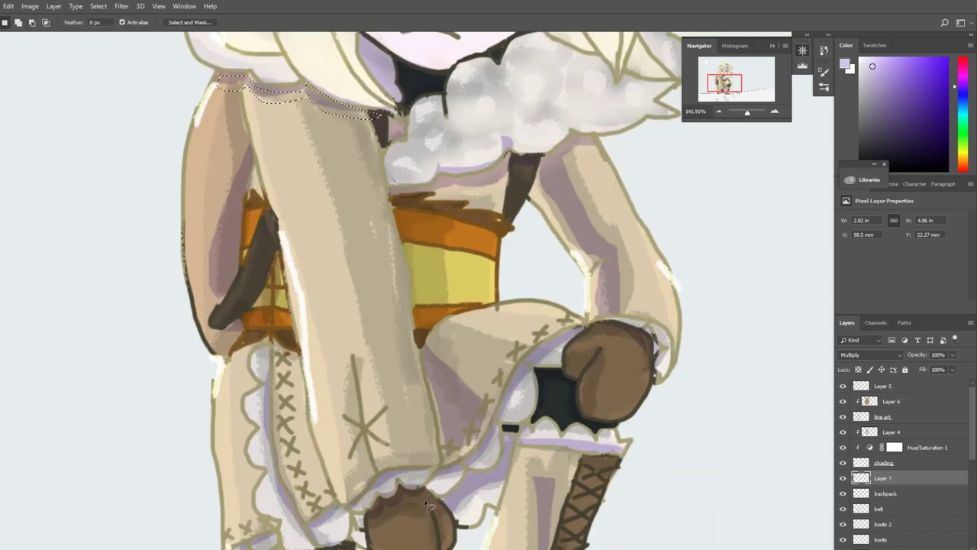
Step: Add lavender shadow strips along the shoulder and arm, undoing an accidental full-canvas fill
{"action": "mouse_move", "coordinate": [411, 467]}
{"action": "left_mouse_down"}
{"action": "mouse_move", "coordinate": [328, 111]}
{"action": "mouse_move", "coordinate": [439, 455]}
{"action": "mouse_move", "coordinate": [431, 467]}
{"action": "left_mouse_up"}
{"action": "key", "text": "g"}
{"action": "mouse_move", "coordinate": [748, 113]}
{"action": "left_mouse_down"}
{"action": "mouse_move", "coordinate": [742, 81]}
{"action": "mouse_move", "coordinate": [747, 112]}
{"action": "left_mouse_up"}
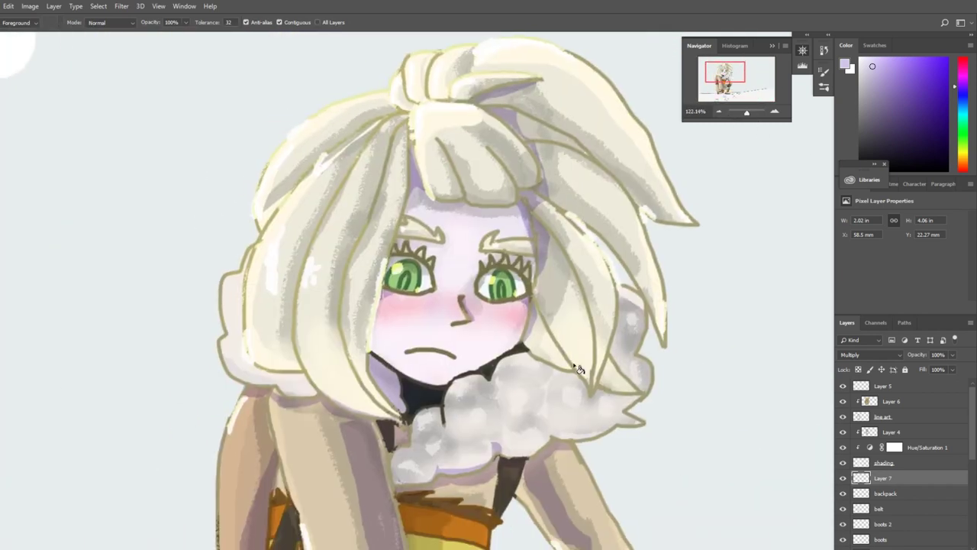
{"action": "left_click", "coordinate": [579, 370]}
{"action": "key", "text": "ctrl+z"}
Step: Lasso and fill a lavender shadow strip along the left hair edge
{"action": "key", "text": "l"}
{"action": "left_click_drag", "start_coordinate": [249, 244], "coordinate": [305, 373]}
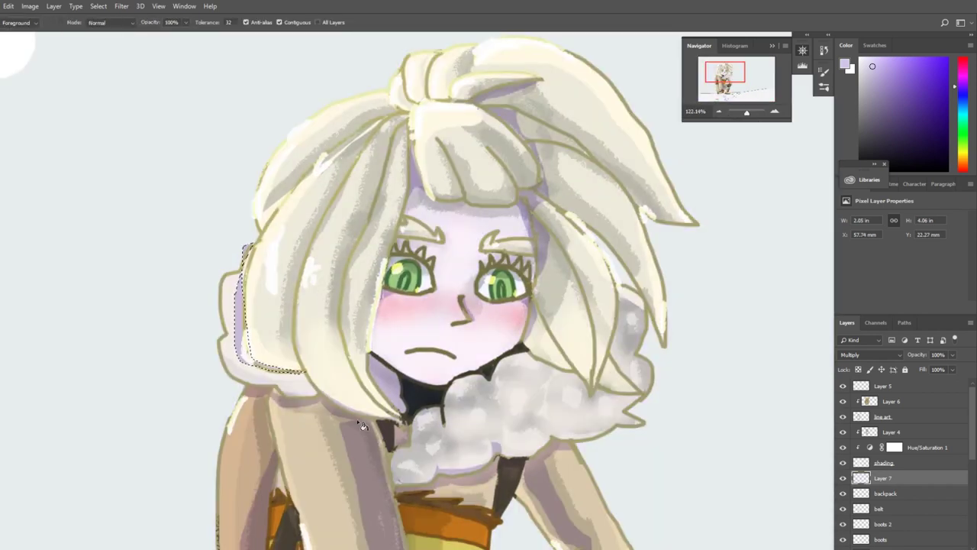
{"action": "scroll", "coordinate": [683, 158], "scroll_direction": "down", "scroll_amount": 5}
{"action": "scroll", "coordinate": [305, 246], "scroll_direction": "left", "scroll_amount": 2}
{"action": "key", "text": "g"}
{"action": "key", "text": "ctrl+0"}
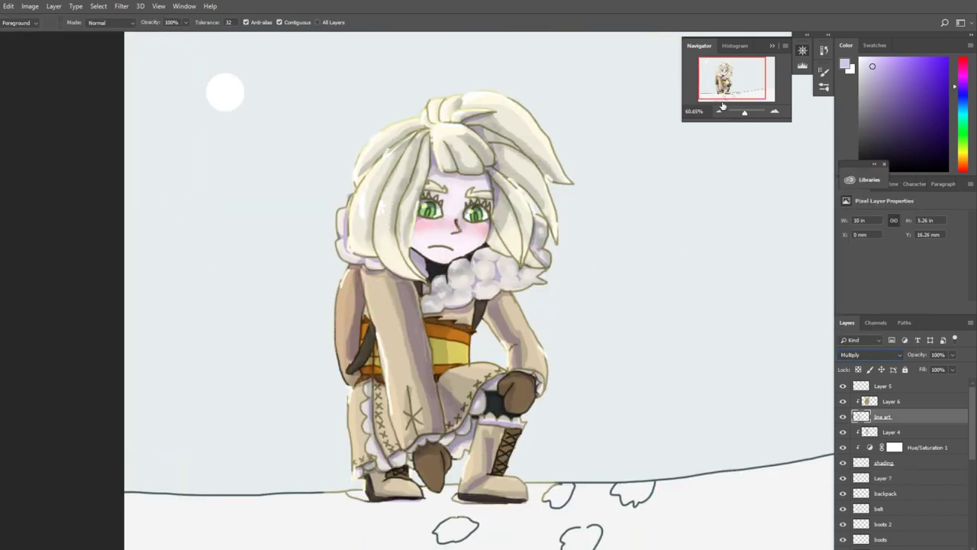
Step: On Layer 1, test a white radial gradient around the moon and undo it
{"action": "mouse_move", "coordinate": [745, 112]}
{"action": "left_mouse_down"}
{"action": "mouse_move", "coordinate": [754, 112]}
{"action": "mouse_move", "coordinate": [744, 113]}
{"action": "left_mouse_up"}
{"action": "scroll", "coordinate": [841, 532], "scroll_direction": "down", "scroll_amount": 10}
{"action": "left_click", "coordinate": [841, 531]}
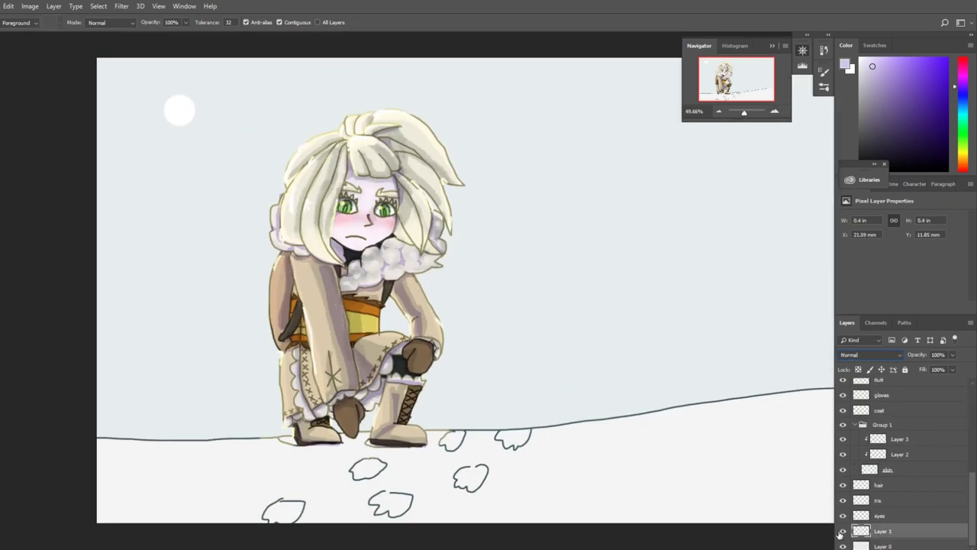
{"action": "key", "text": "shift+g"}
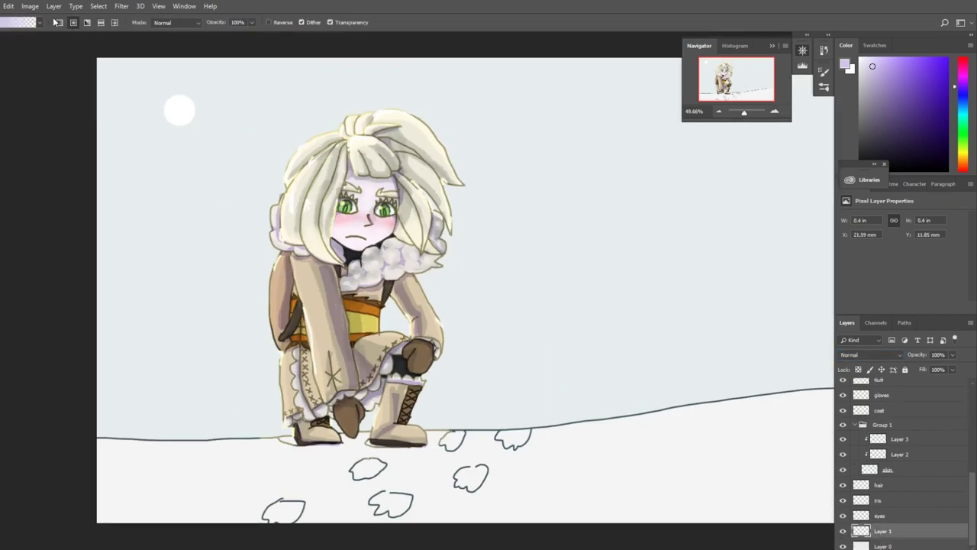
{"action": "key", "text": "x"}
{"action": "left_click_drag", "start_coordinate": [181, 111], "coordinate": [252, 114]}
{"action": "key", "text": "ctrl+z"}
Step: Draw a broad white radial glow around the moon at 62% opacity
{"action": "key", "text": "6"}
{"action": "key", "text": "2"}
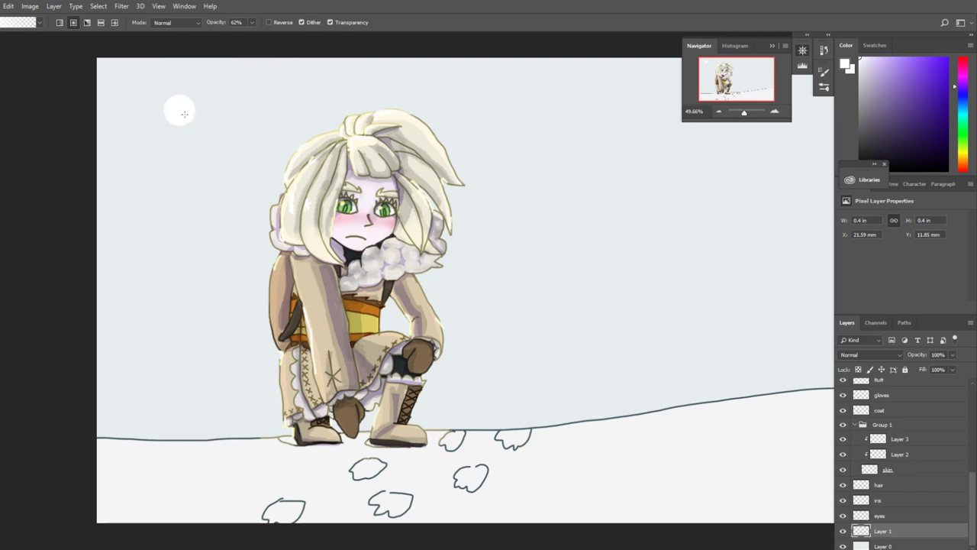
{"action": "left_click_drag", "start_coordinate": [184, 114], "coordinate": [252, 114]}
{"action": "key", "text": "ctrl+z"}
{"action": "left_click_drag", "start_coordinate": [181, 111], "coordinate": [487, 318]}
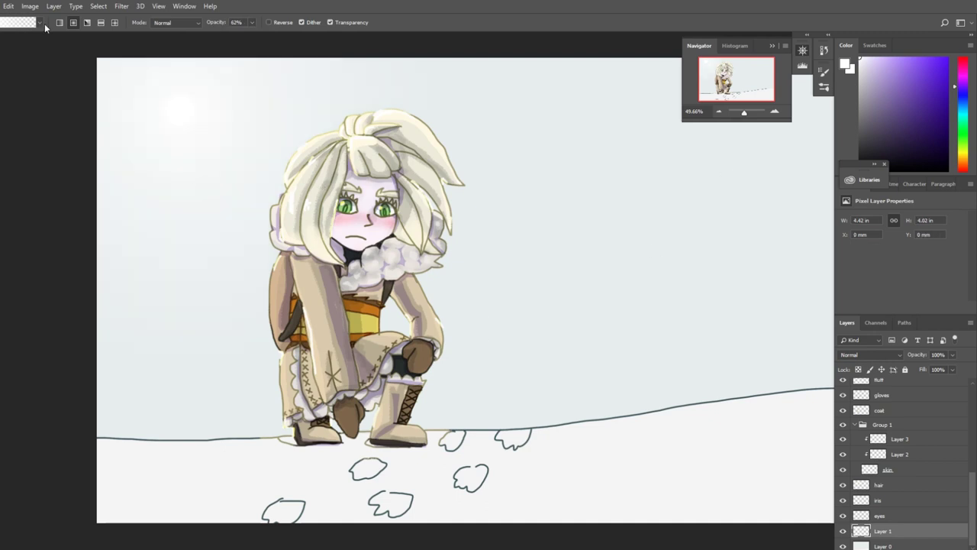
{"action": "left_click", "coordinate": [39, 22]}
{"action": "left_click_drag", "start_coordinate": [181, 112], "coordinate": [594, 390]}
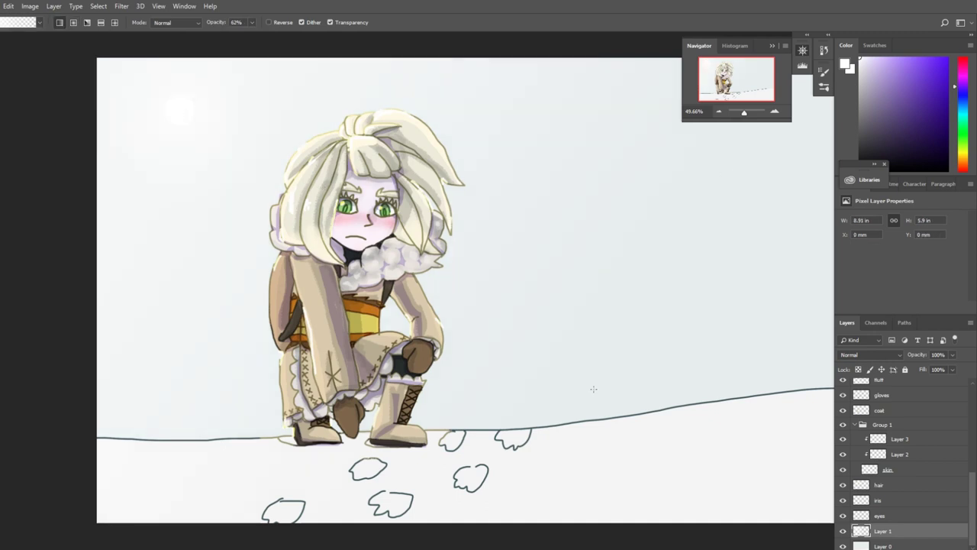
{"action": "scroll", "coordinate": [905, 465], "scroll_direction": "up", "scroll_amount": 5}
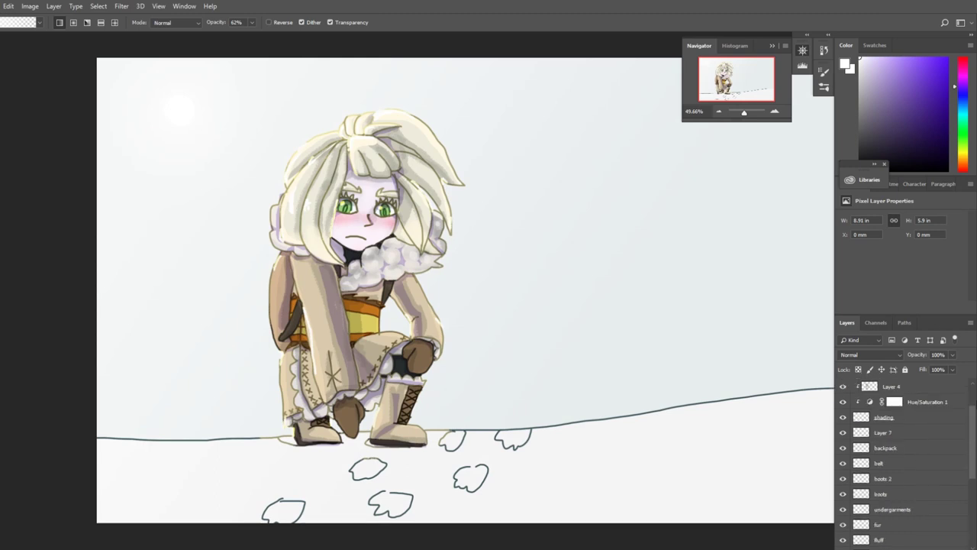
{"action": "scroll", "coordinate": [904, 458], "scroll_direction": "up", "scroll_amount": 2}
{"action": "left_click", "coordinate": [890, 401]}
Step: Brush a lavender ground shadow under the girl and apply the pale blue sky gradient
{"action": "key", "text": "b"}
{"action": "left_click_drag", "start_coordinate": [99, 439], "coordinate": [358, 441]}
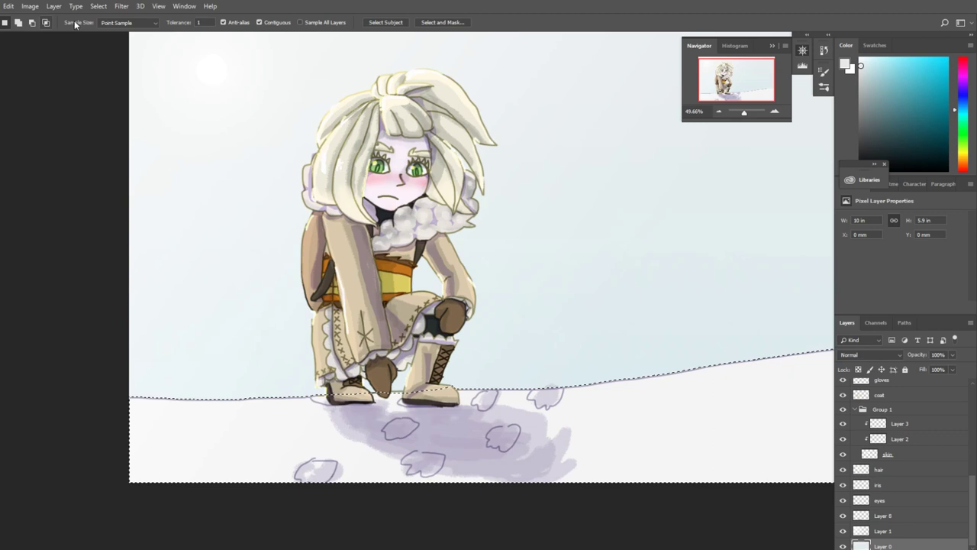
{"action": "key", "text": "g"}
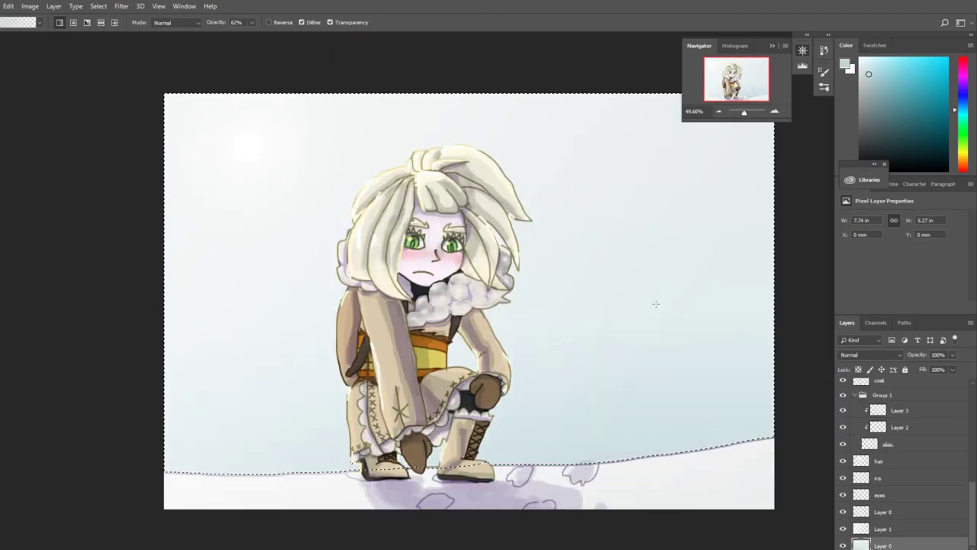
{"action": "key", "text": "ctrl+d"}
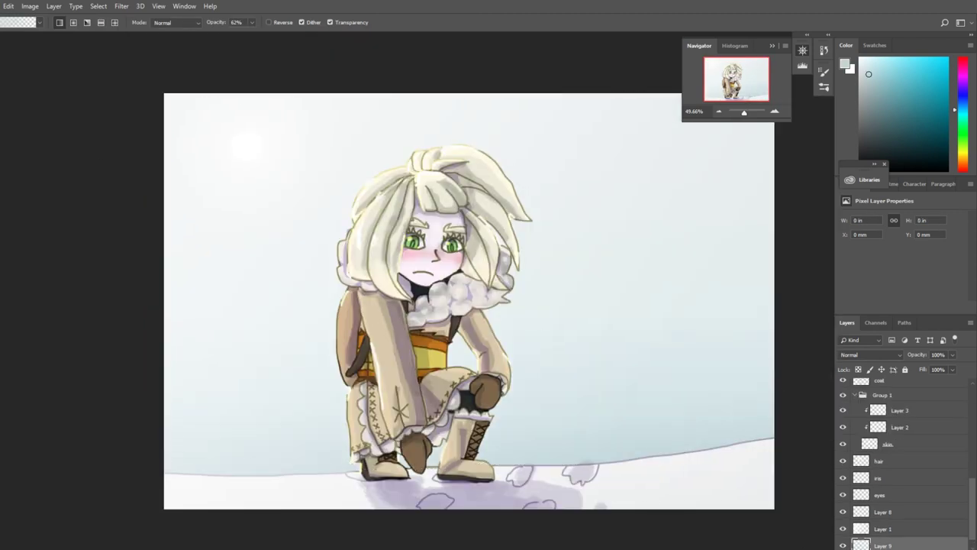
Step: Lasso the rolling mountain outline behind the girl
{"action": "key", "text": "l"}
{"action": "mouse_move", "coordinate": [787, 328]}
{"action": "left_mouse_down"}
{"action": "mouse_move", "coordinate": [197, 413]}
{"action": "mouse_move", "coordinate": [166, 336]}
{"action": "mouse_move", "coordinate": [516, 386]}
{"action": "mouse_move", "coordinate": [118, 335]}
{"action": "mouse_move", "coordinate": [794, 336]}
{"action": "left_mouse_up"}
{"action": "left_click_drag", "start_coordinate": [963, 110], "coordinate": [964, 93]}
Step: Fill the mountain selection with a blue-violet gradient fading downward, strongest at the top
{"action": "left_click", "coordinate": [873, 67]}
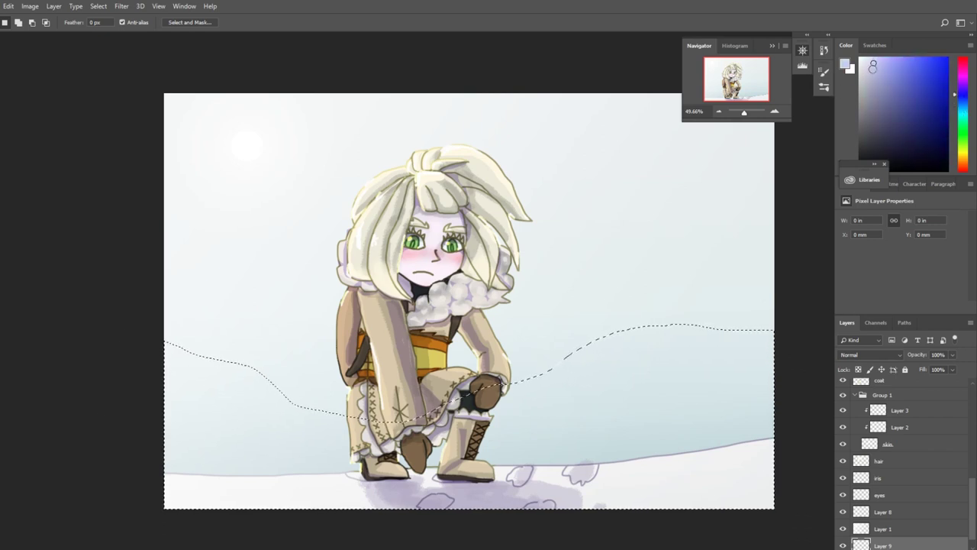
{"action": "key", "text": "g"}
{"action": "left_click_drag", "start_coordinate": [610, 302], "coordinate": [611, 458]}
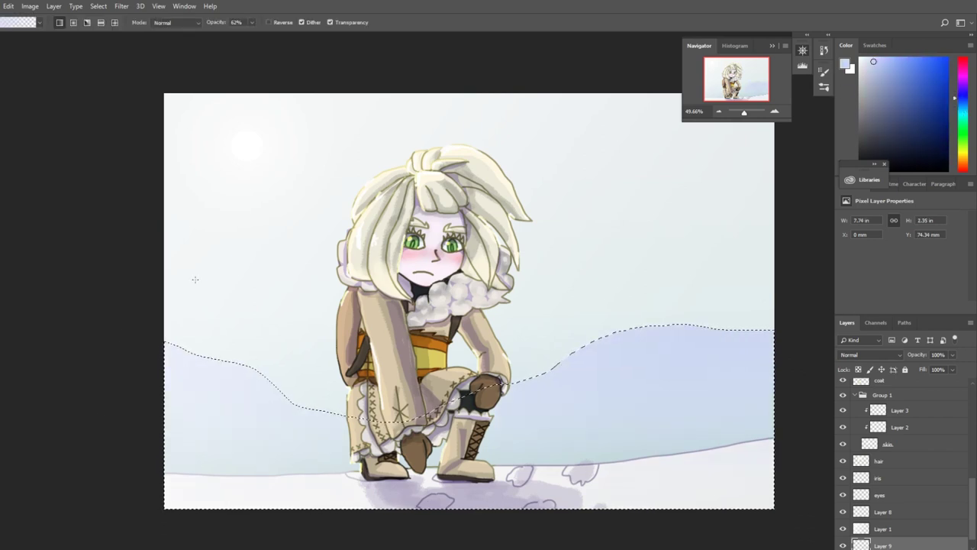
{"action": "left_click_drag", "start_coordinate": [194, 279], "coordinate": [137, 358]}
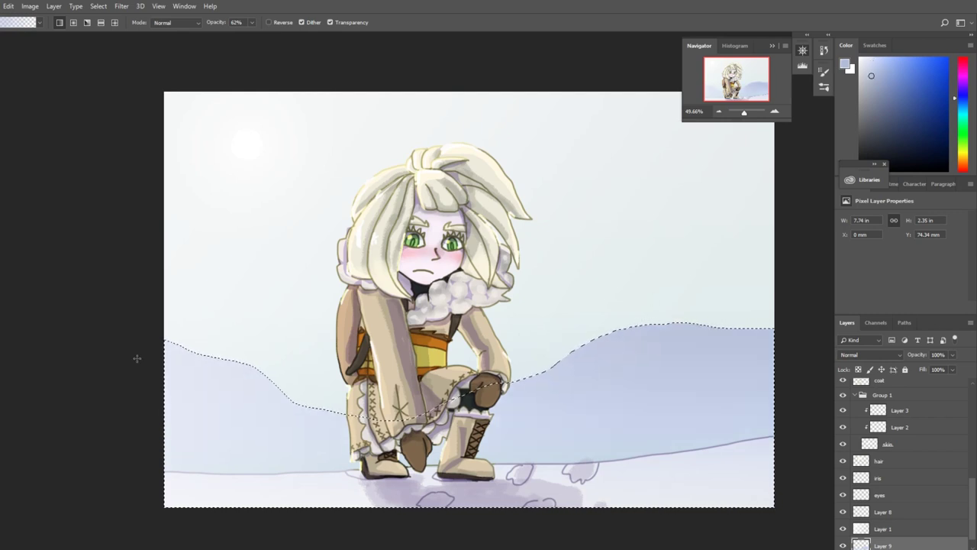
{"action": "key", "text": "ctrl+d"}
Step: Remove the lavender tint from the snowy ground using a Magic Wand selection
{"action": "scroll", "coordinate": [901, 489], "scroll_direction": "down", "scroll_amount": 1}
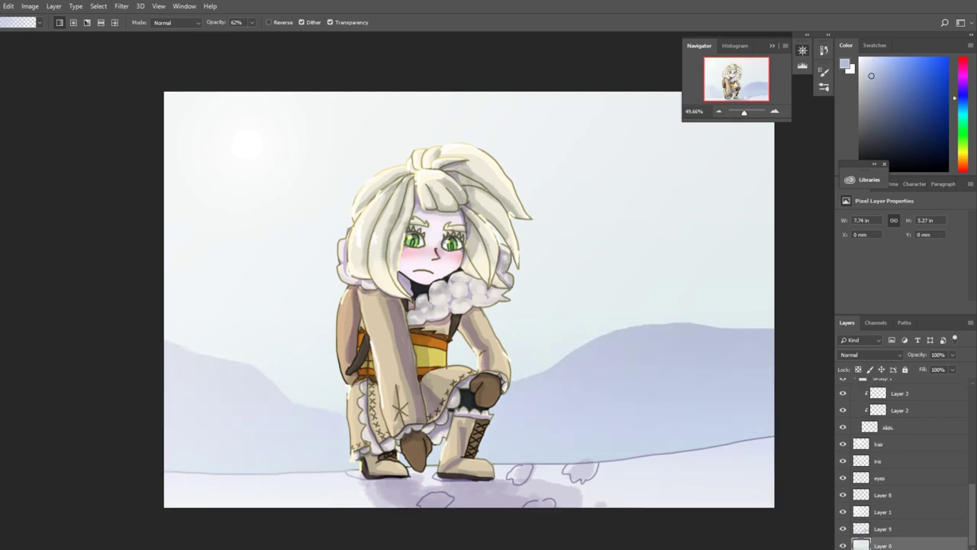
{"action": "key", "text": "w"}
{"action": "left_click", "coordinate": [535, 493]}
{"action": "key", "text": "Delete"}
{"action": "key", "text": "ctrl+d"}
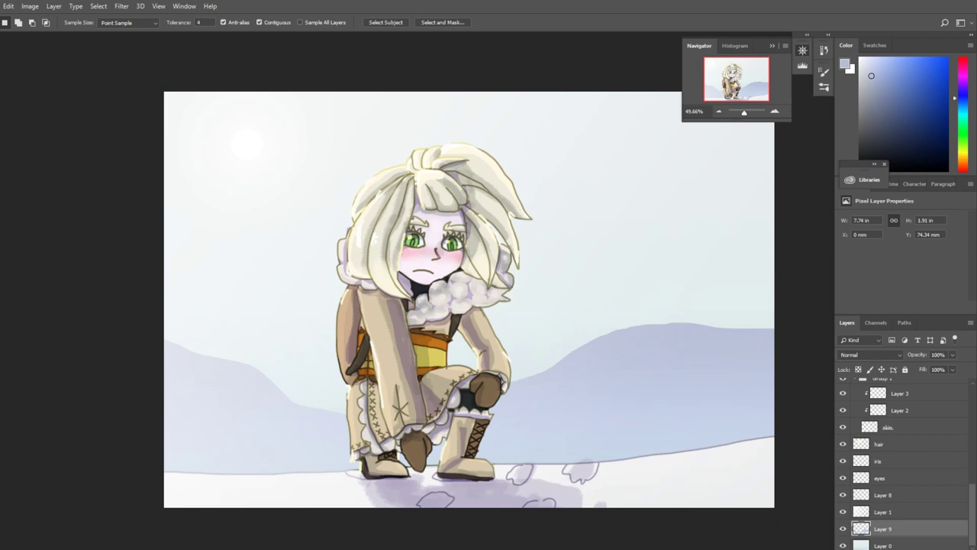
{"action": "key", "text": "l"}
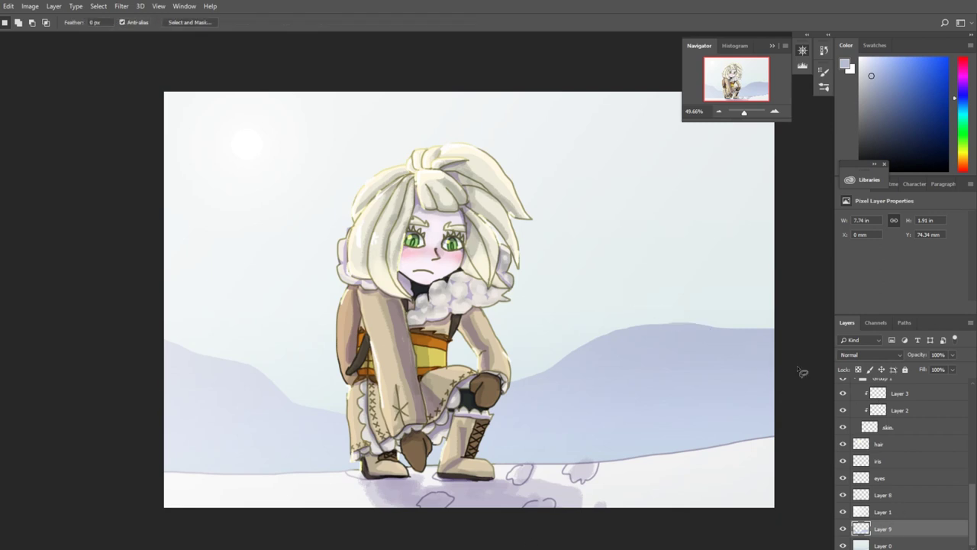